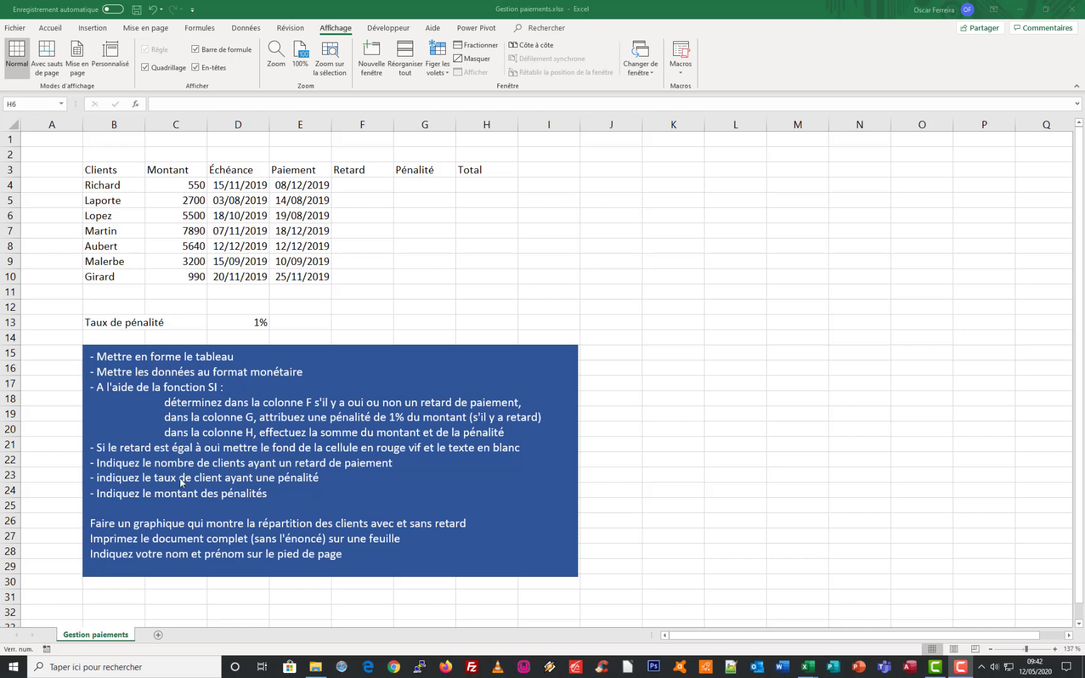
Move the blue instructions text box beside the payments table, over columns I to Q starting at row 7
left_click(229, 353)
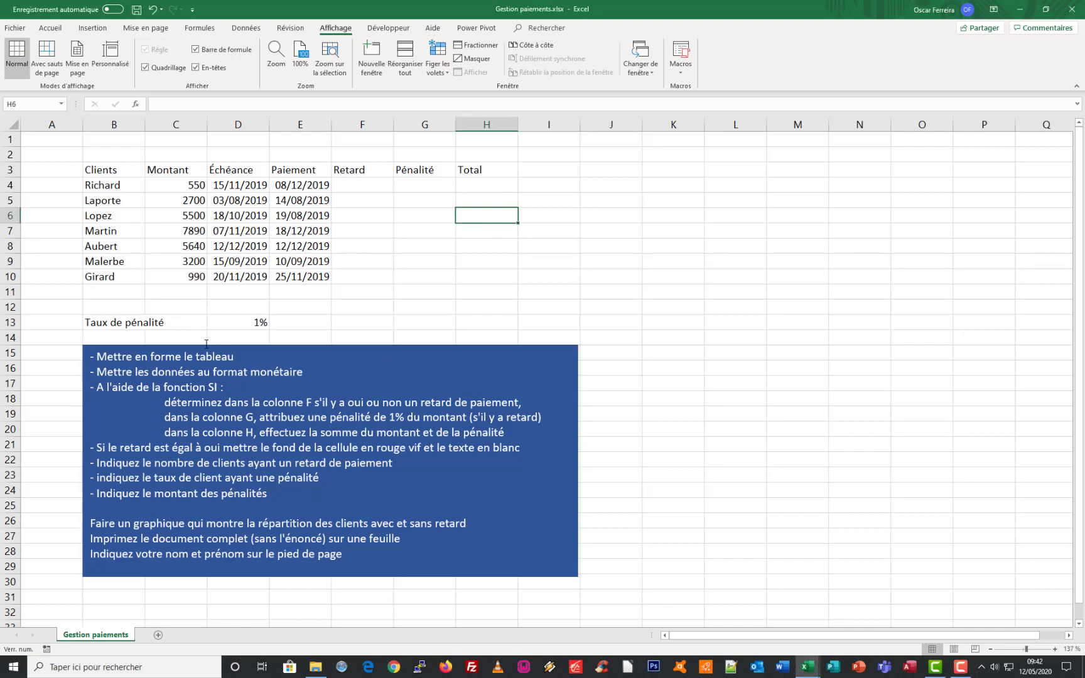
left_click_drag(206, 344, 667, 216)
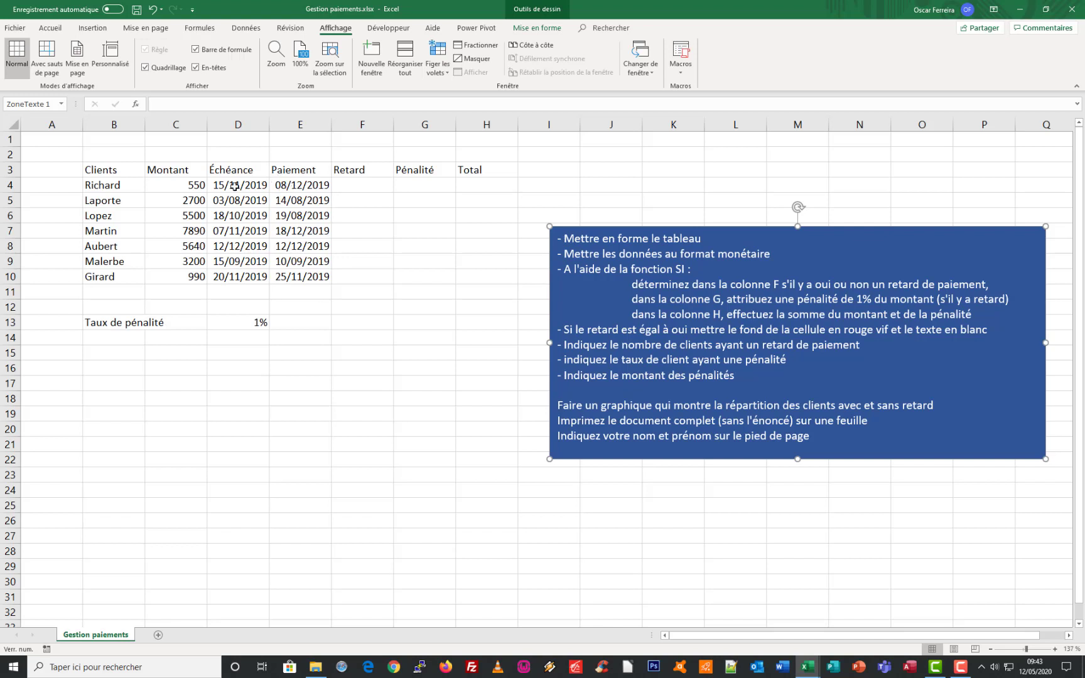
key("Escape")
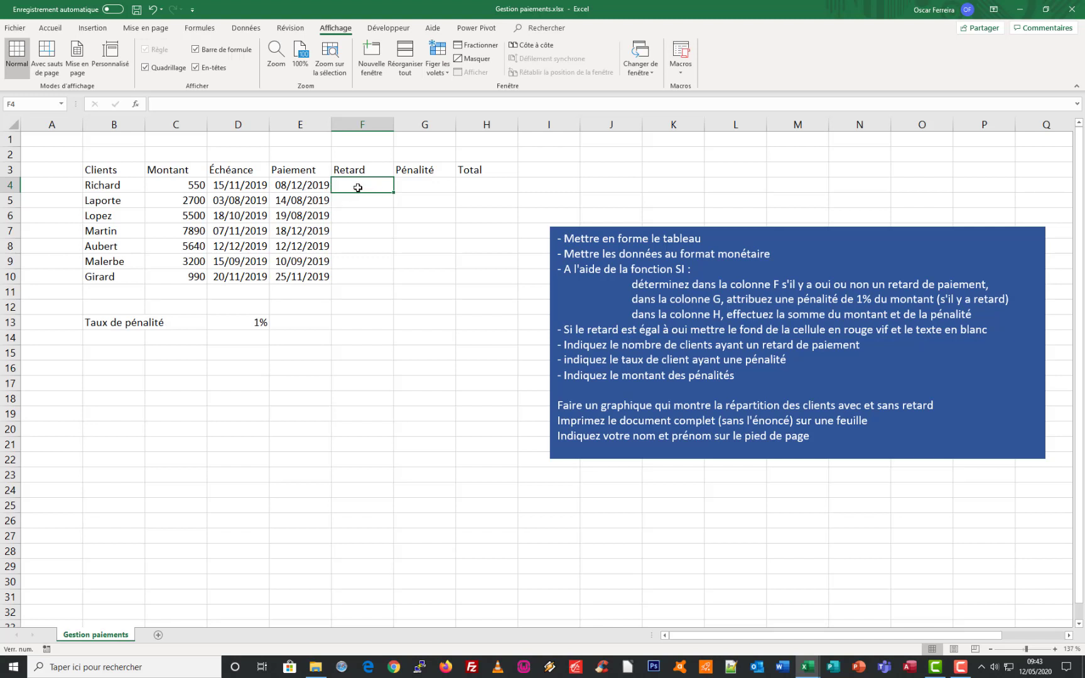
Start a SI function in F4 with the logical test E4>D4, comparing the payment date with the due date
type("=")
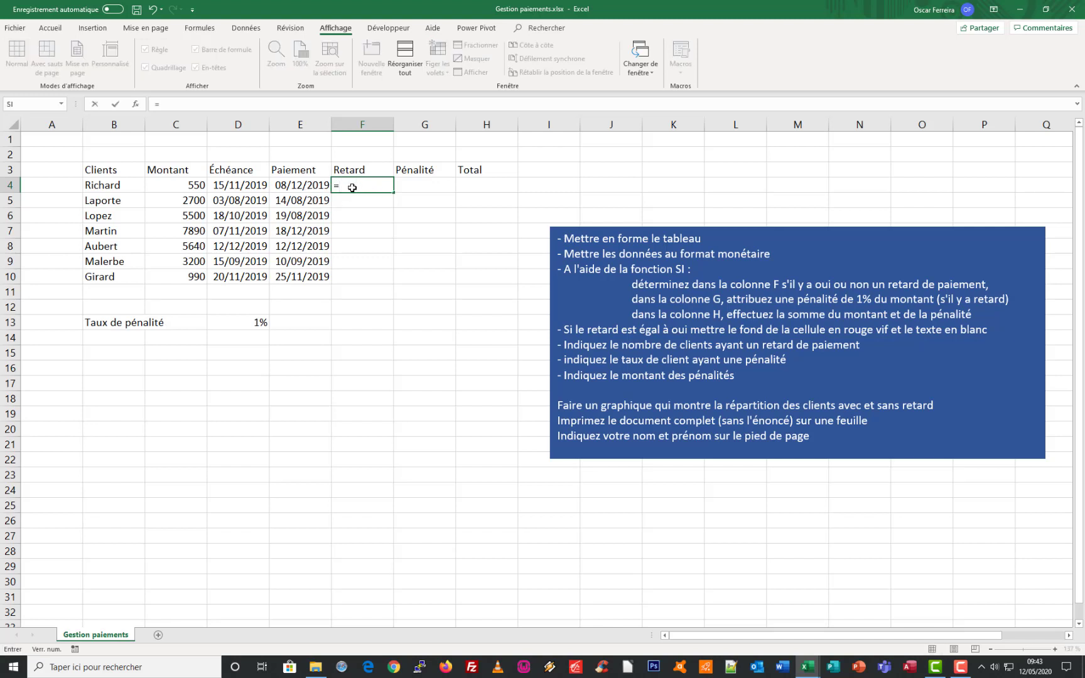
type("si")
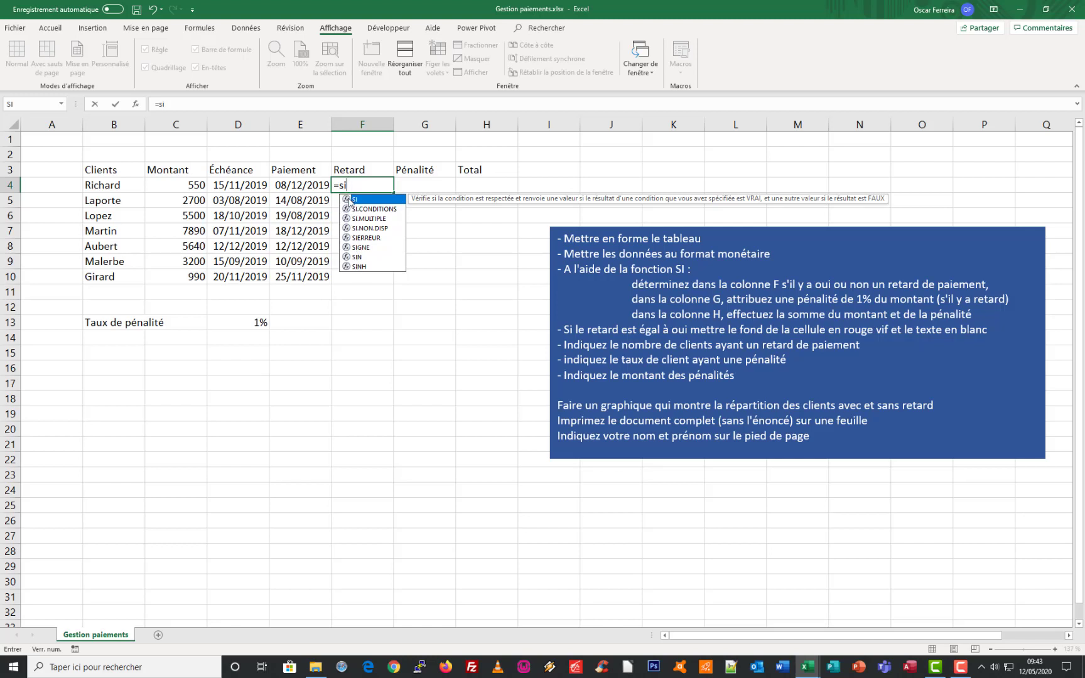
double_click(349, 200)
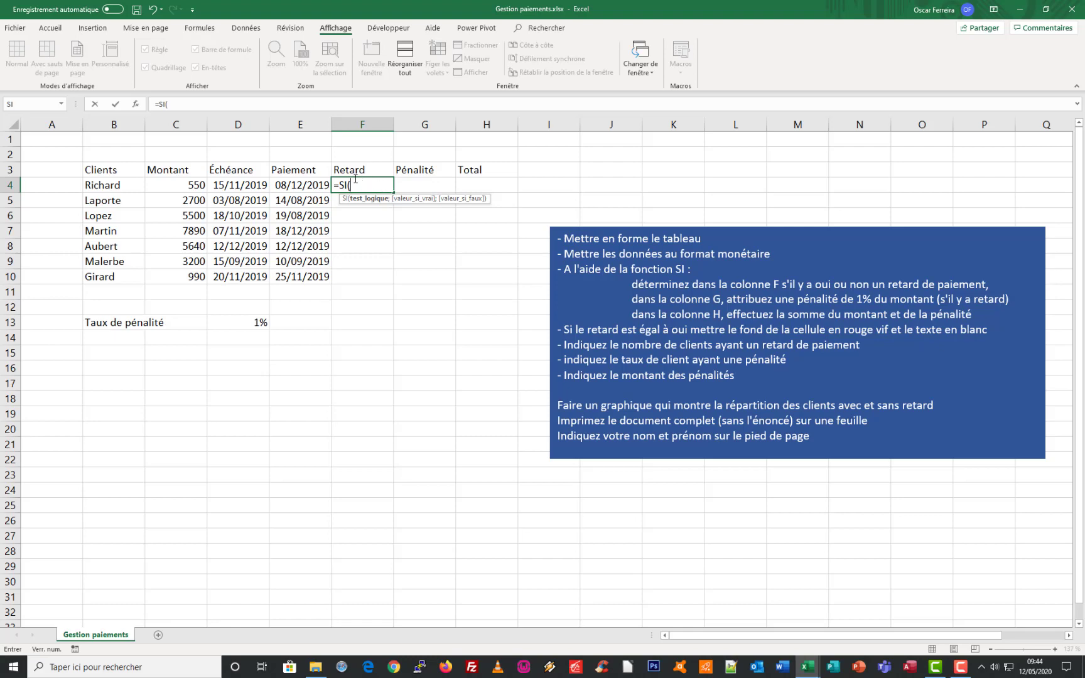
left_click(135, 104)
left_click_drag(306, 117, 292, 269)
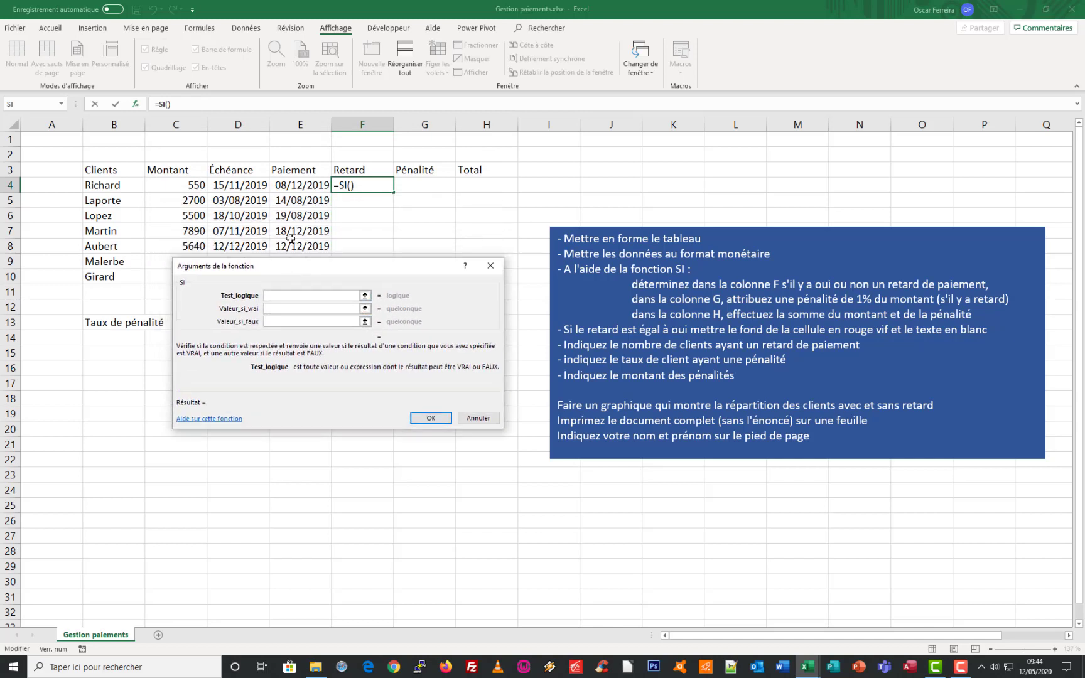
left_click(290, 185)
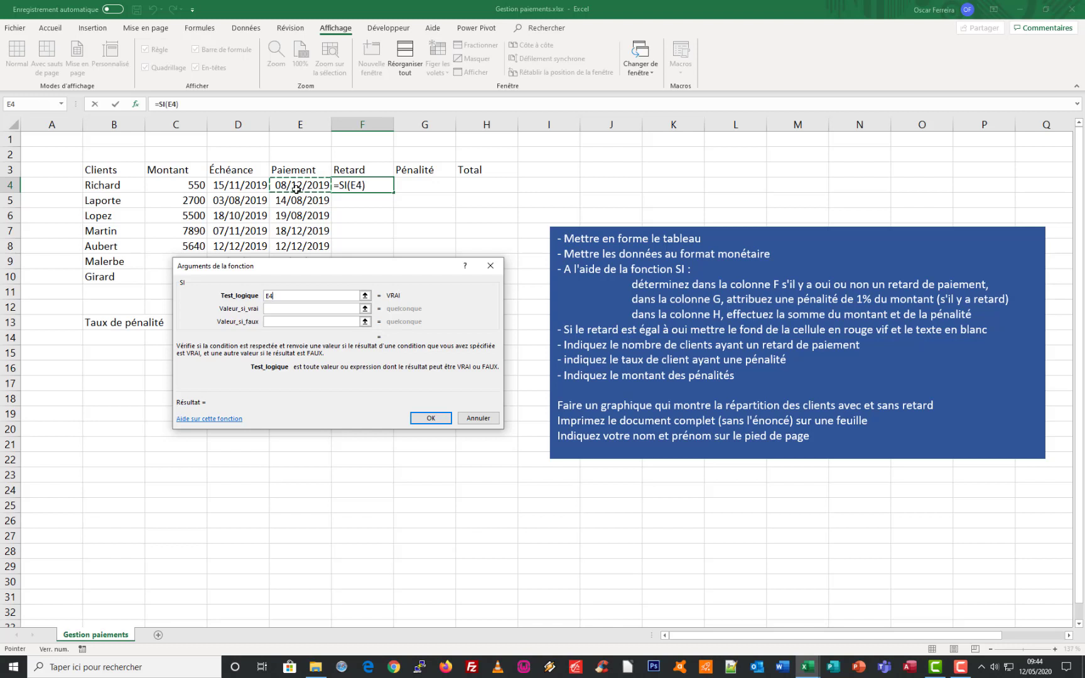
type(">")
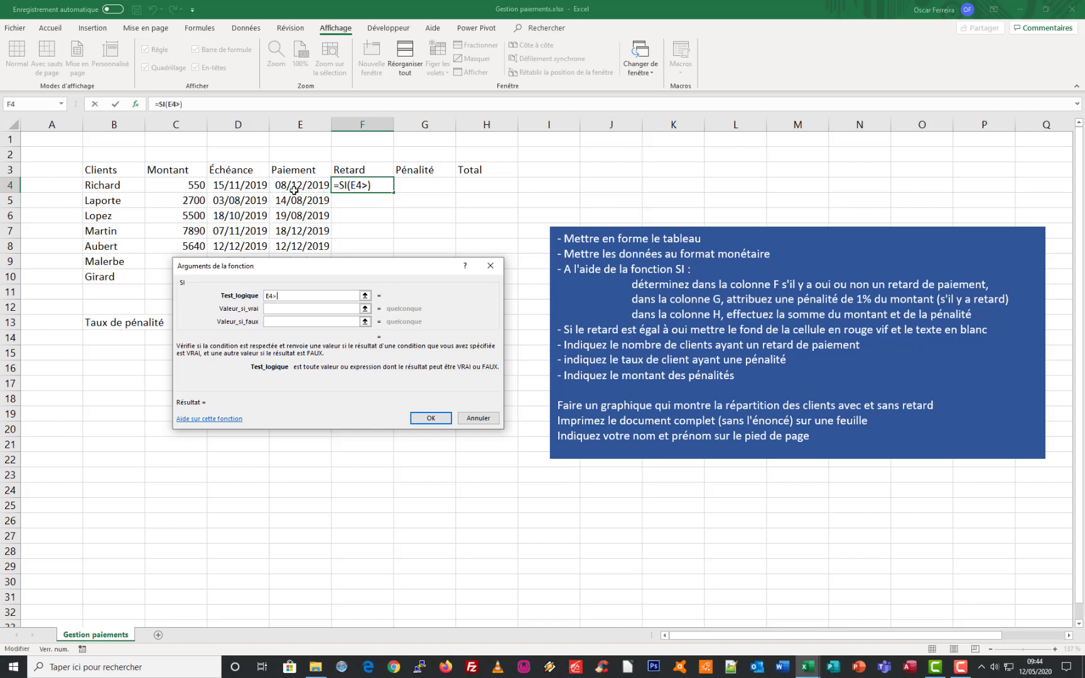
left_click(231, 186)
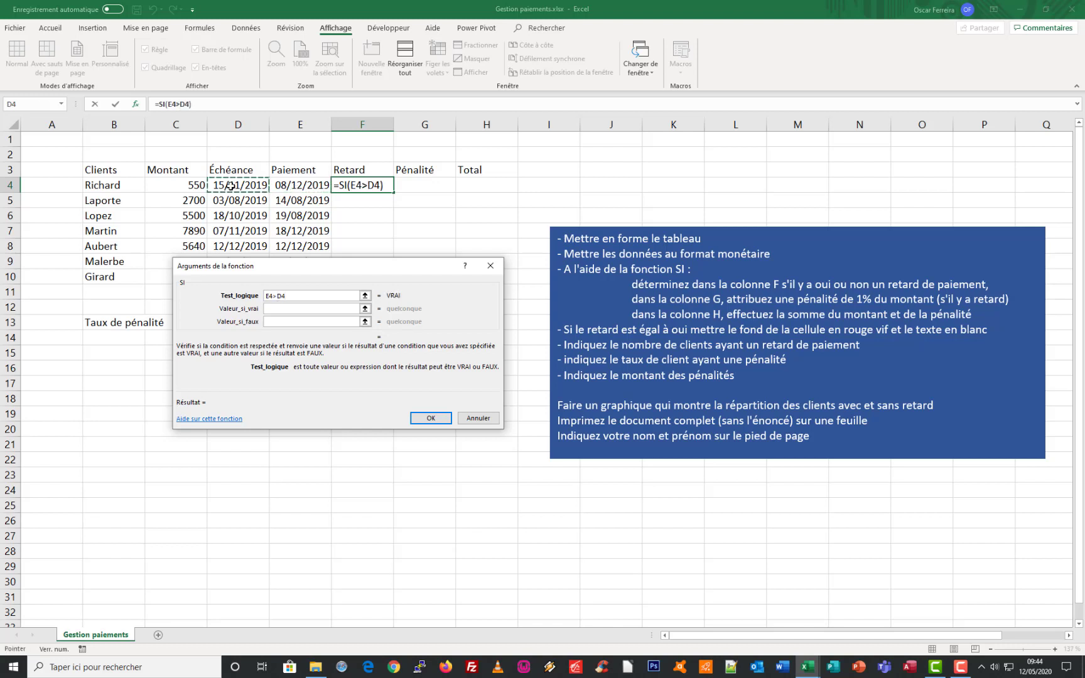
Make the SI function return OUI if true and NON if false, and fill it down through F10
left_click(273, 309)
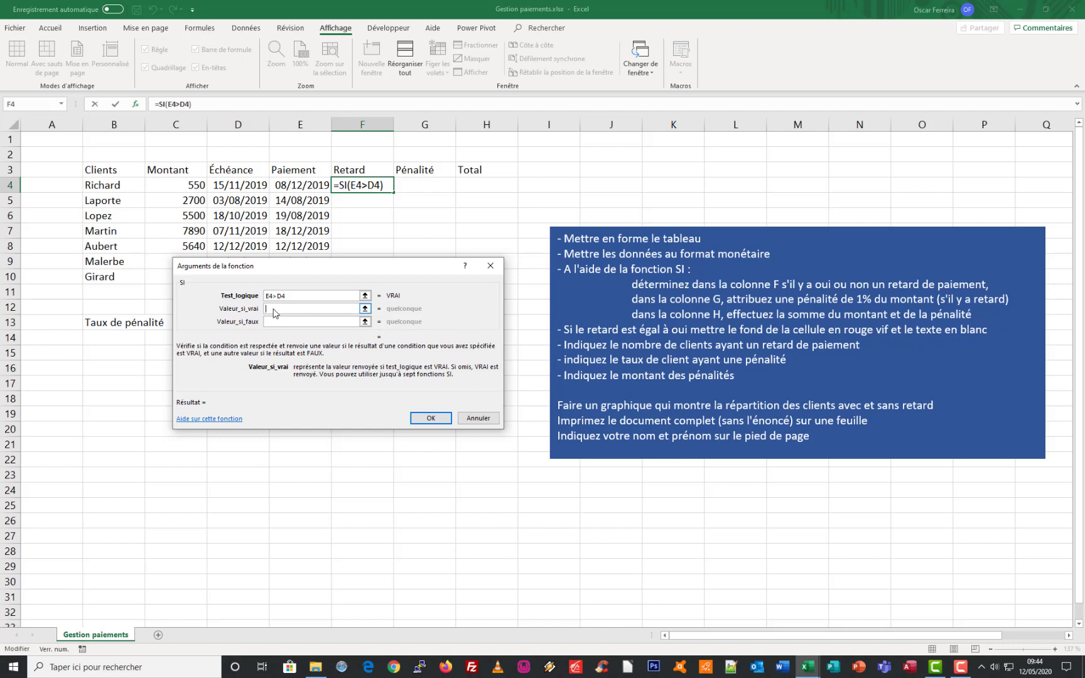
type("OUI")
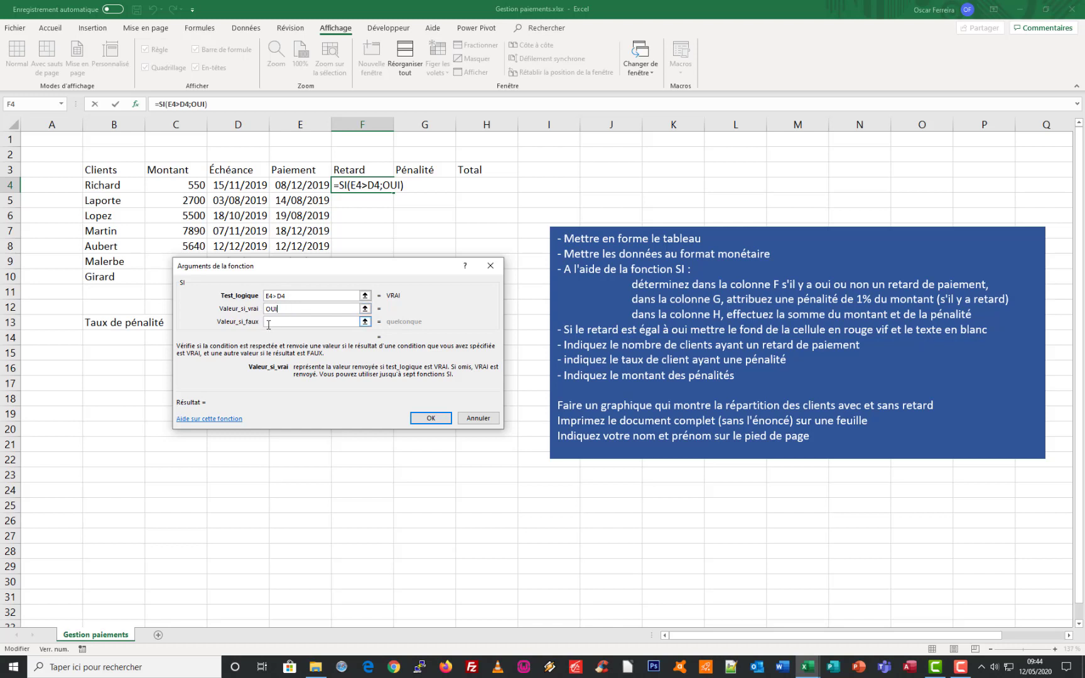
left_click(268, 322)
type("N")
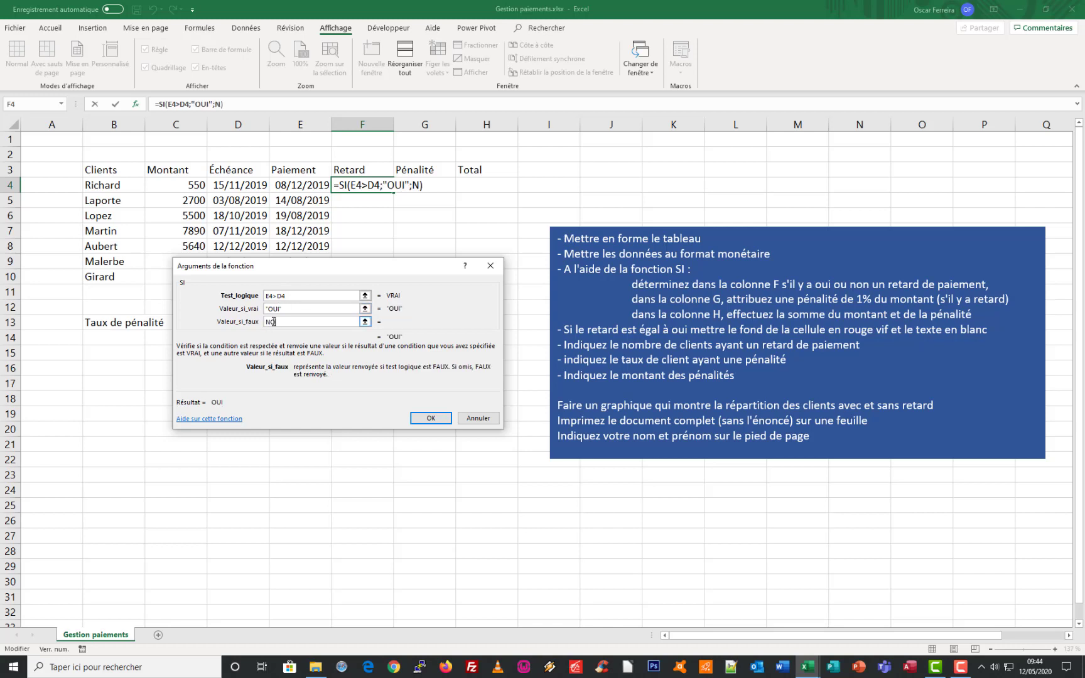
type("ON")
left_click(431, 419)
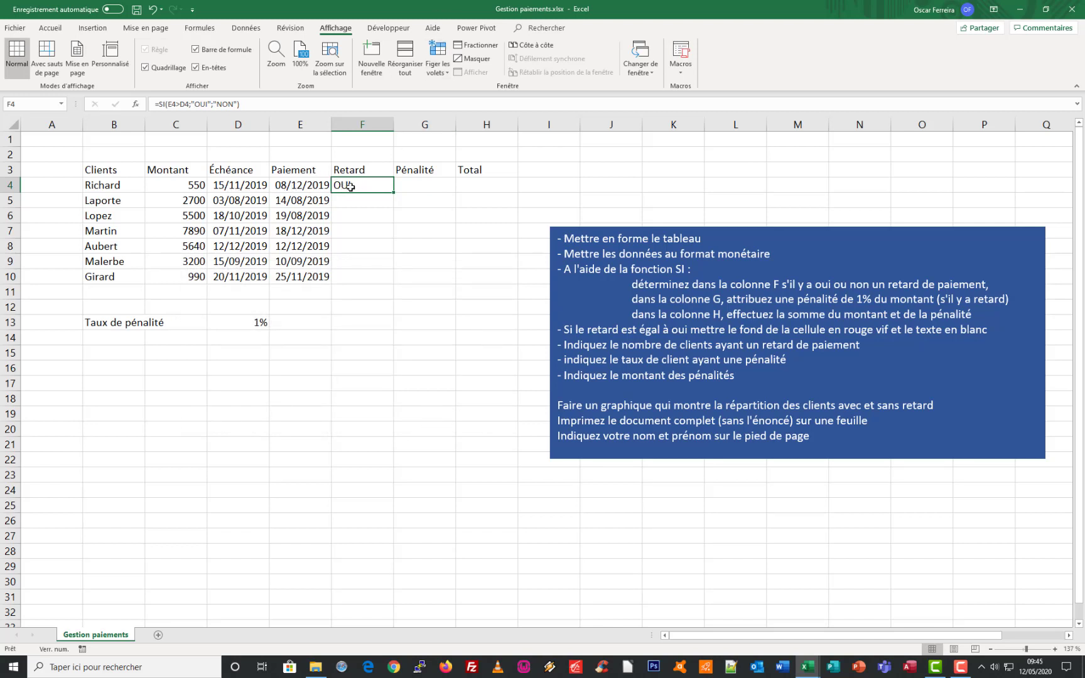
left_click_drag(394, 192, 394, 278)
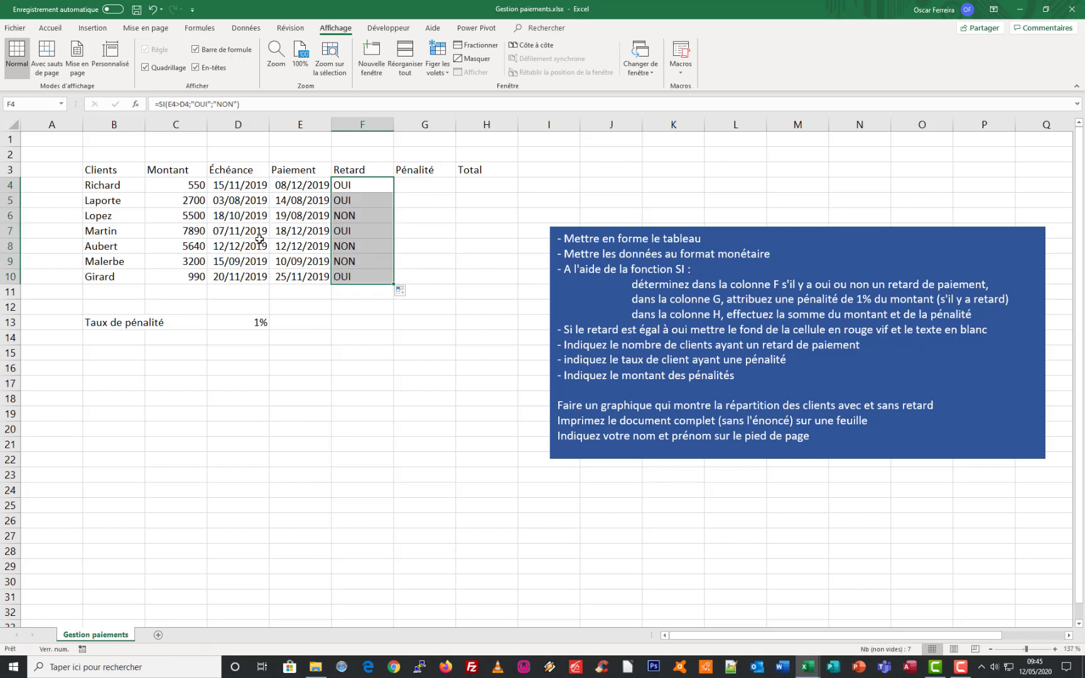
left_click(347, 246)
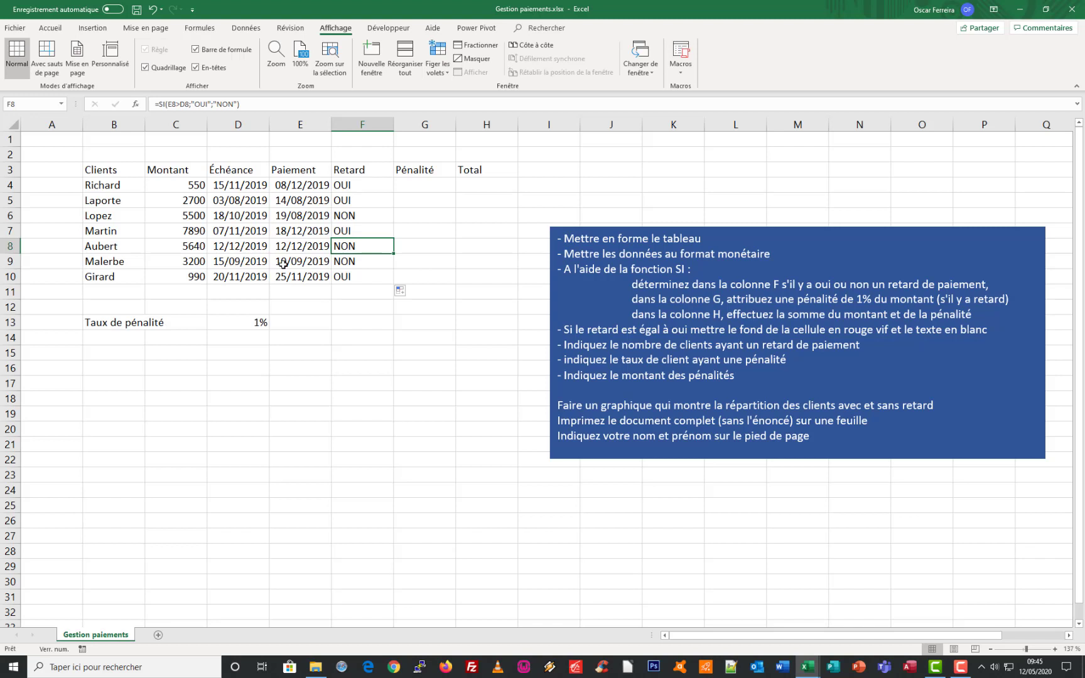
Start a SI function in G4 with the logical test F4="OUI" for the penalty
left_click(411, 187)
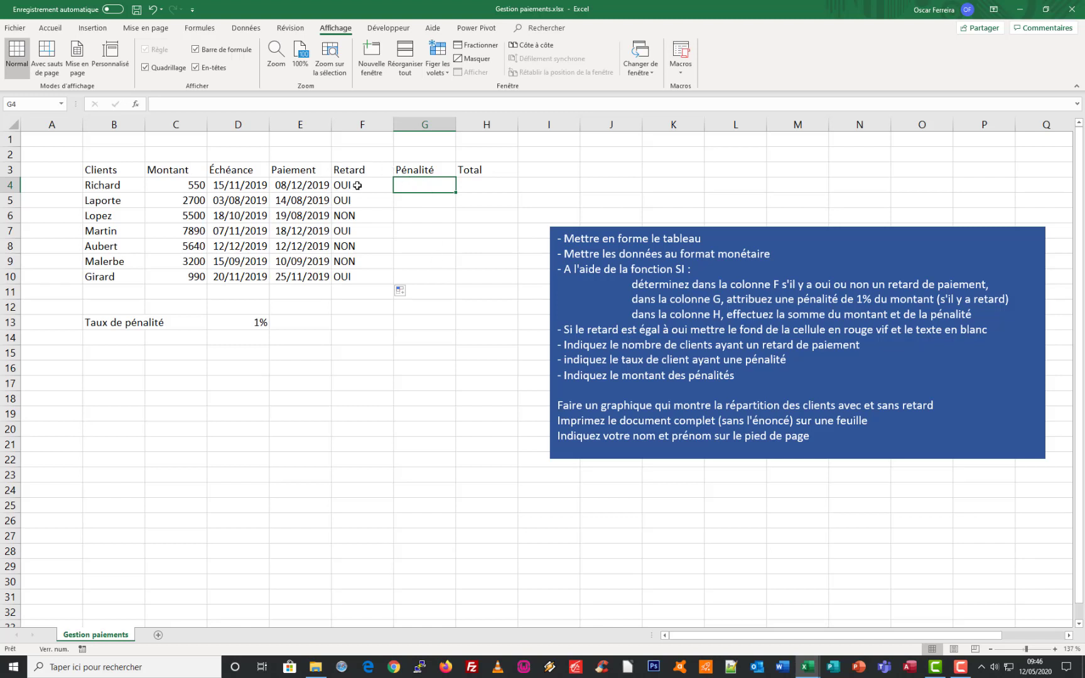
type("=")
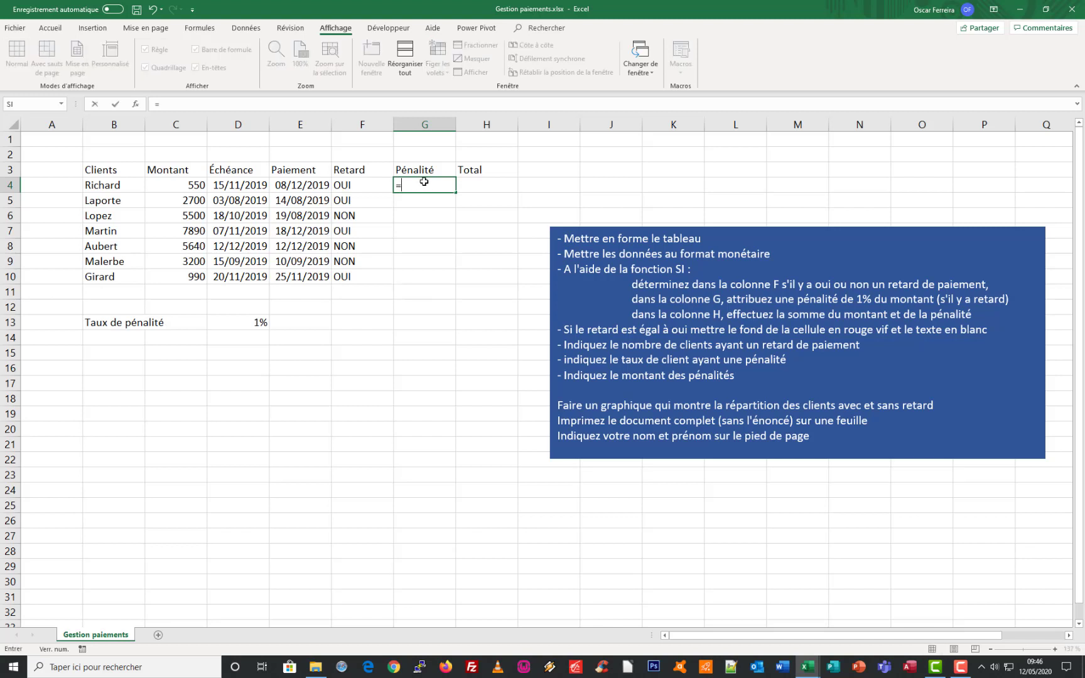
type("SI(")
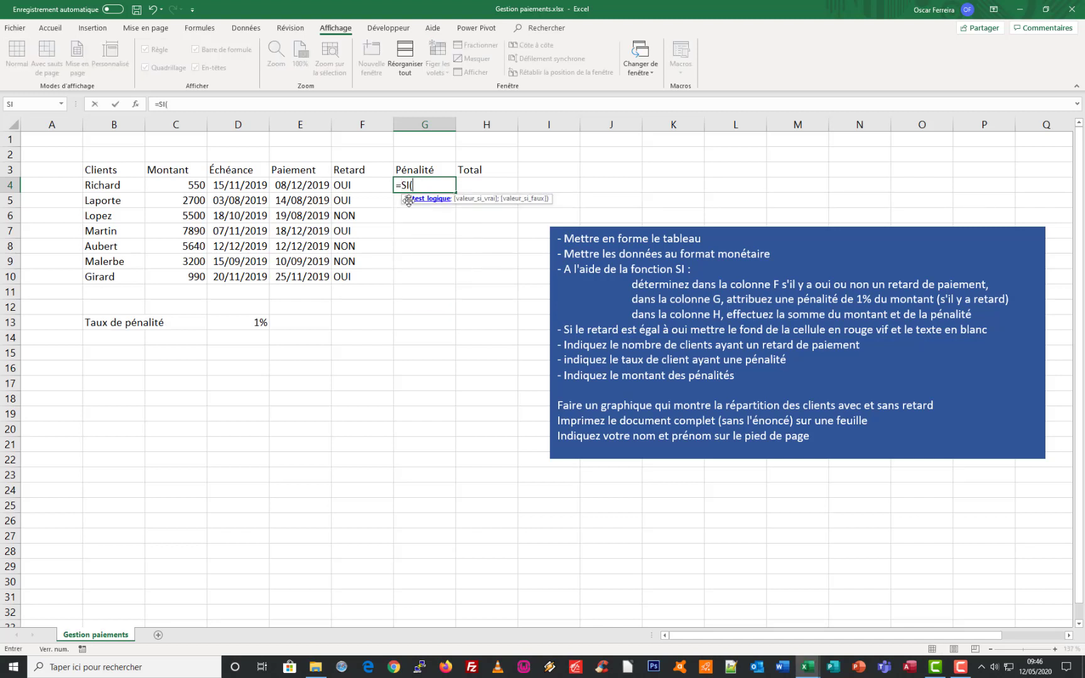
left_click(135, 104)
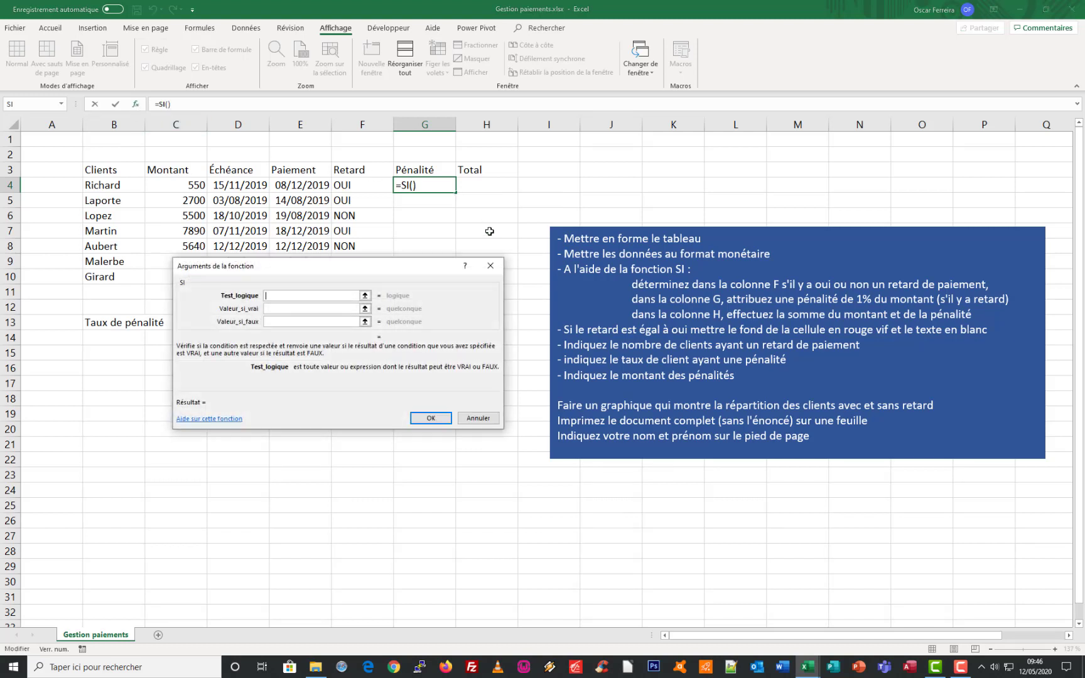
left_click_drag(390, 272, 460, 279)
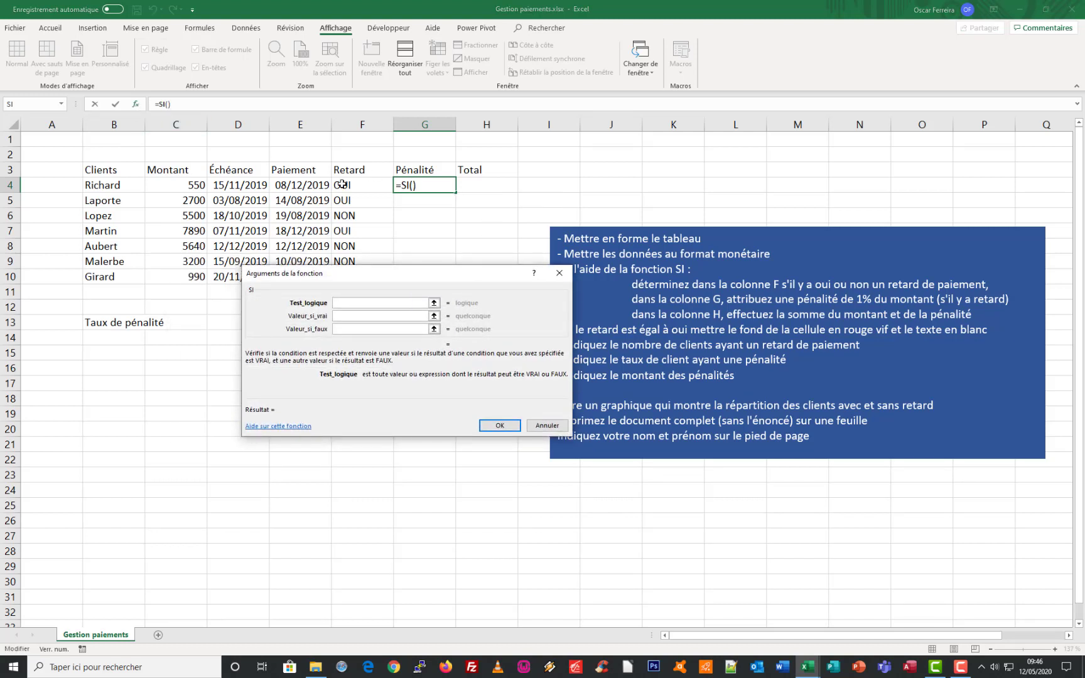
left_click(358, 186)
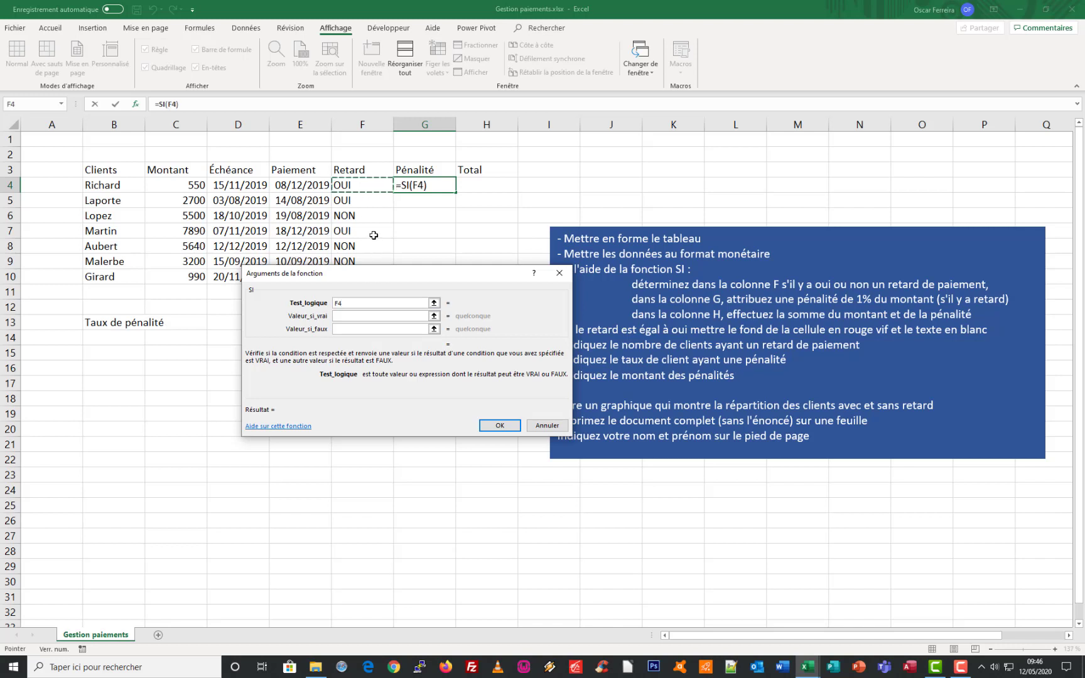
type("=\"OUI3")
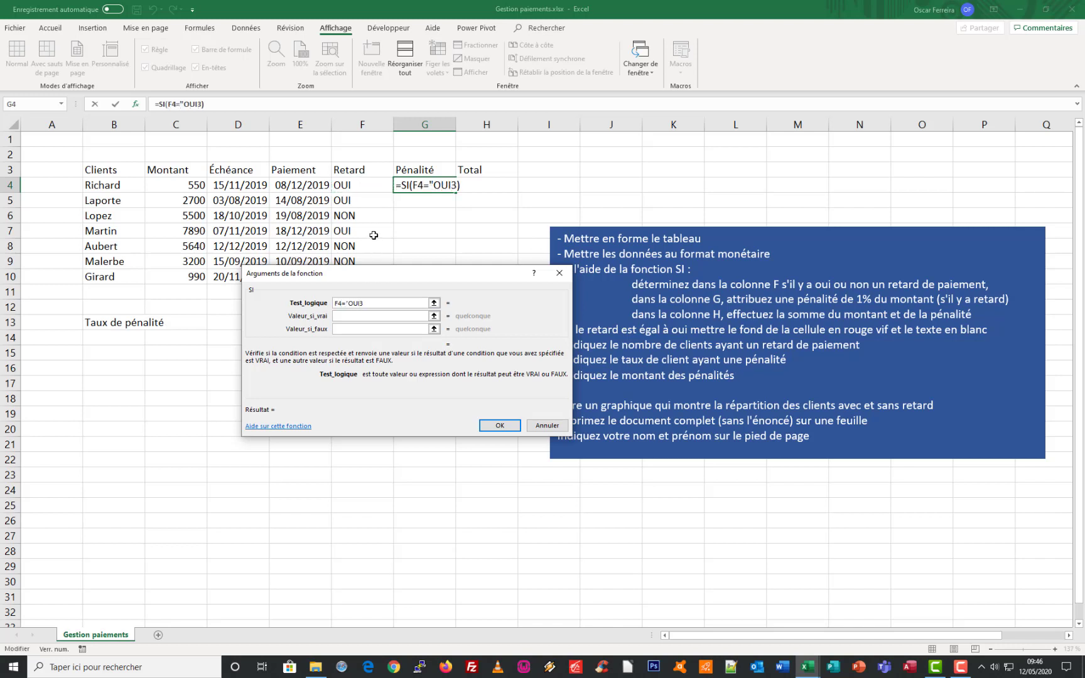
key("BackSpace")
type("\"")
Complete the penalty function in G4 with D13*C4 if true and an empty text "" if false
left_click(343, 315)
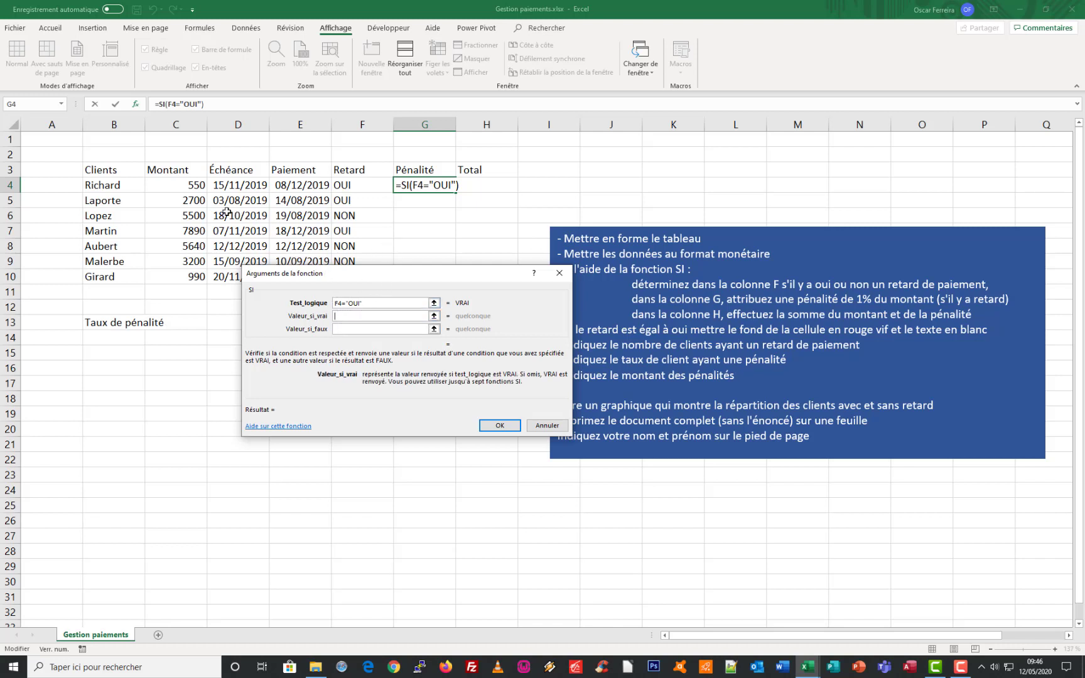
left_click_drag(352, 274, 339, 363)
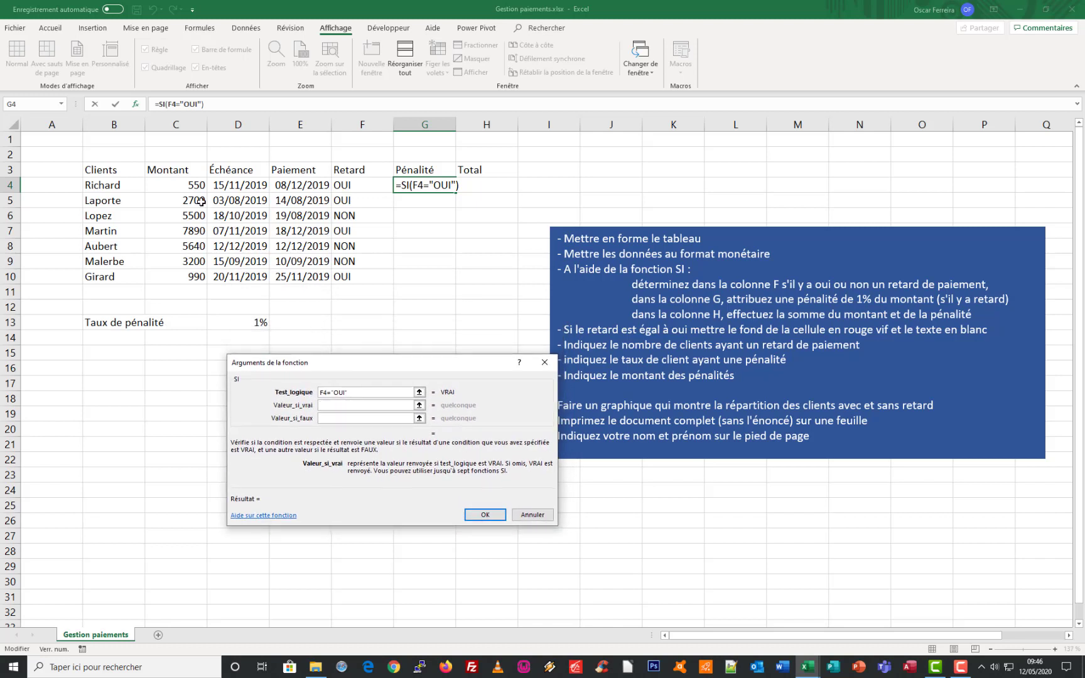
left_click(254, 323)
type("*")
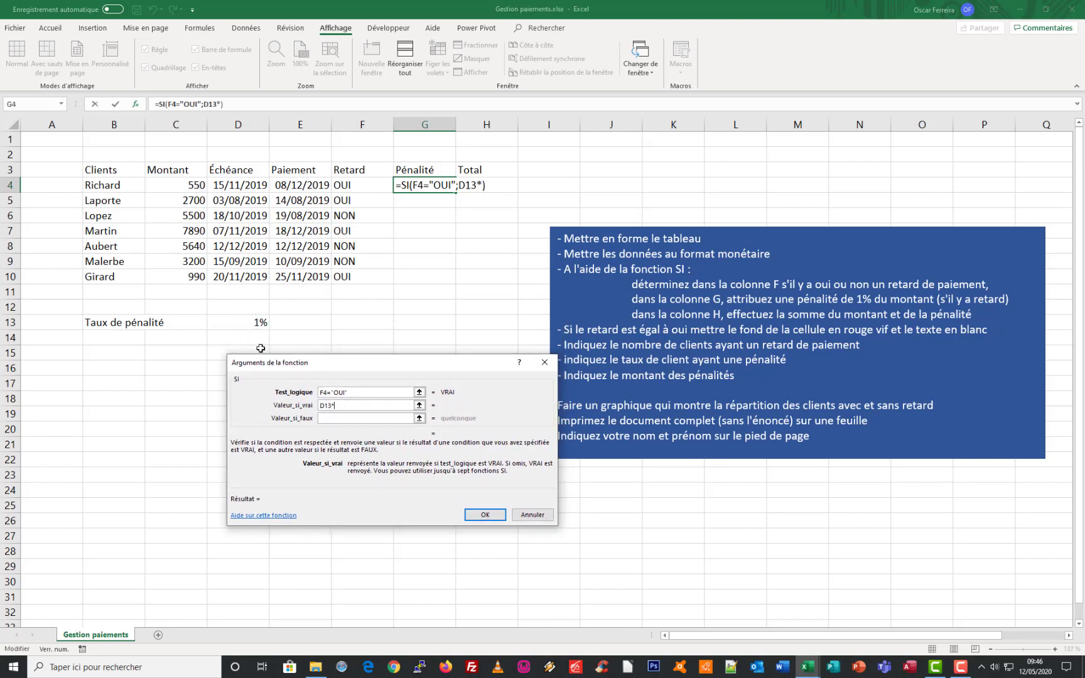
left_click(174, 186)
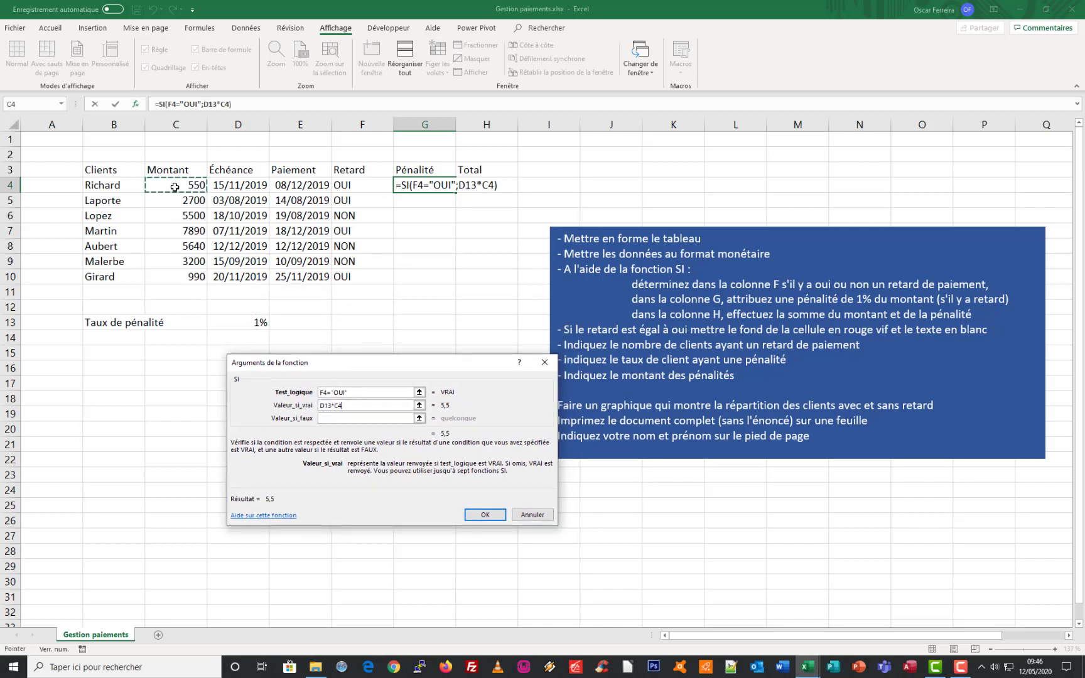
left_click(328, 419)
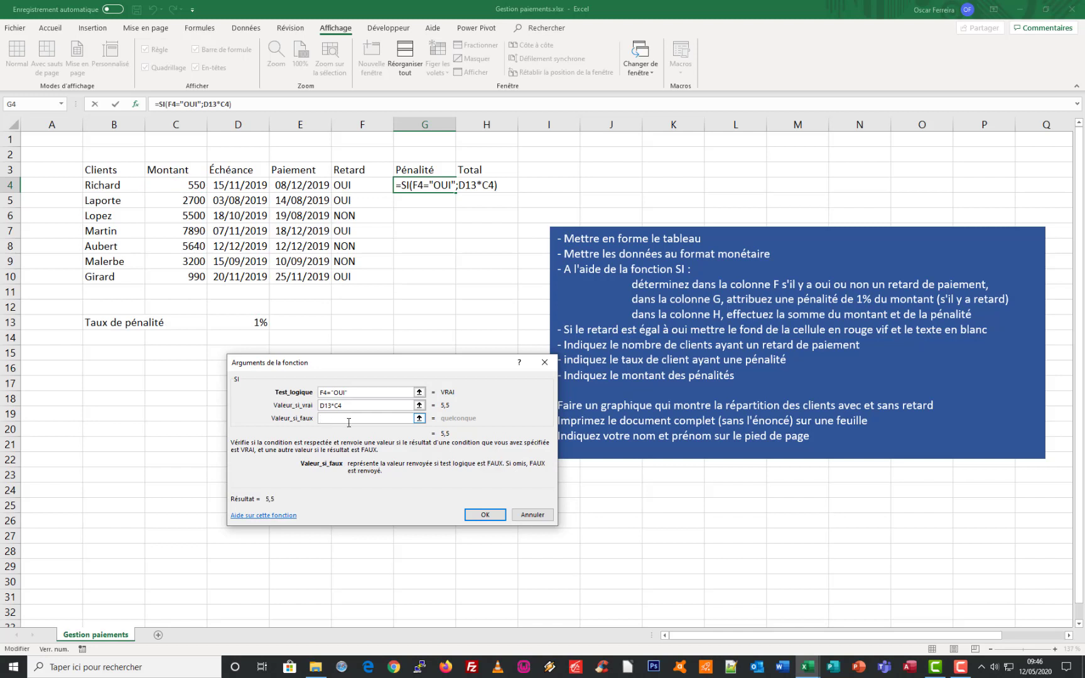
type("\"\"")
left_click(485, 515)
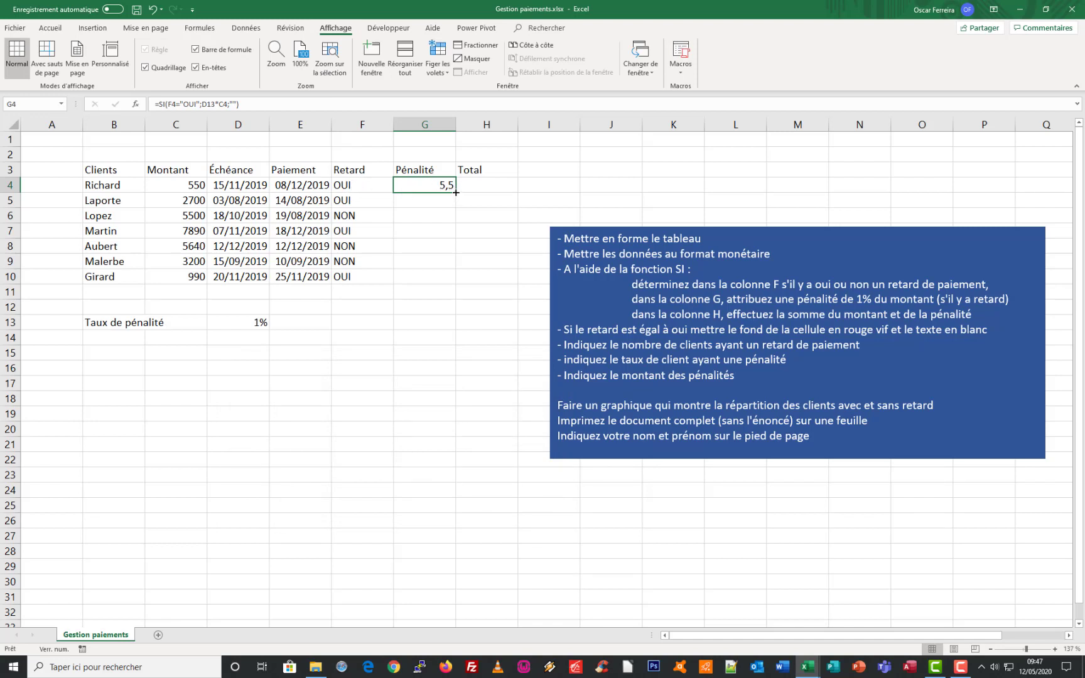
Fill the penalty formula from G4 down through G10 and compare the cell references in G5 with those in G4
left_click_drag(455, 192, 452, 284)
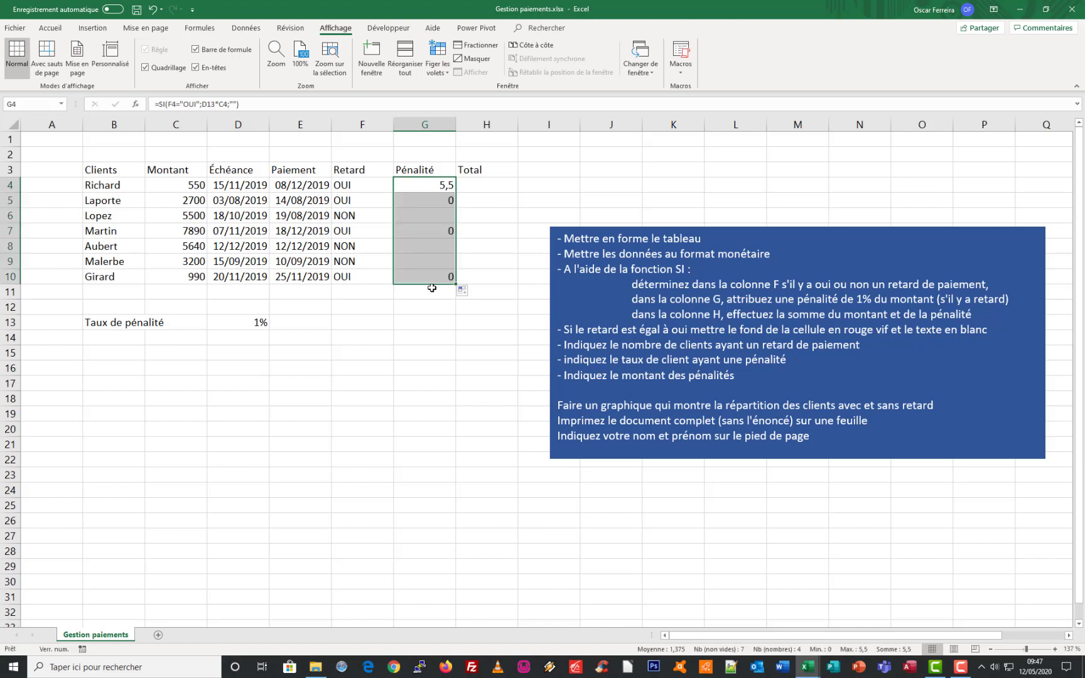
left_click(425, 202)
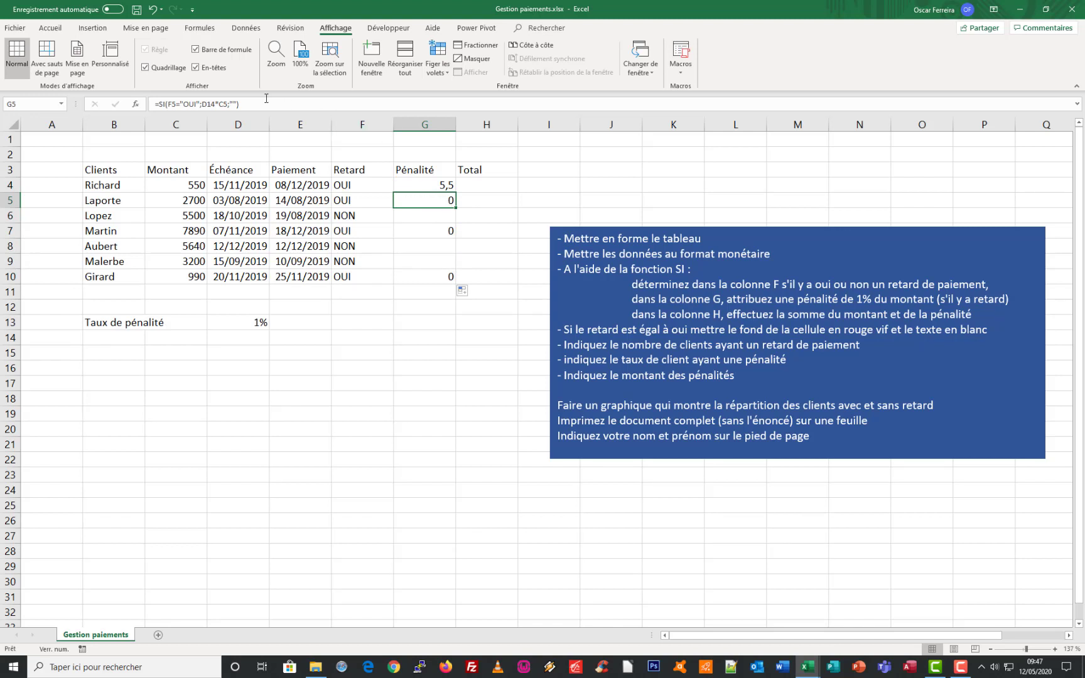
left_click(243, 103)
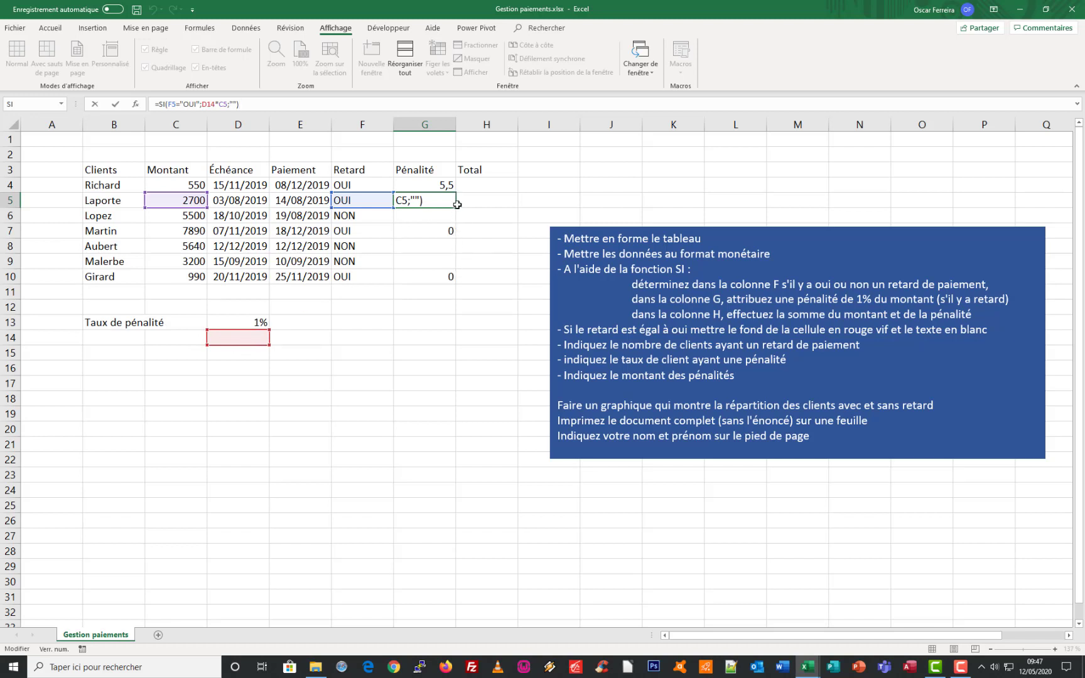
key("ctrl+Return")
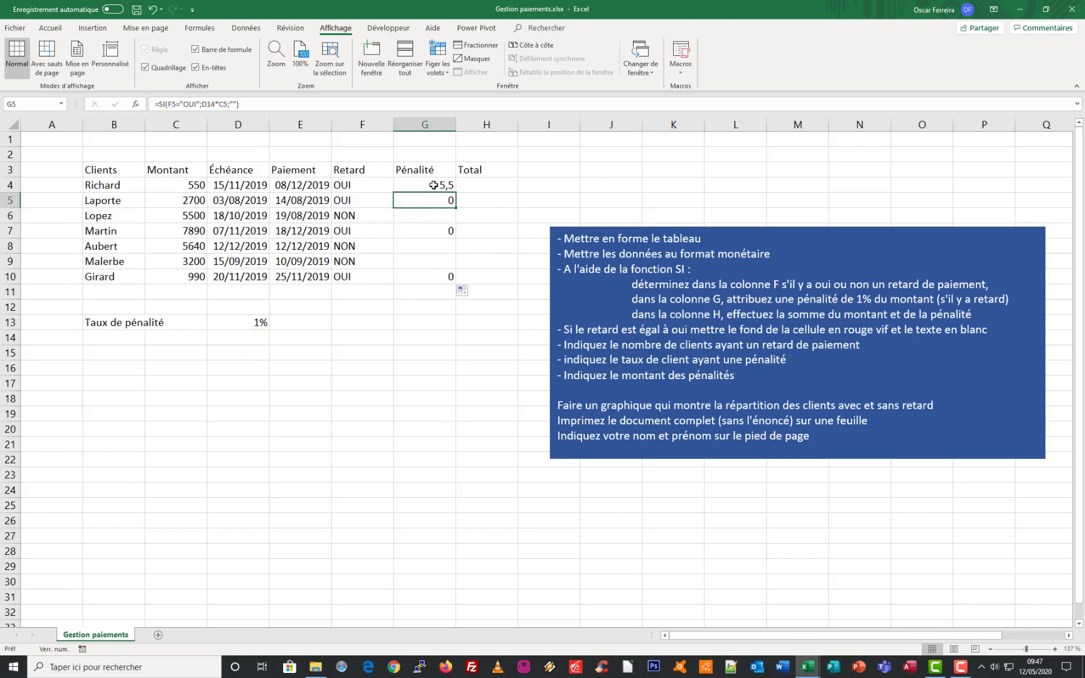
left_click(434, 185)
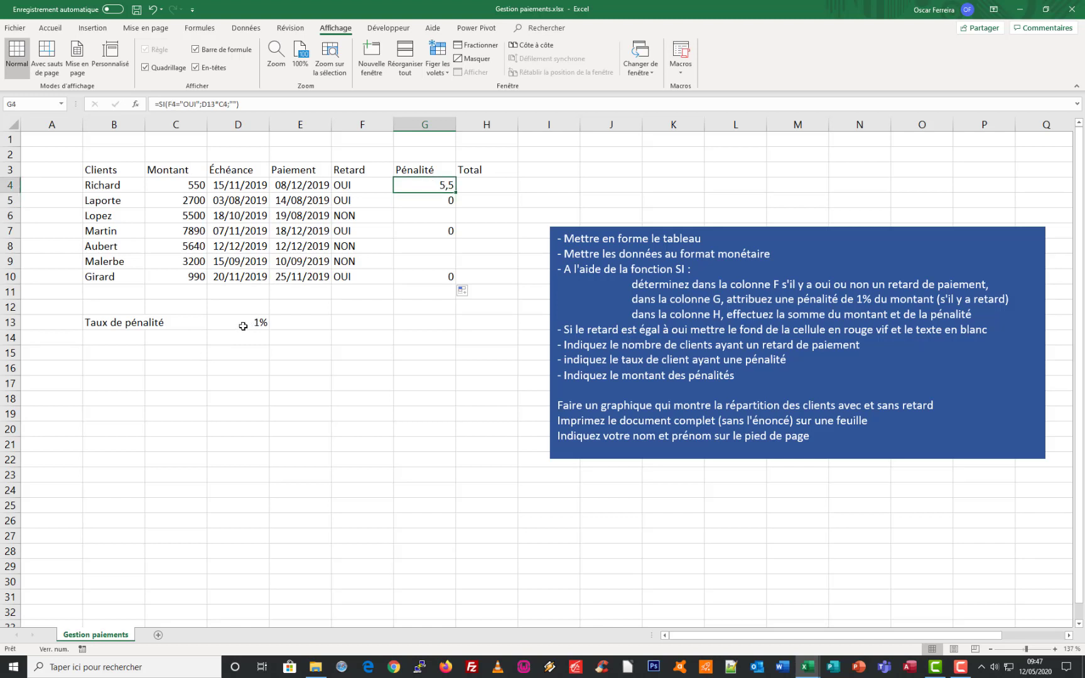
Make the D13 reference absolute ($D$13) in G4's penalty formula and refill it down through G10
left_click(208, 104)
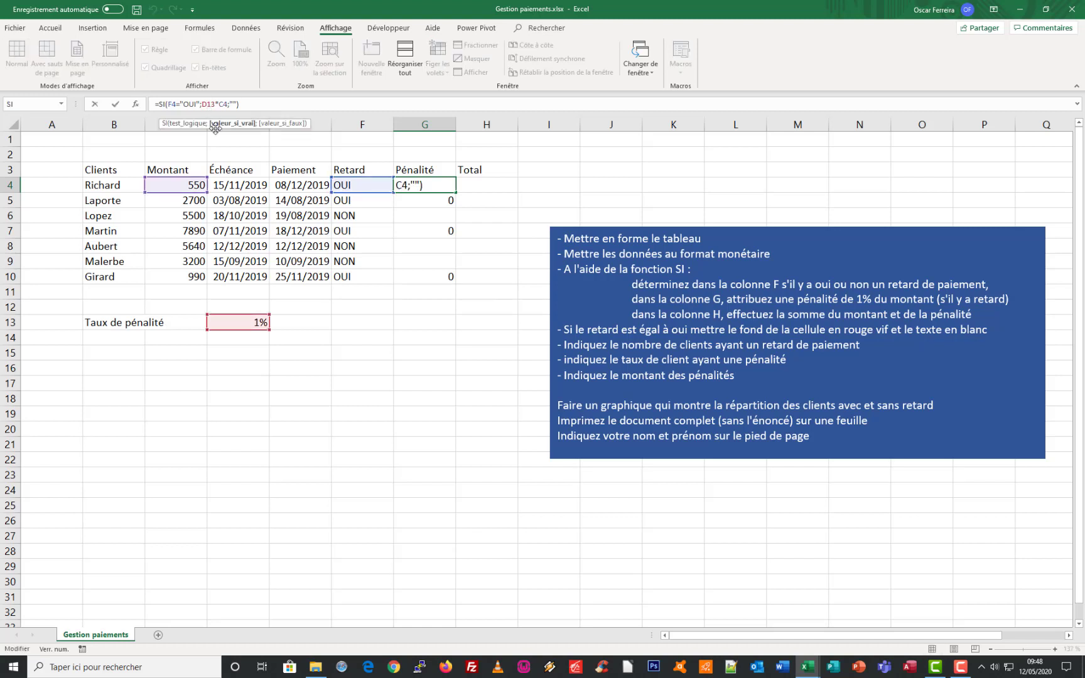
key("F4")
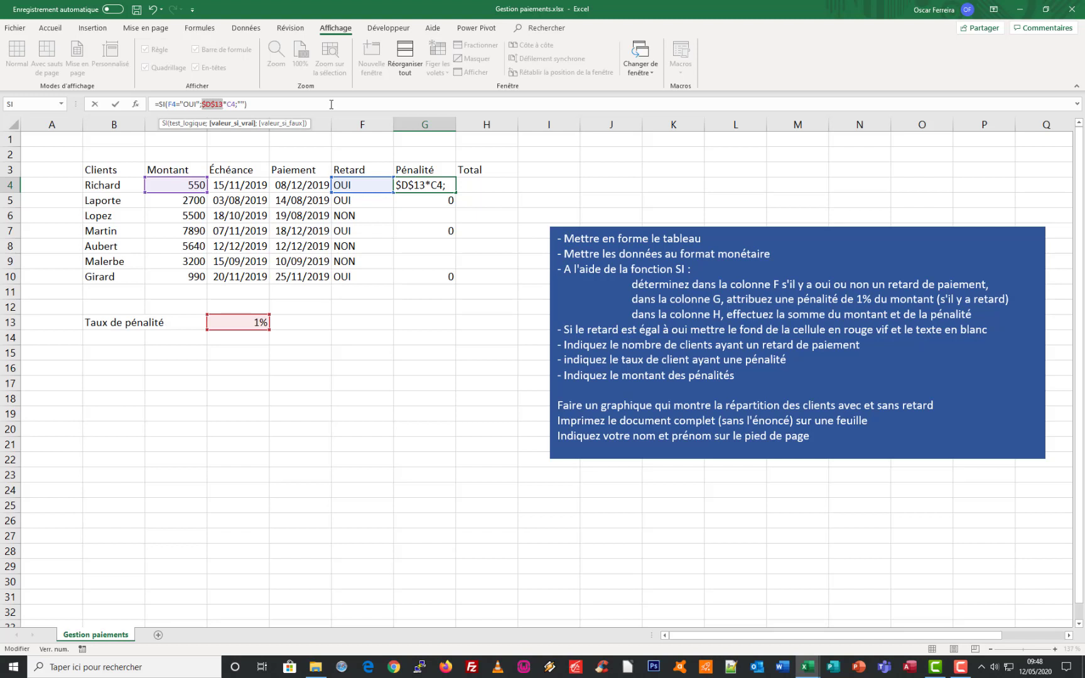
key("Return")
left_click(445, 184)
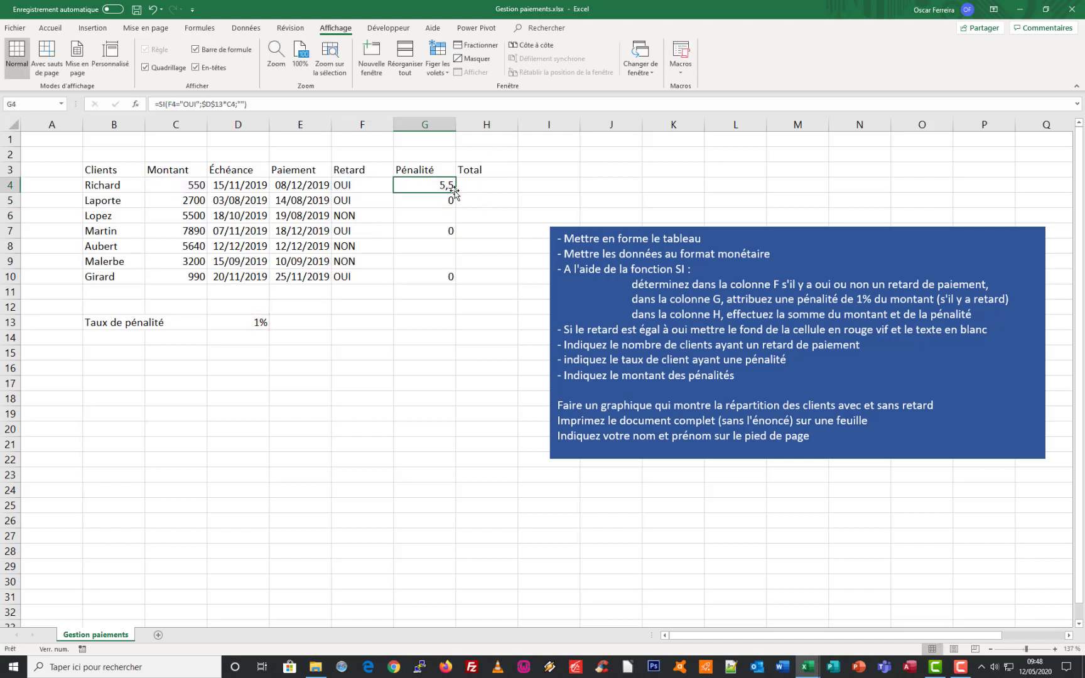
left_click_drag(456, 192, 454, 287)
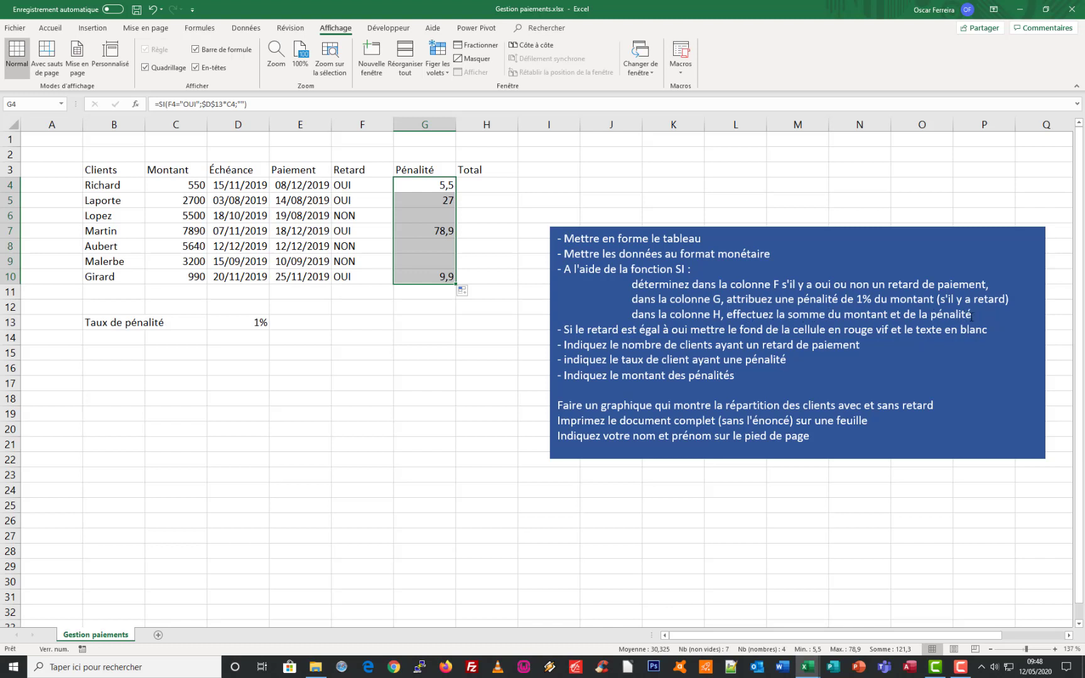
Try to total amount and penalty with =C4+G4 in H4, filled down through H10
left_click(489, 182)
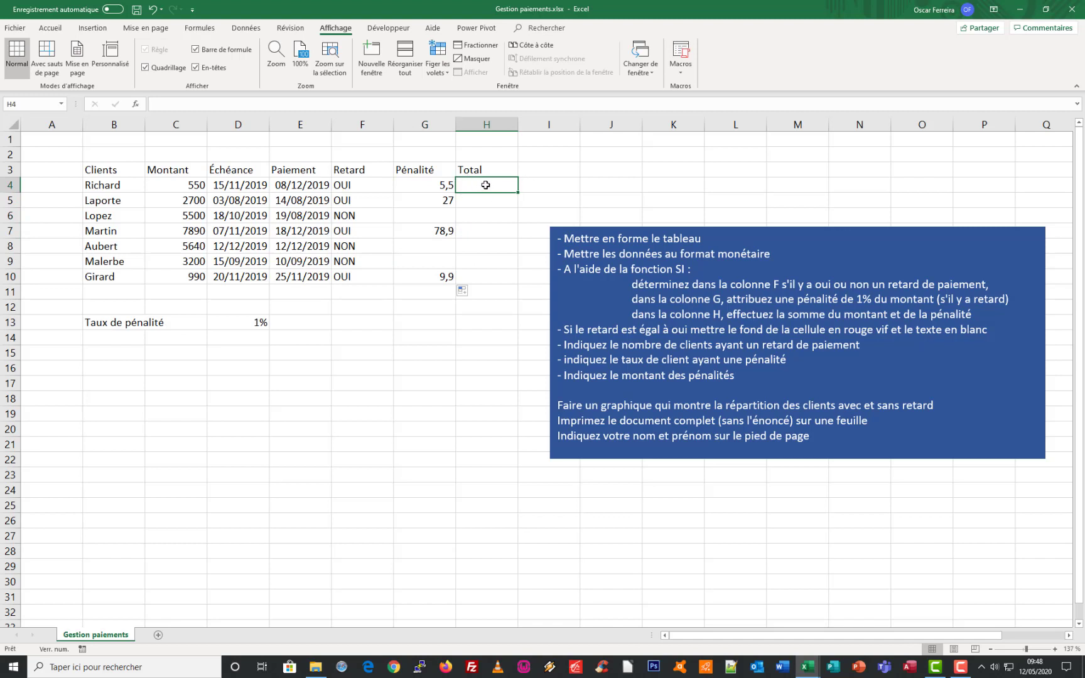
type("=")
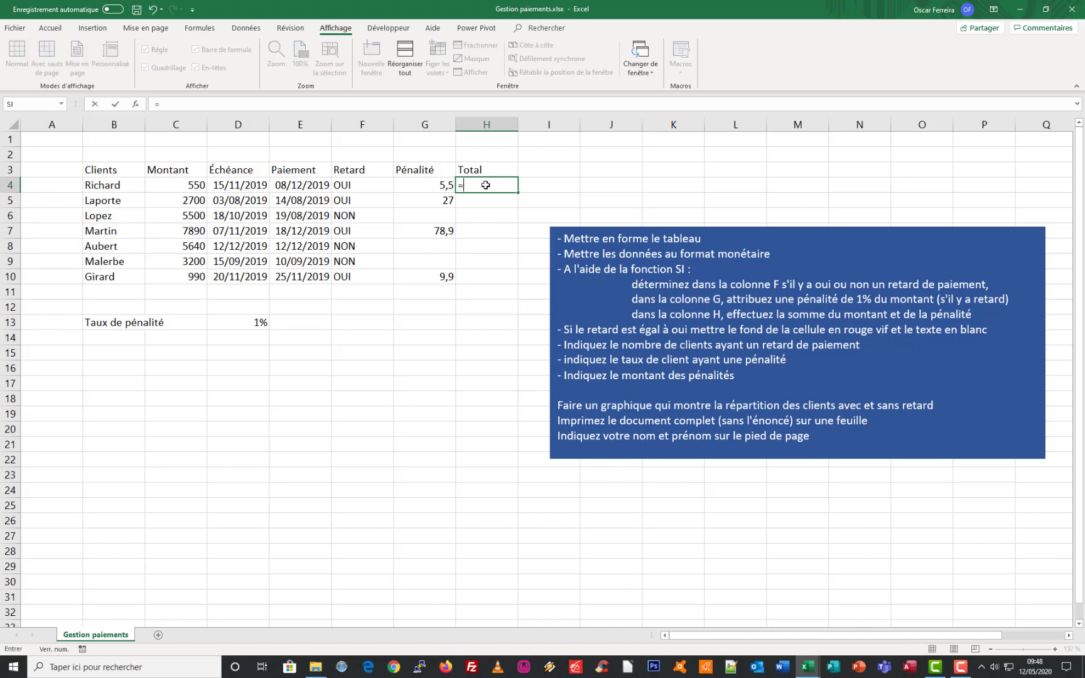
left_click(176, 187)
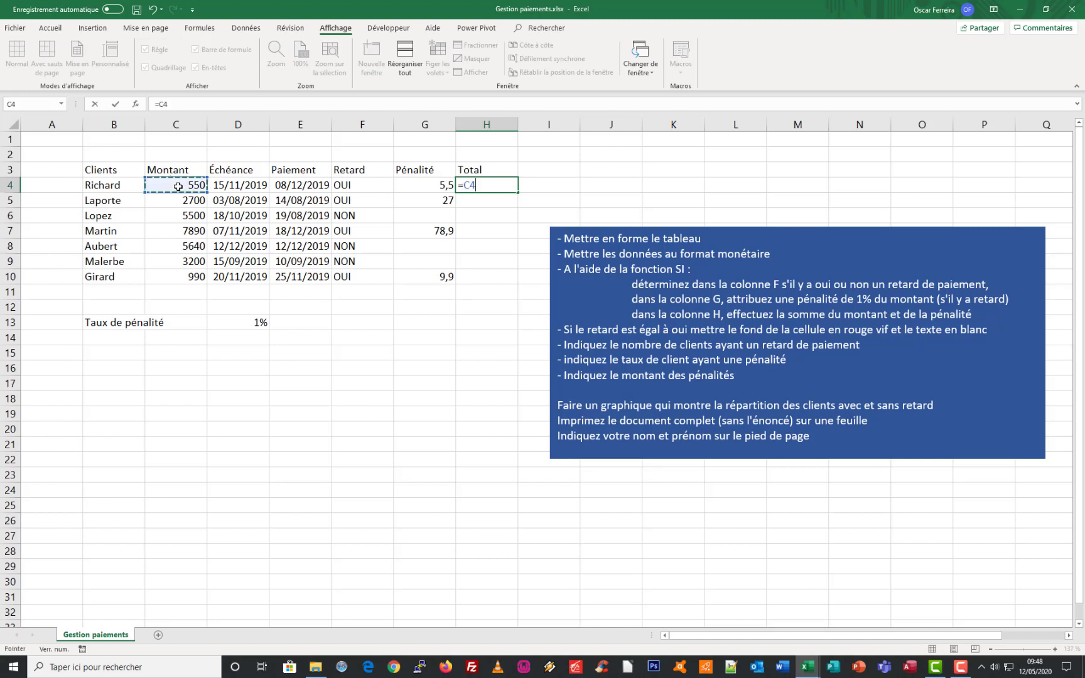
type("+")
left_click(435, 189)
key("Return")
key("Up")
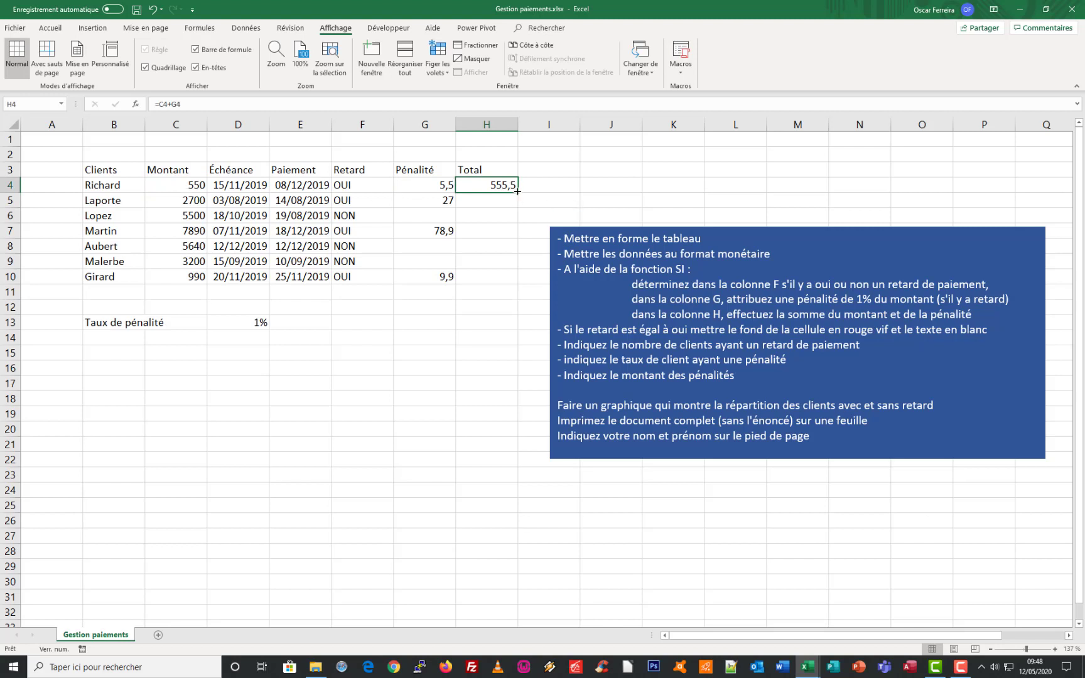
left_click_drag(517, 191, 502, 290)
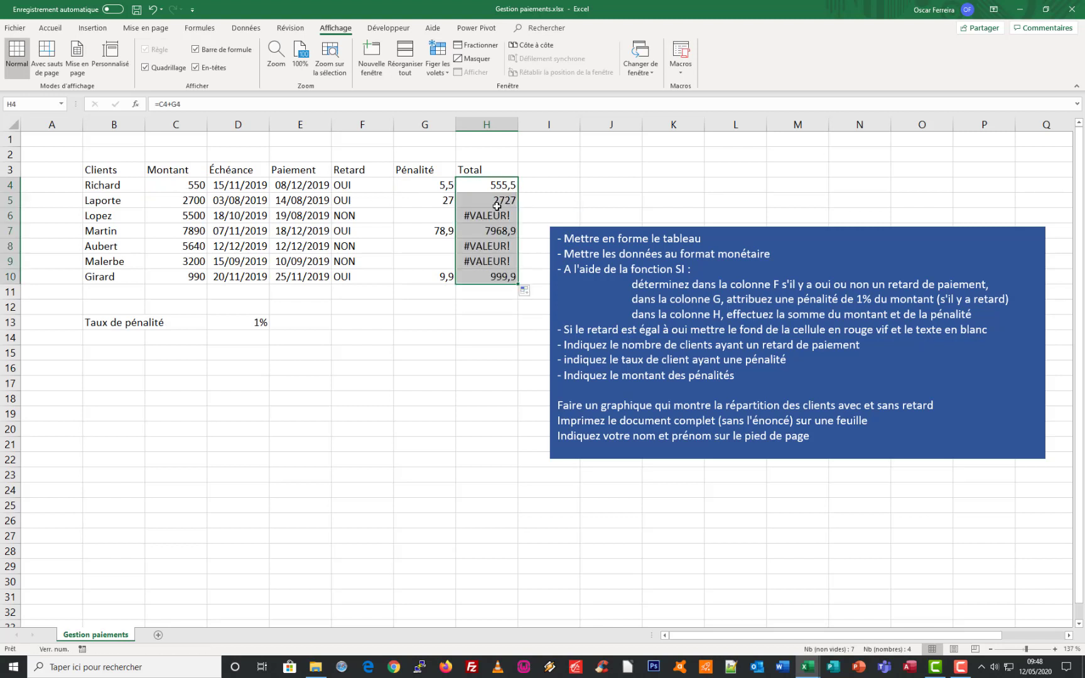
Inspect the penalty formula in G6 and clear the addition formulas from the Total column
left_click(414, 215)
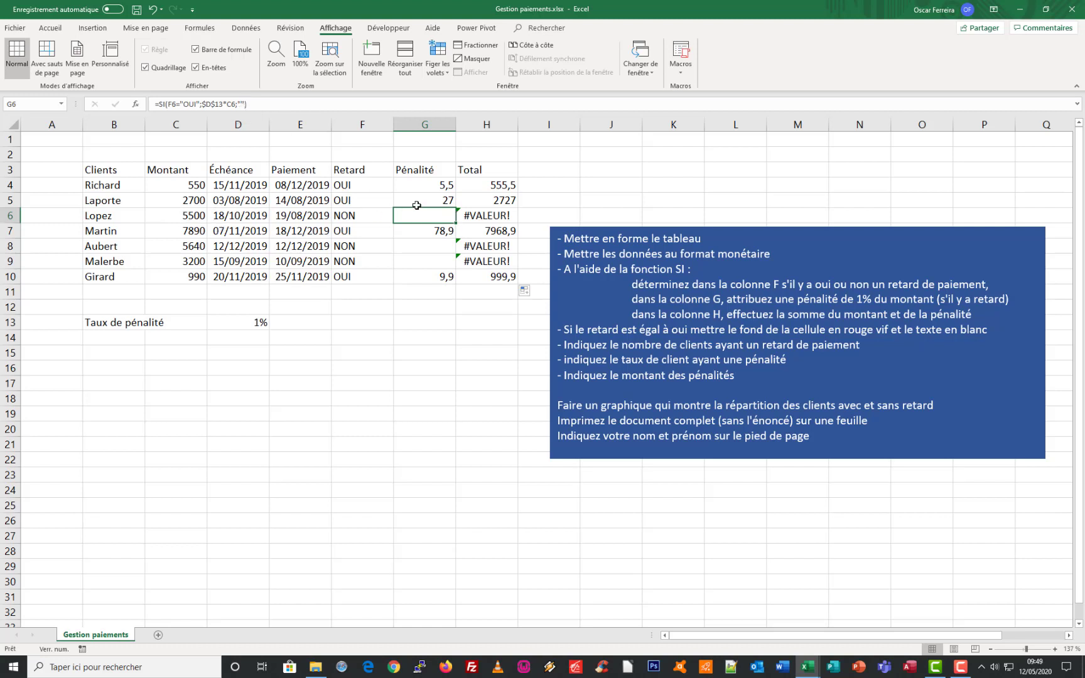
left_click_drag(488, 199, 490, 275)
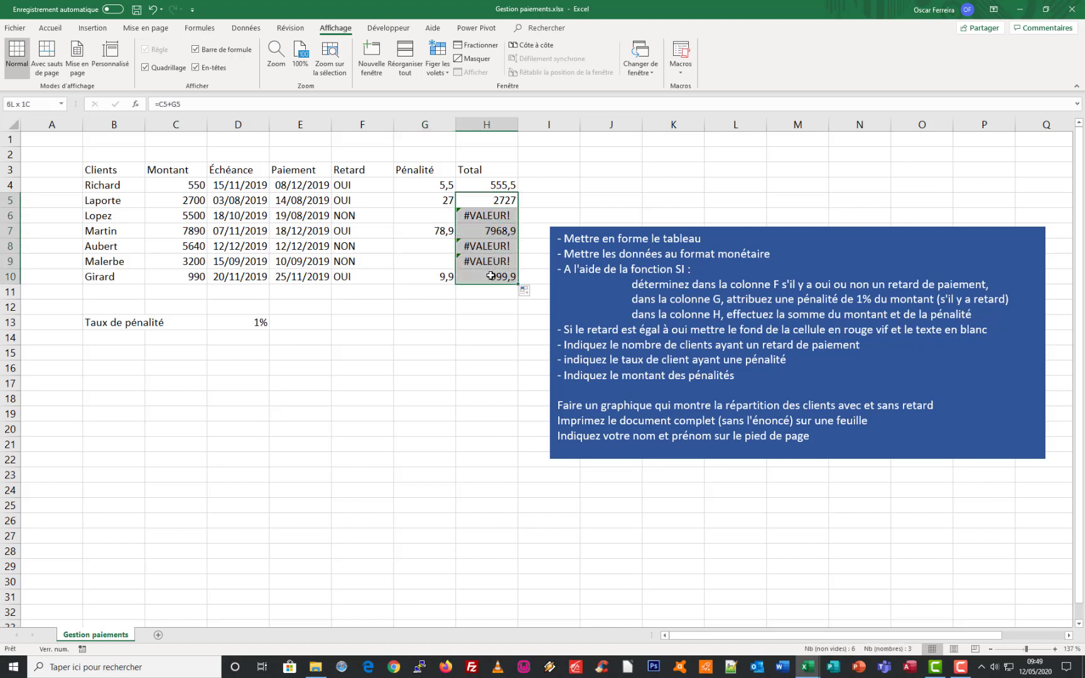
key("Delete")
left_click(498, 188)
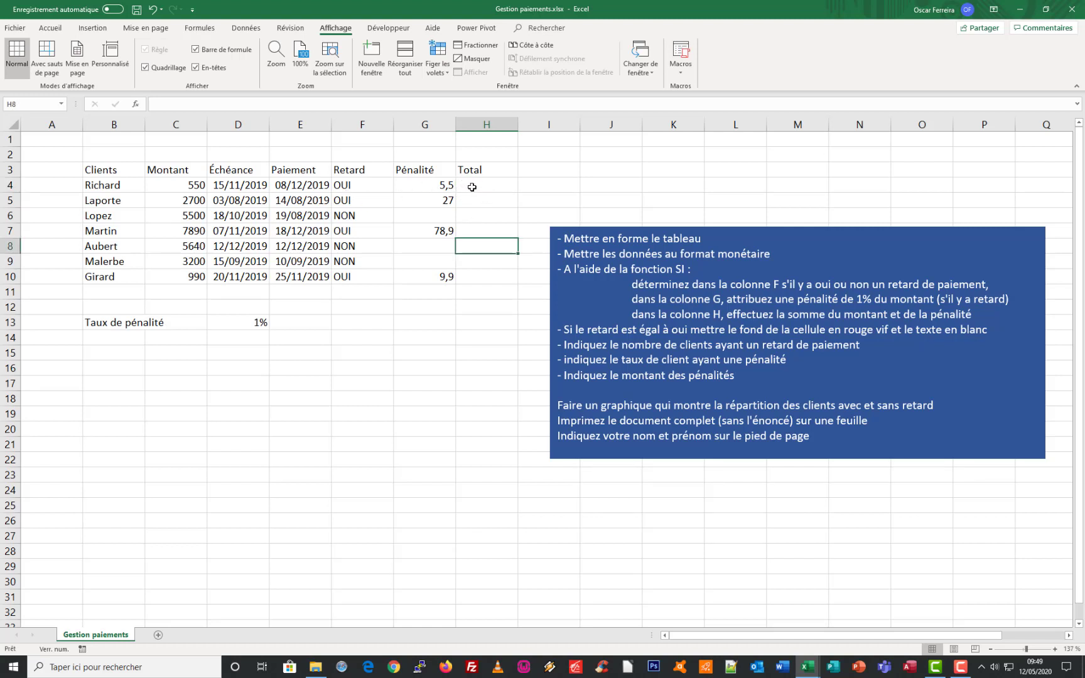
Total amount and penalty in H4 with =SOMME(C4;G4) and fill the formula down through H10
left_click(472, 187)
type("=som")
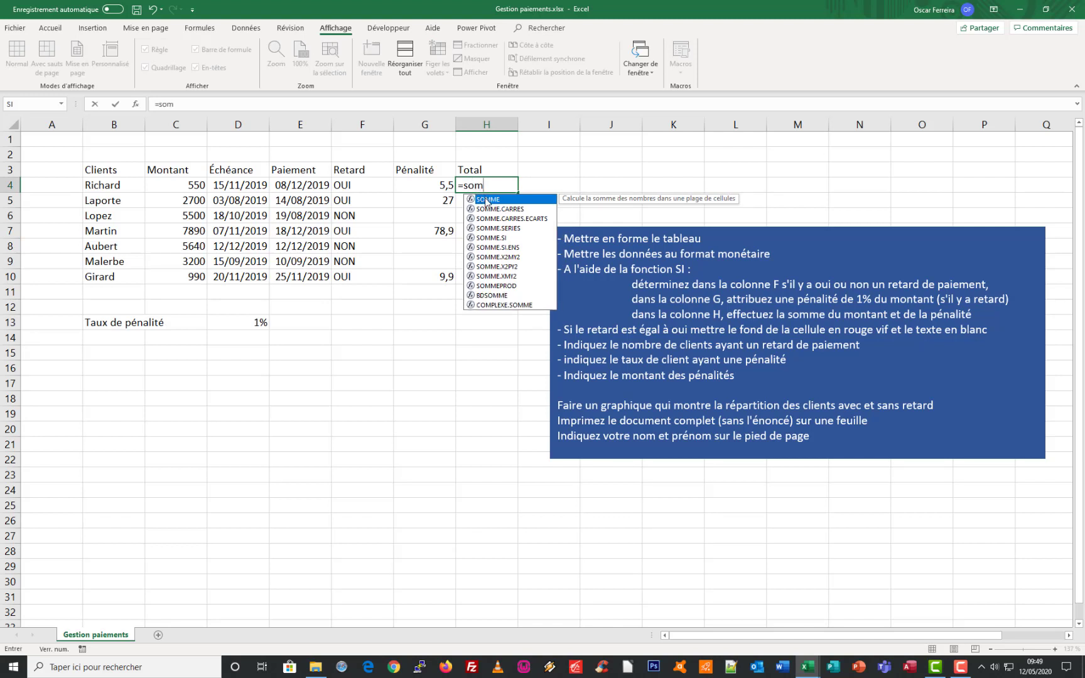
double_click(486, 200)
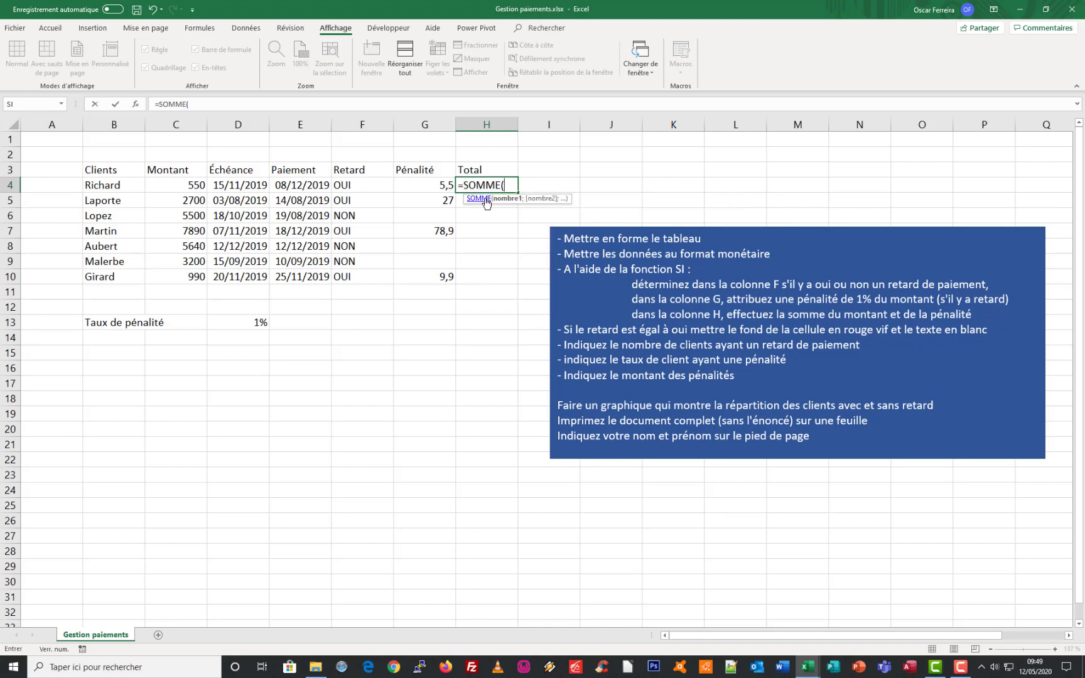
left_click(173, 187)
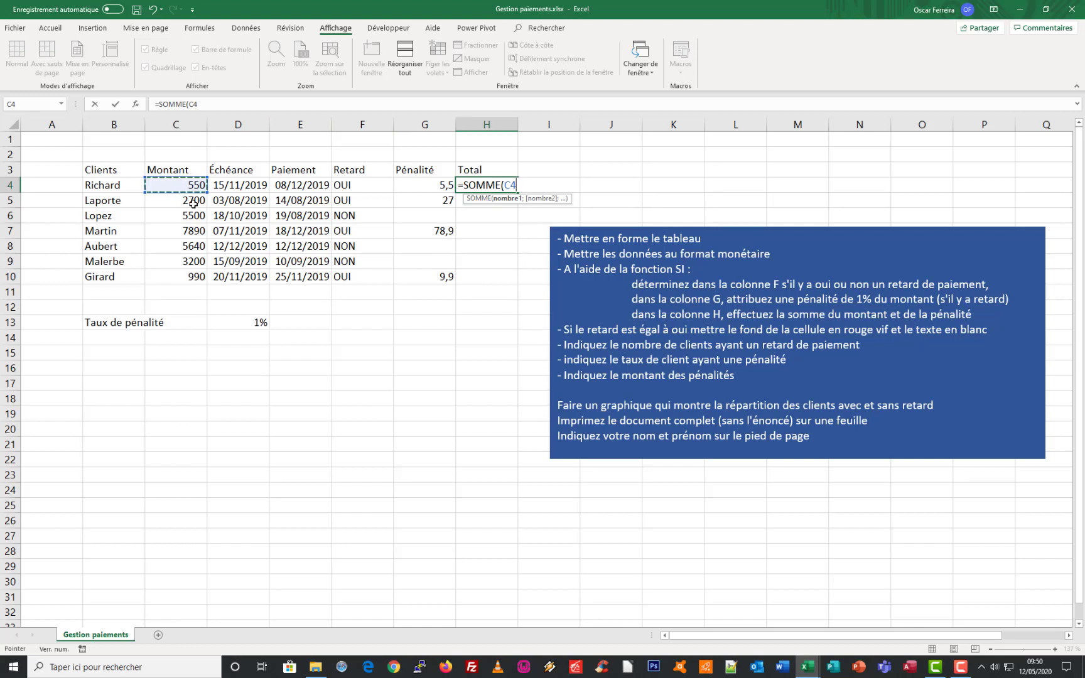
type(";")
left_click(423, 183)
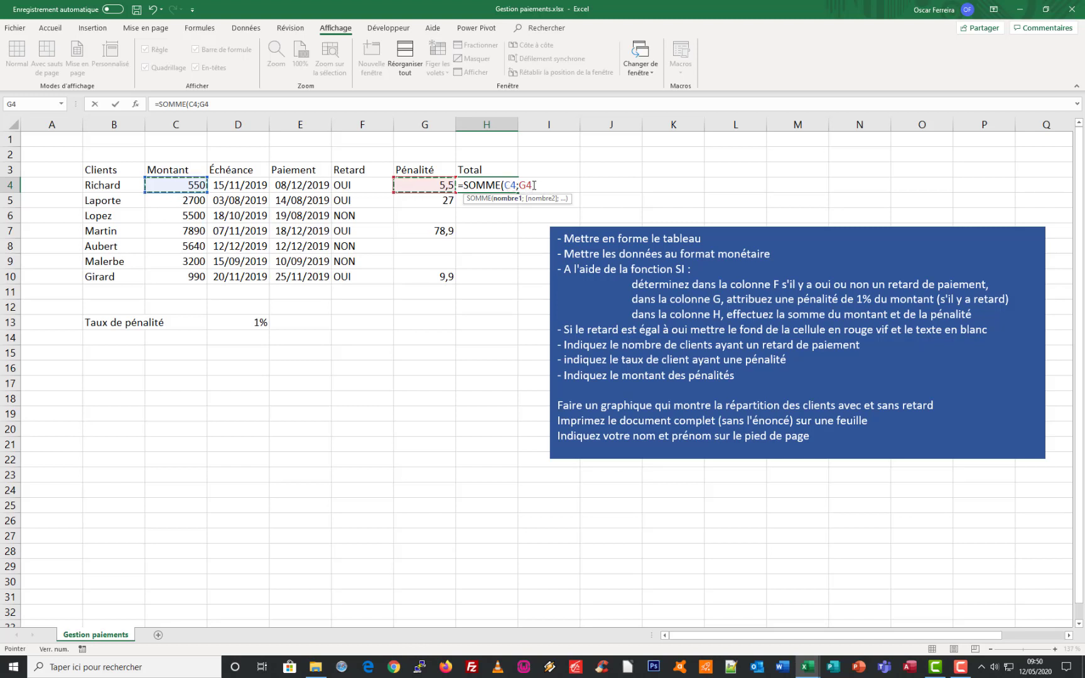
key("Return")
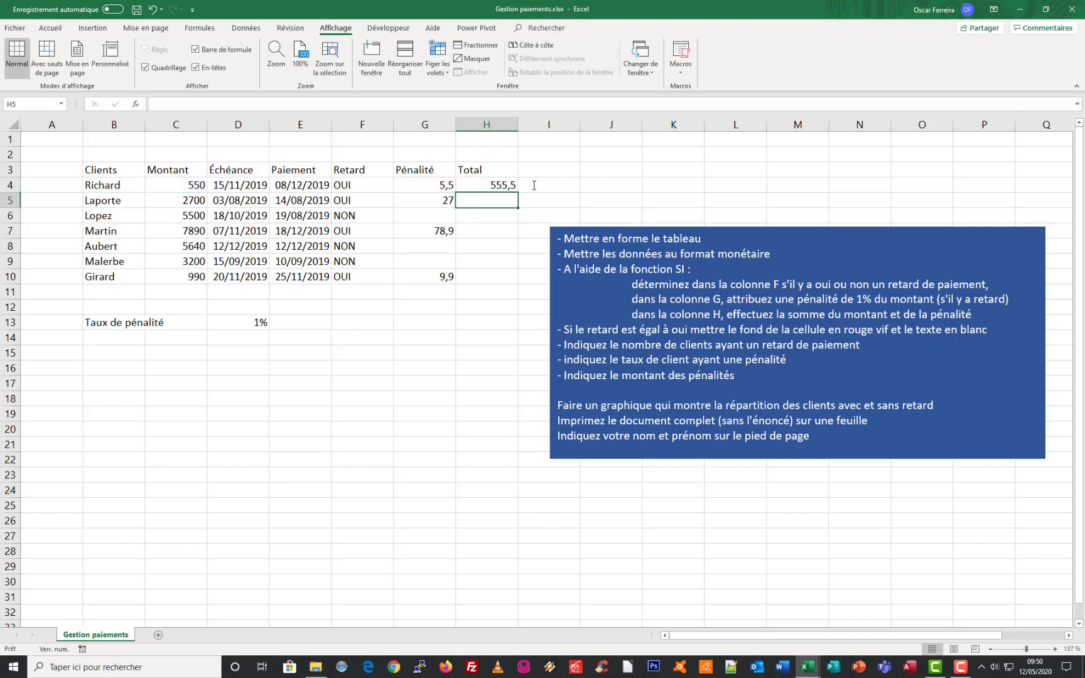
left_click(492, 184)
left_click_drag(518, 191, 512, 287)
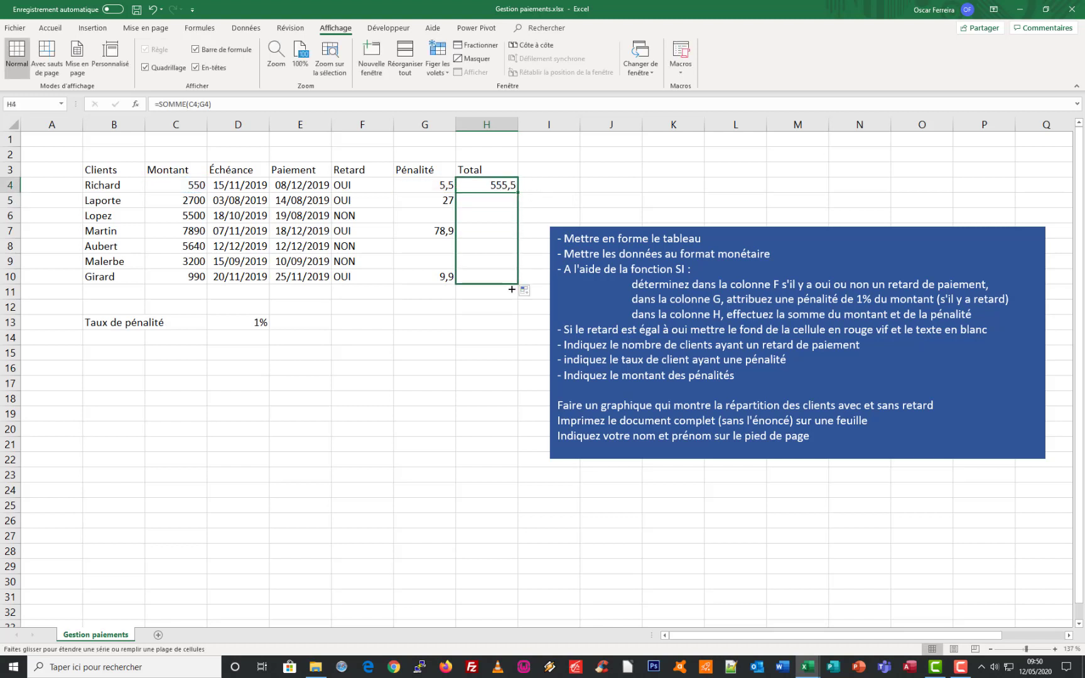
Check the SOMME formulas in the Total column against their amount and penalty cells, including G6
left_click(196, 188)
left_click(432, 186)
left_click(485, 187)
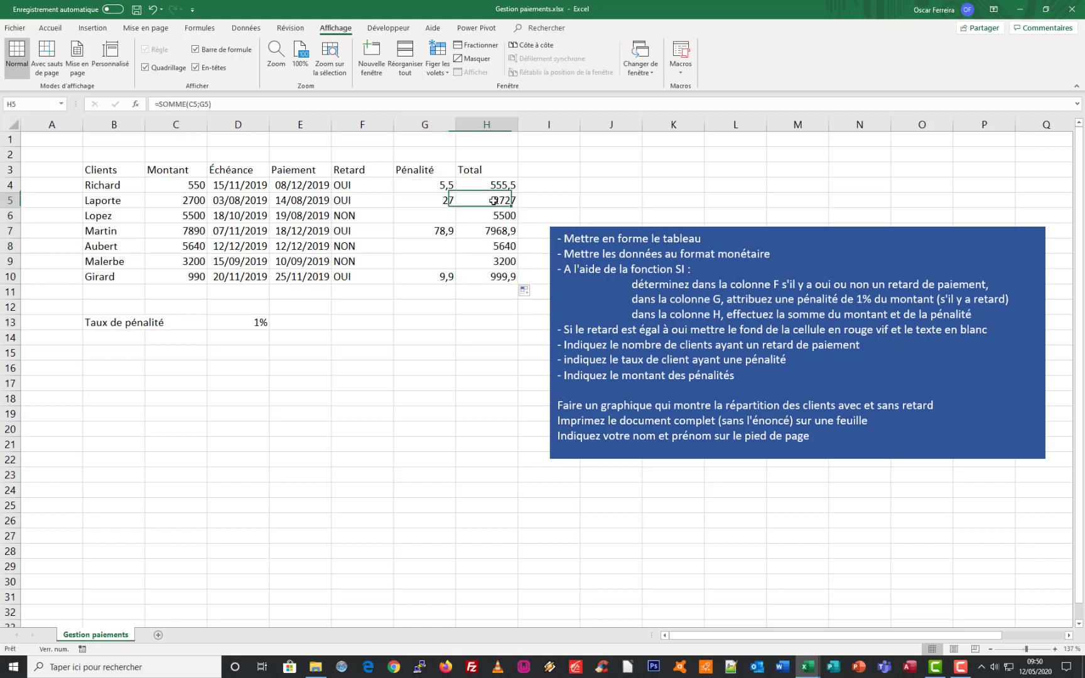
left_click(496, 202)
left_click(496, 218)
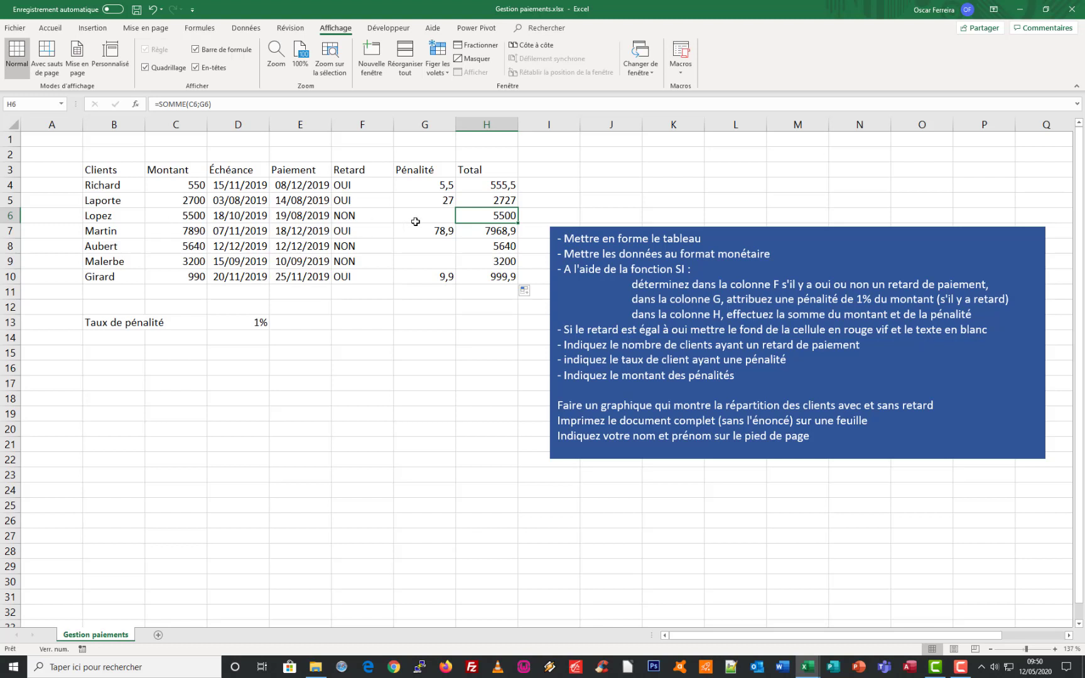
left_click(447, 217)
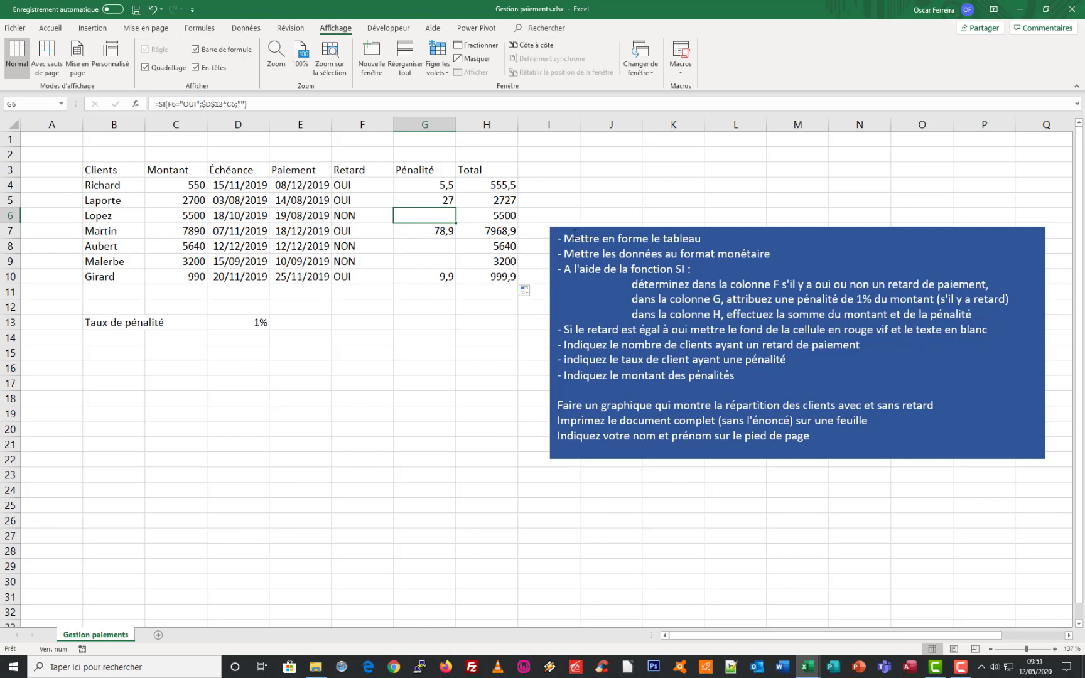
Enter the title "Gestion des paiements clients" in B1
left_click(575, 227)
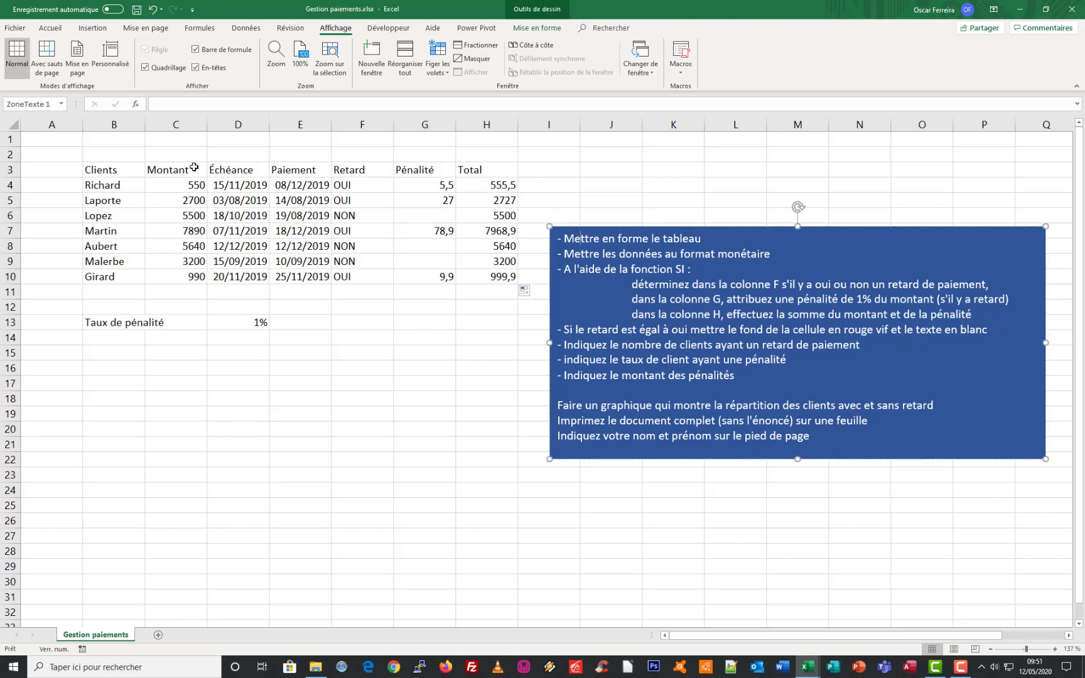
left_click(109, 139)
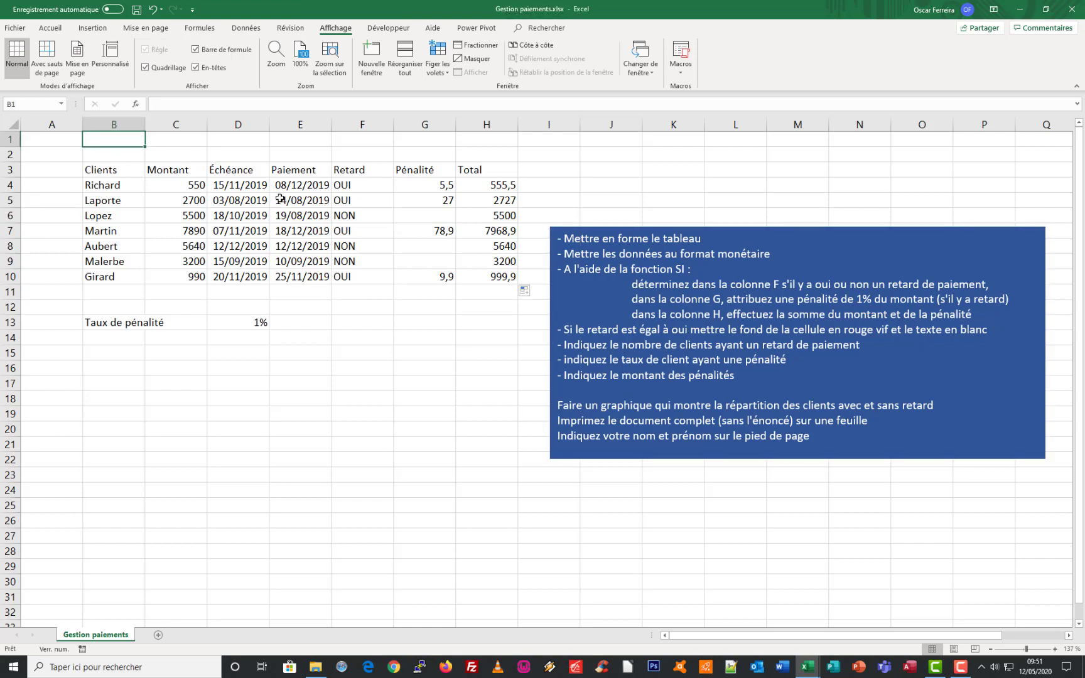
type("Gesti")
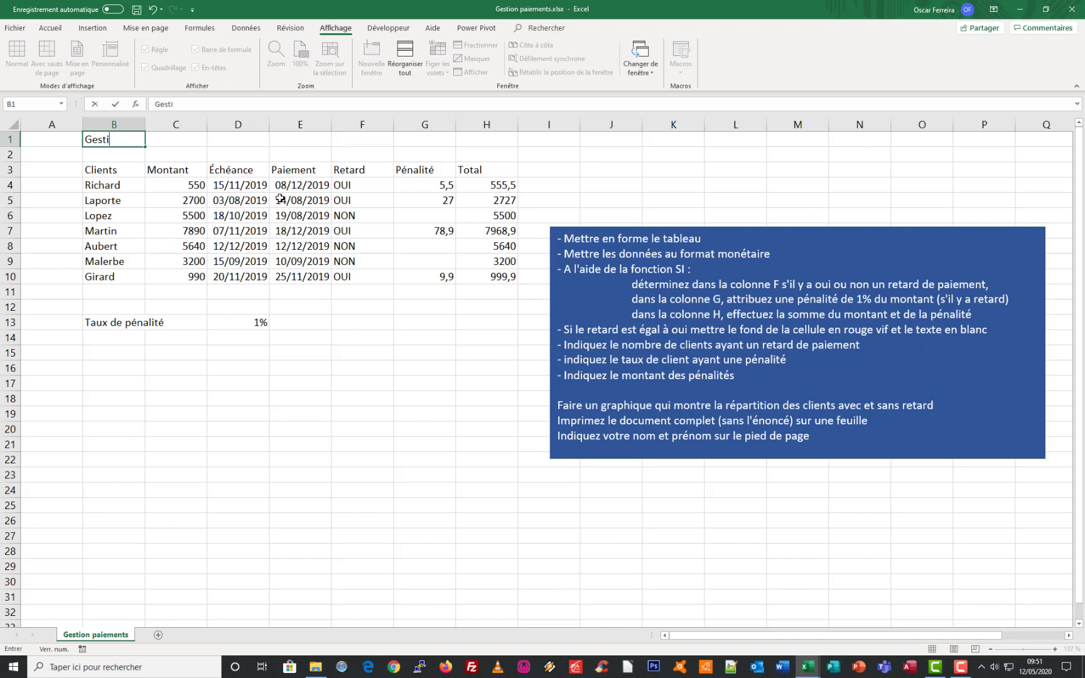
type("on des paiements clients")
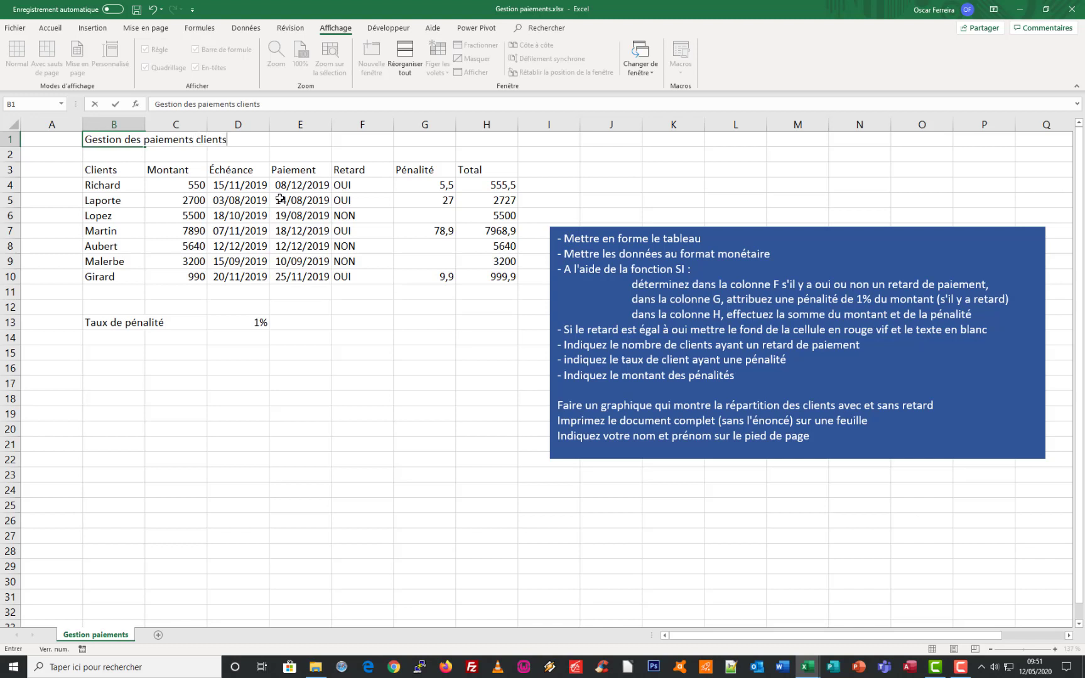
Merge and centre the title across B1:H1
left_click(100, 139)
left_click_drag(100, 139, 496, 142)
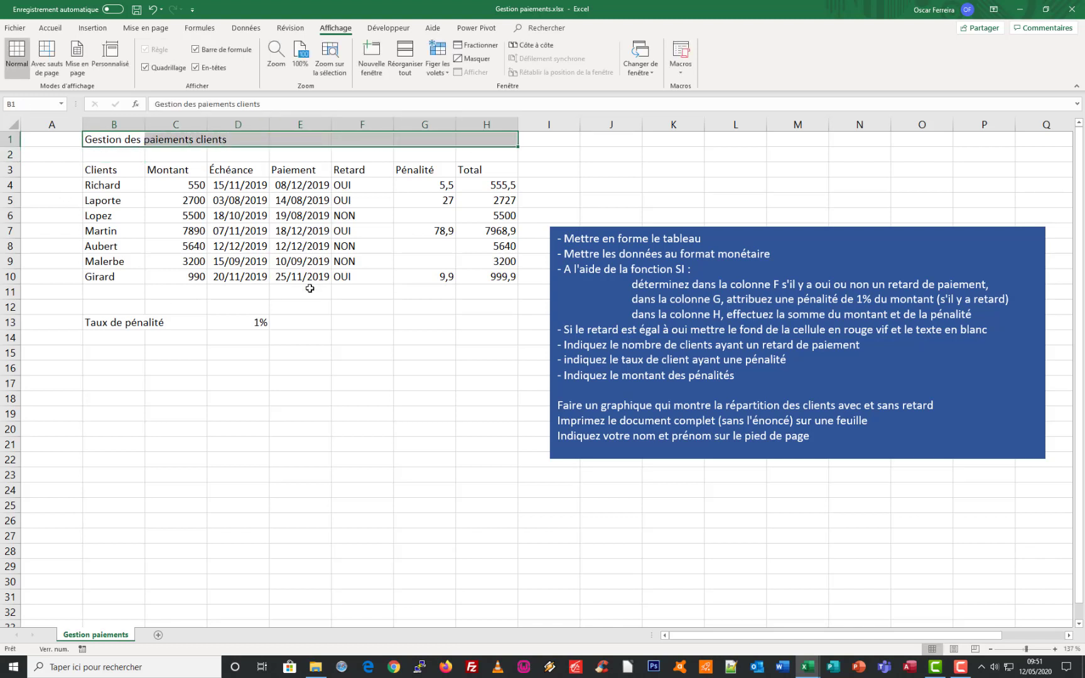
left_click(50, 28)
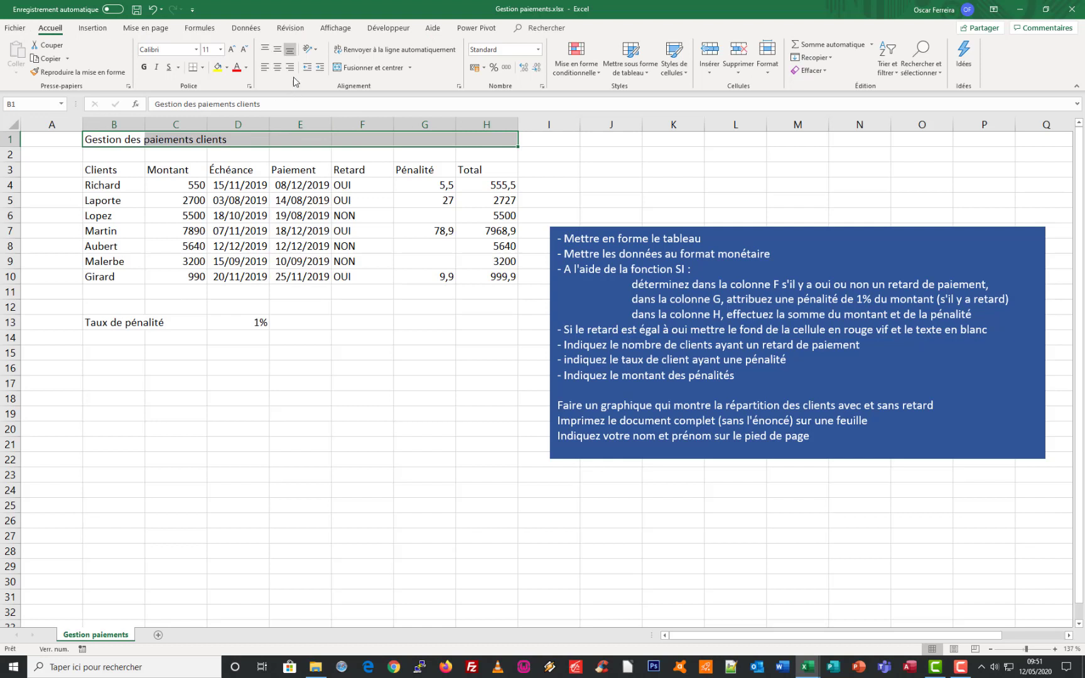
left_click(370, 67)
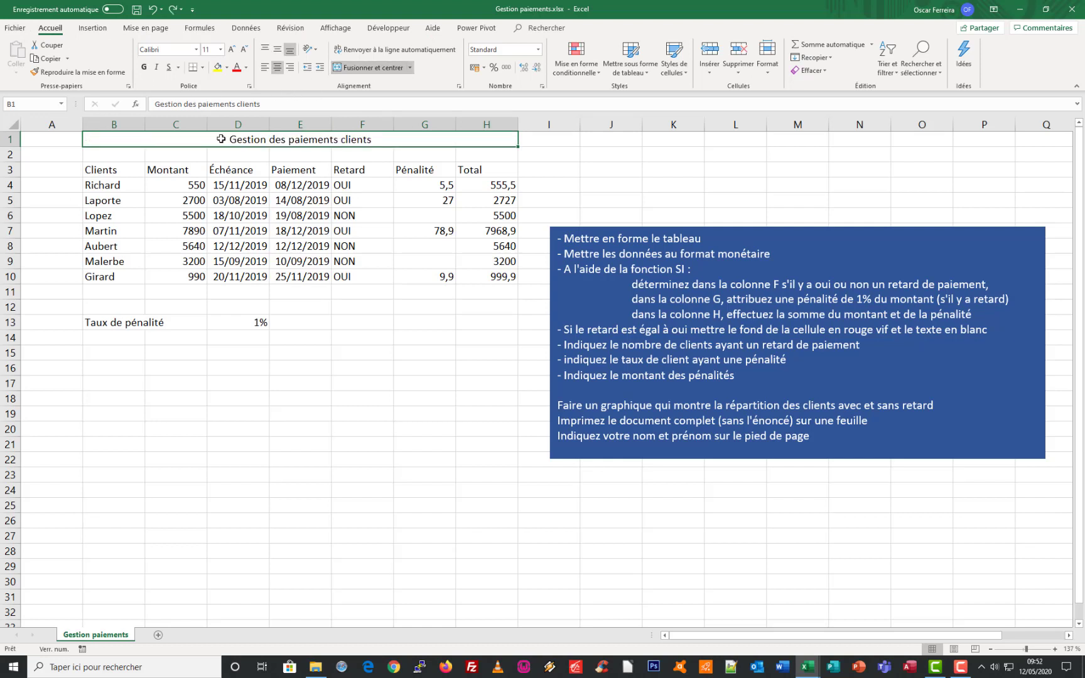
Make the merged title bold and increase its font size to 20
left_click(143, 68)
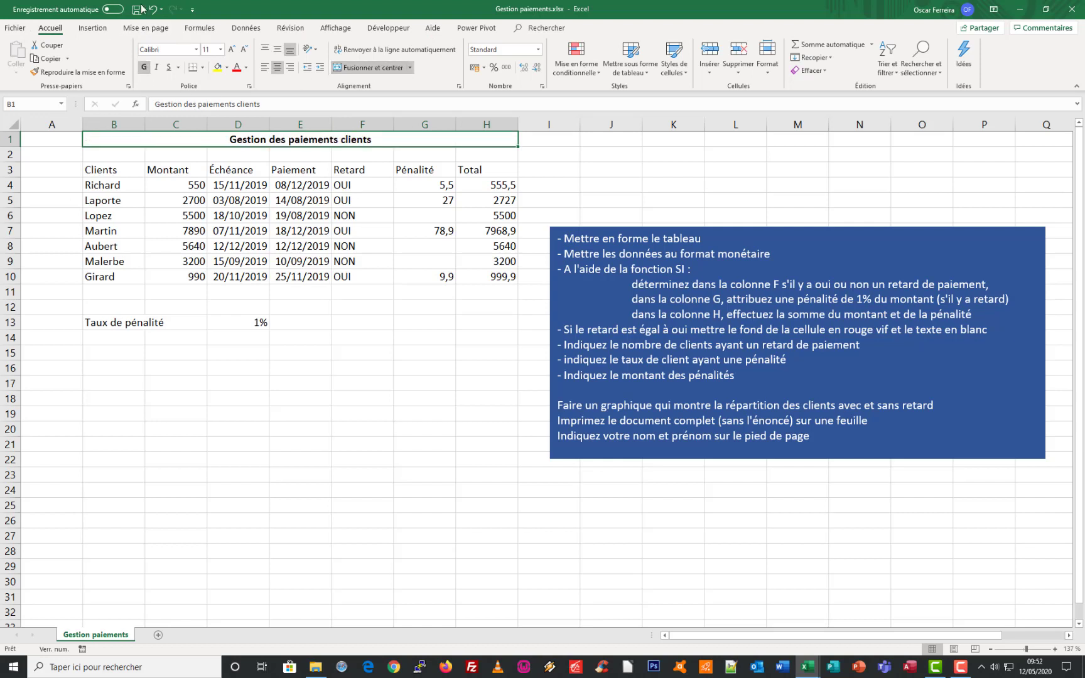
left_click(231, 49)
left_click(230, 49)
left_click(230, 49)
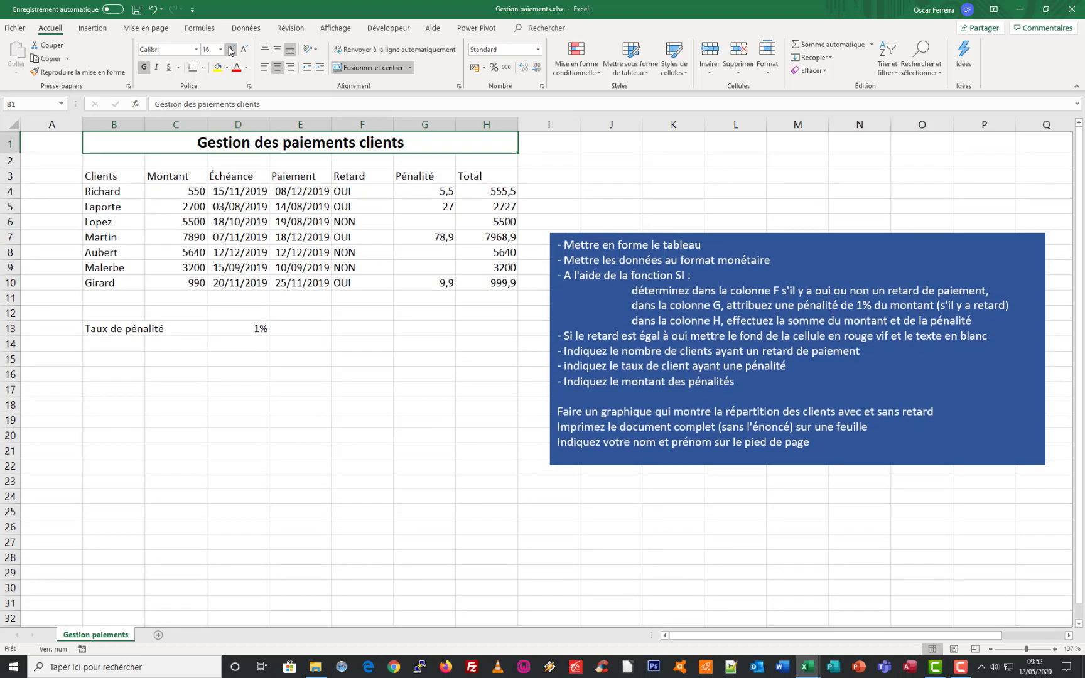
left_click(231, 49)
left_click(230, 49)
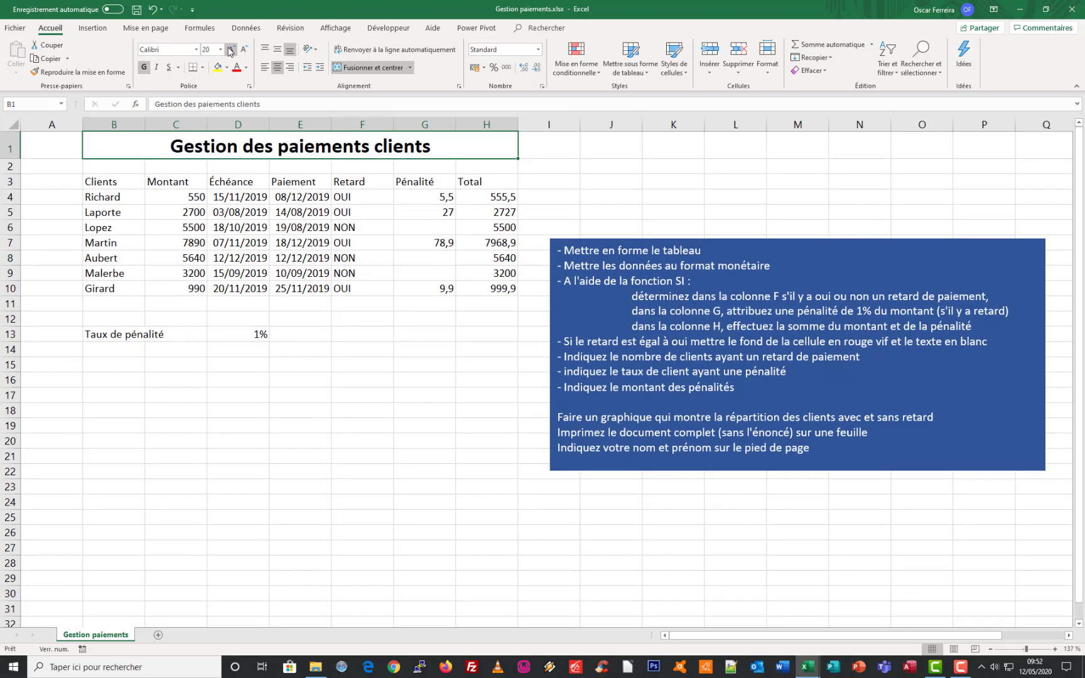
Give the title cell a blue theme fill and white text
left_click(226, 67)
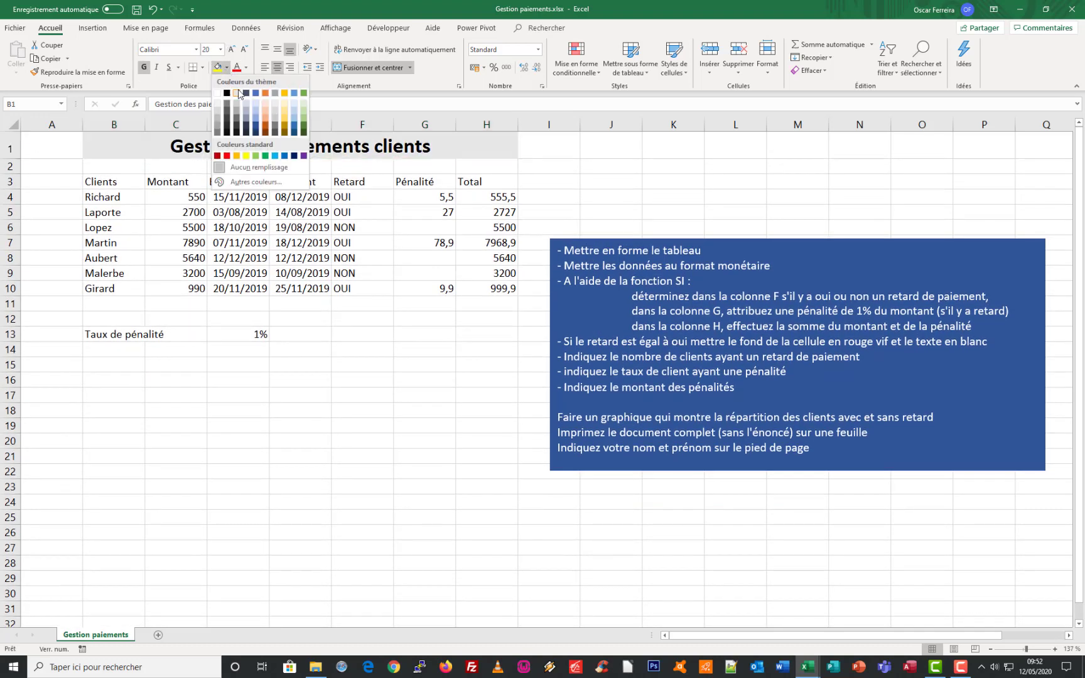
left_click(254, 96)
left_click(245, 68)
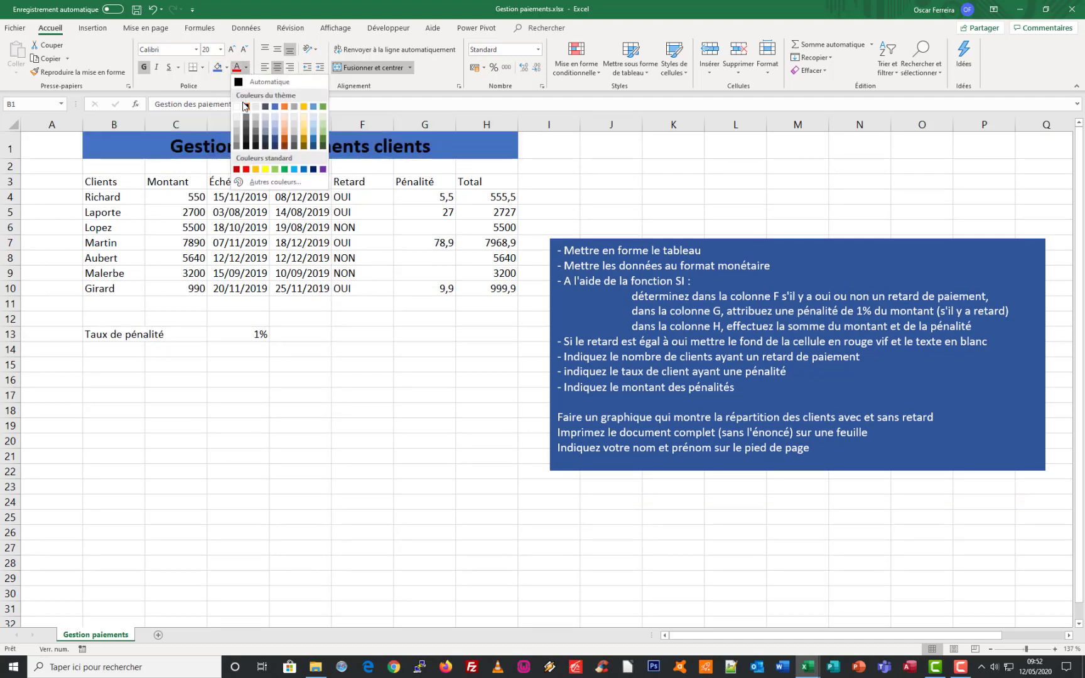
left_click(239, 109)
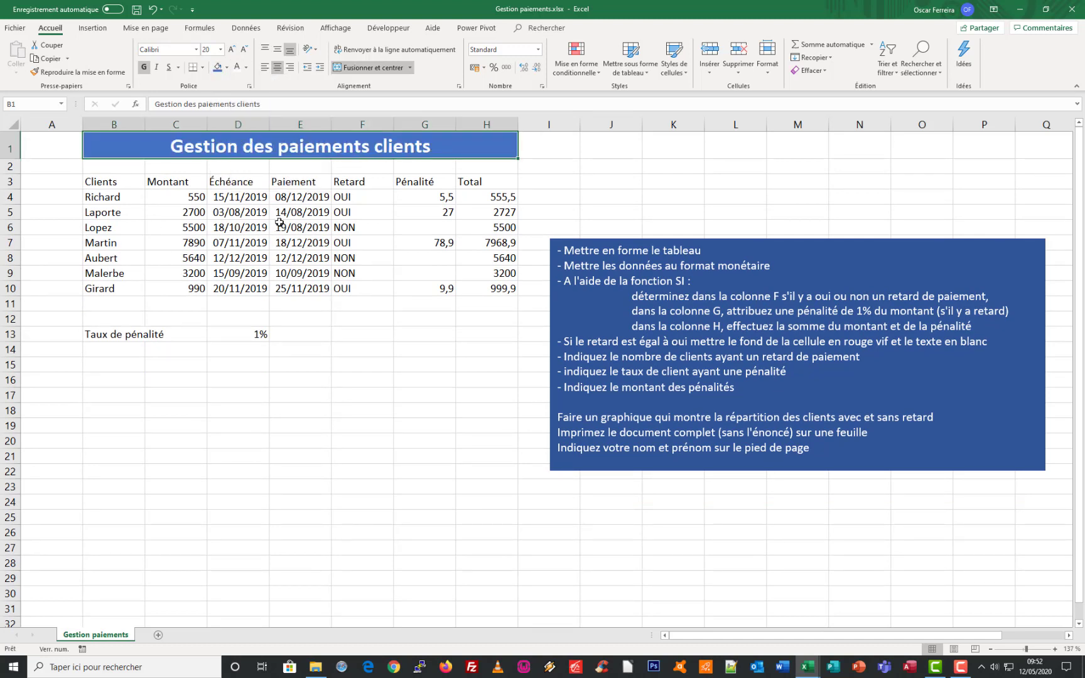
Give the header row B3:H3 a medium-light blue fill, bold text and centred alignment
left_click(133, 186)
left_click_drag(133, 186, 479, 182)
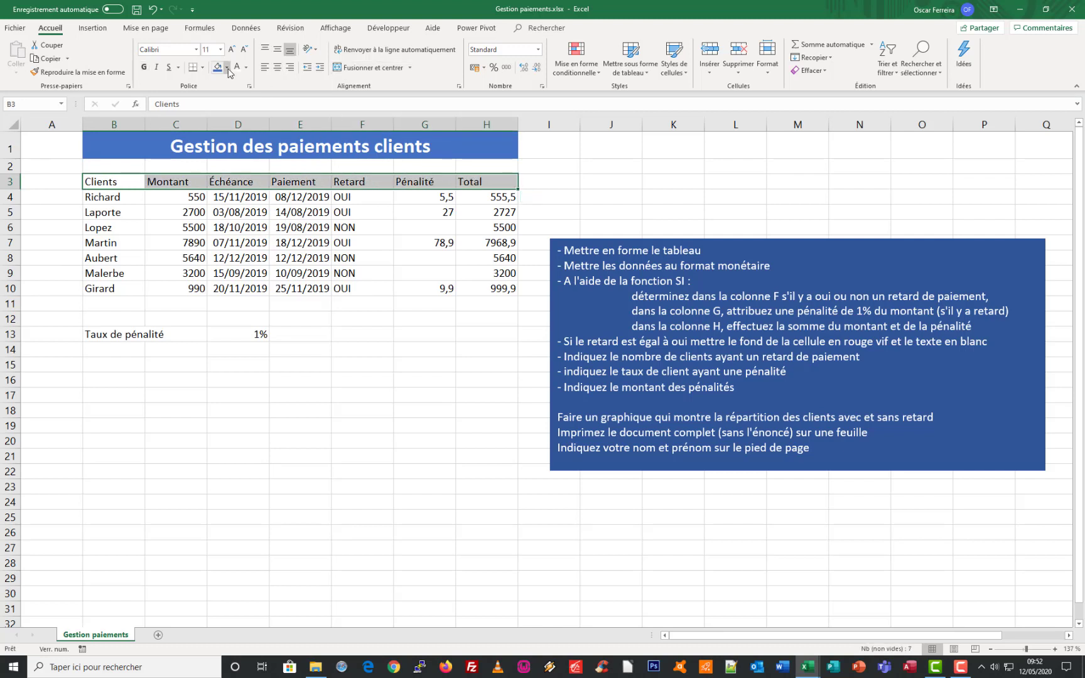
left_click(227, 68)
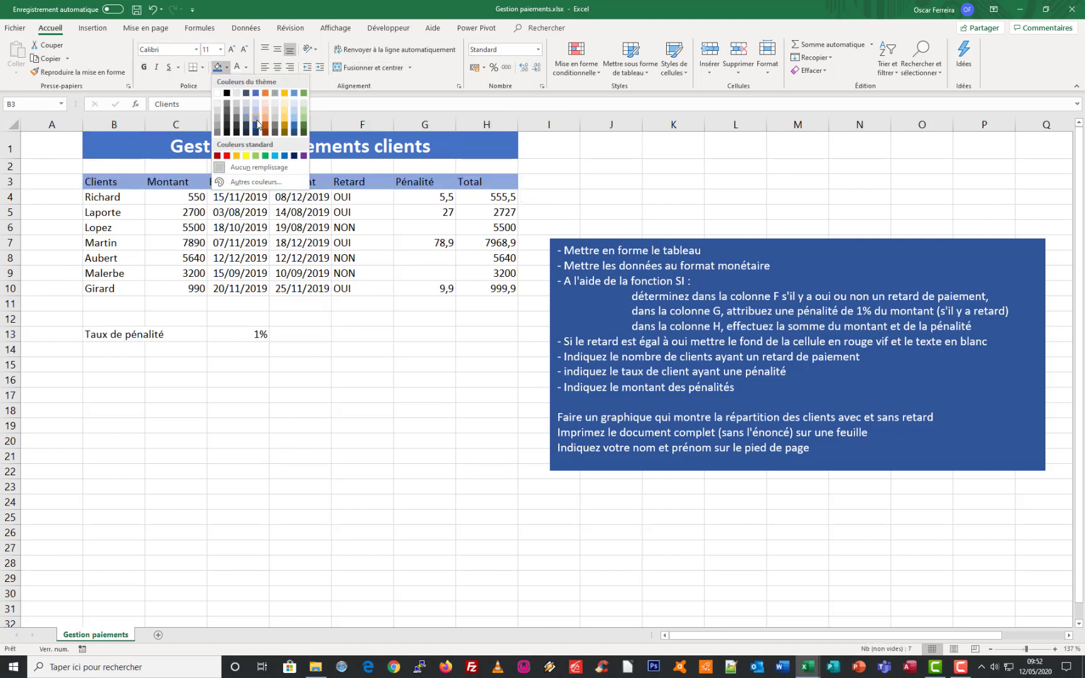
left_click(257, 122)
left_click(146, 69)
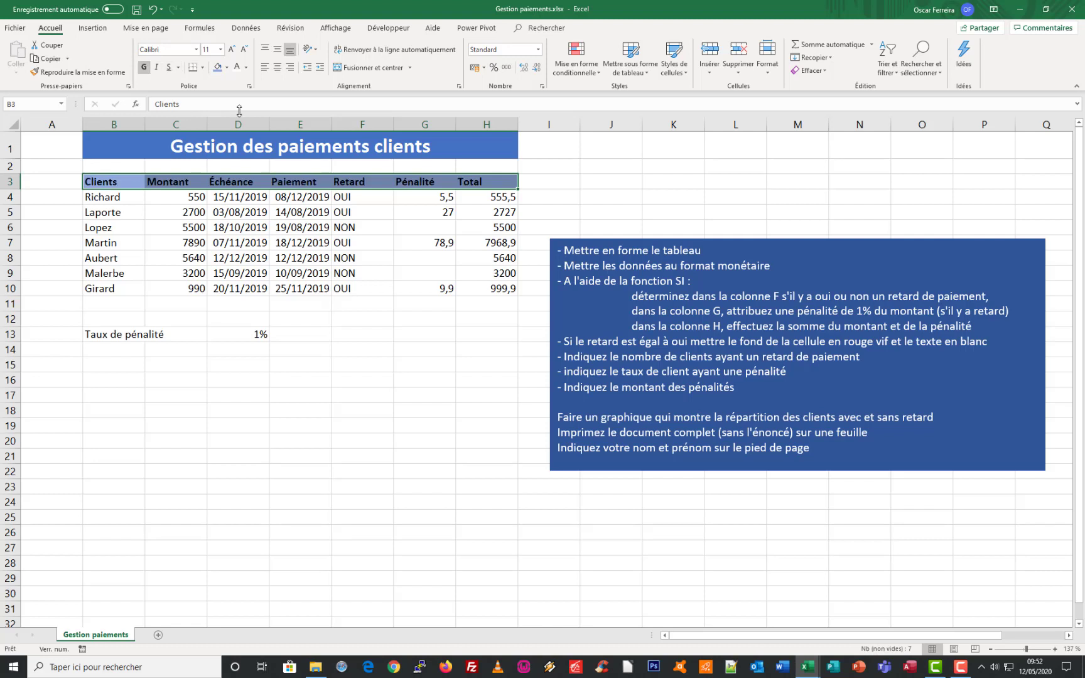
left_click(277, 68)
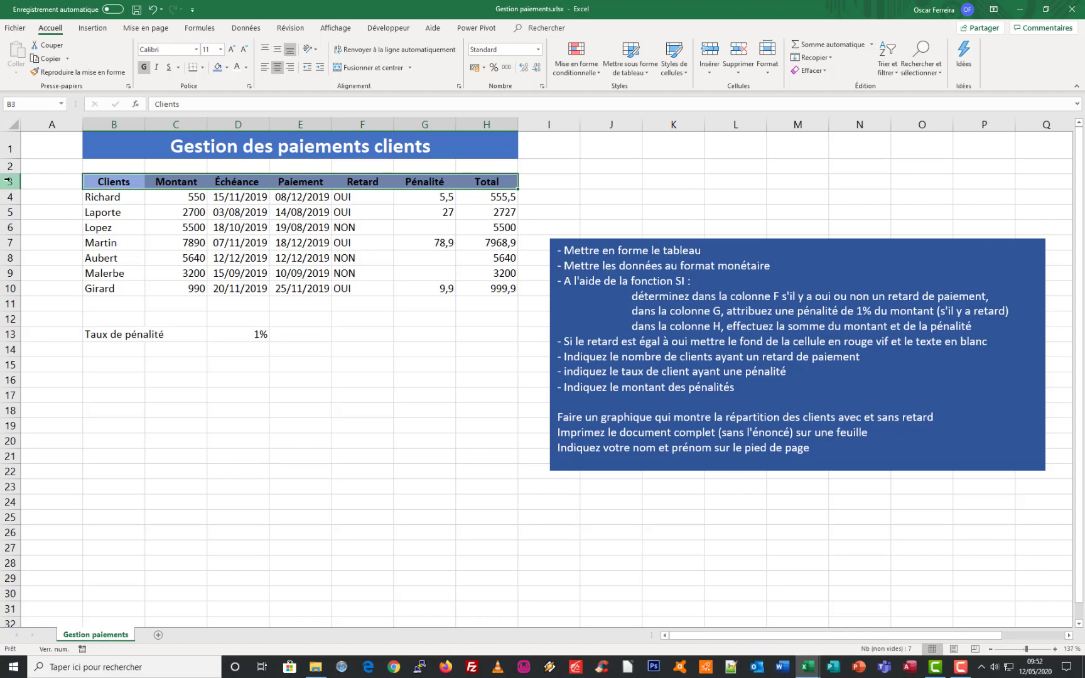
Increase the height of rows 3 to 10 equally and centre their contents vertically
mouse_move(5, 181)
left_mouse_down()
mouse_move(5, 288)
mouse_move(14, 200)
left_mouse_up()
left_click_drag(13, 198, 14, 198)
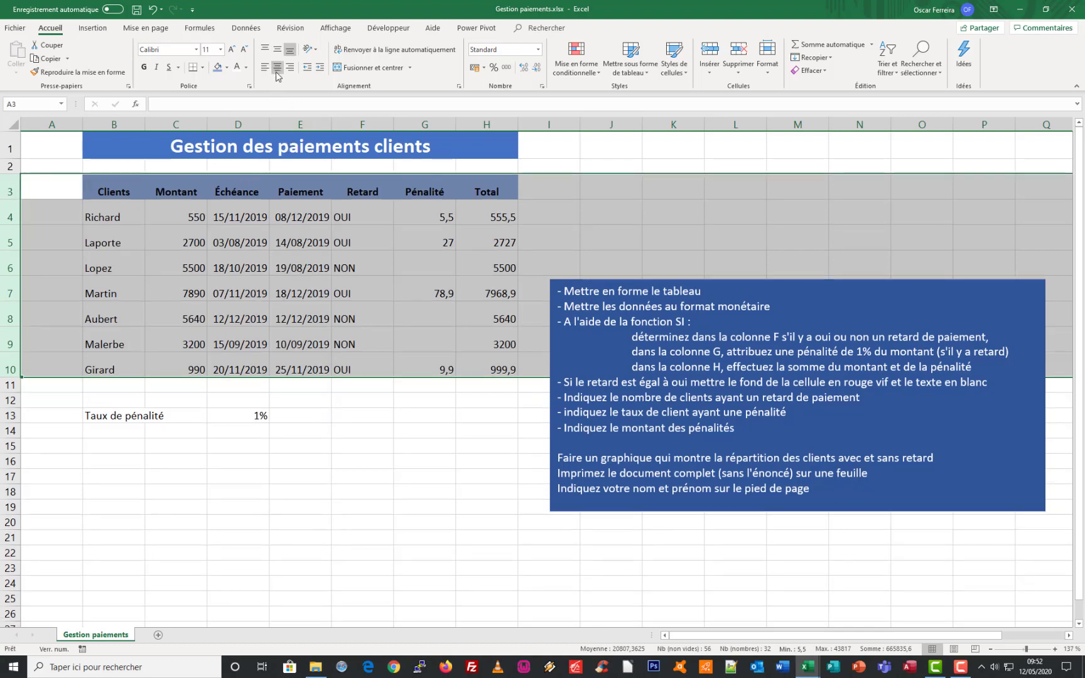
left_click(277, 51)
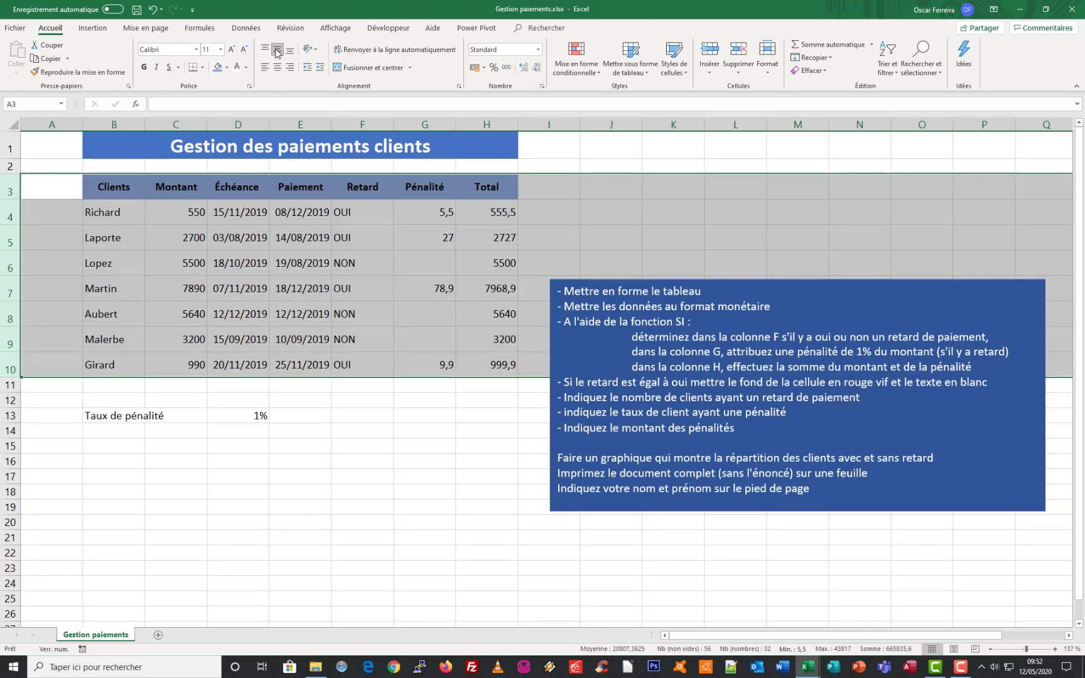
left_click(422, 238)
Give the client names in B4:B10 a pale blue theme fill and bold text
left_click_drag(123, 207, 115, 363)
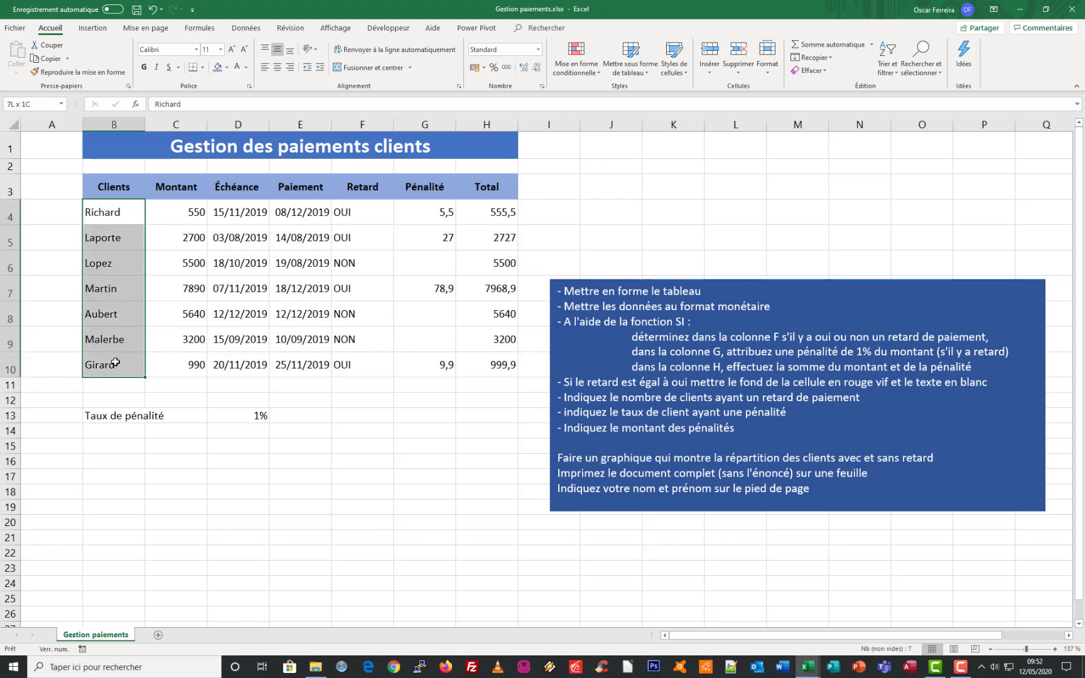
left_click(227, 67)
left_click(255, 106)
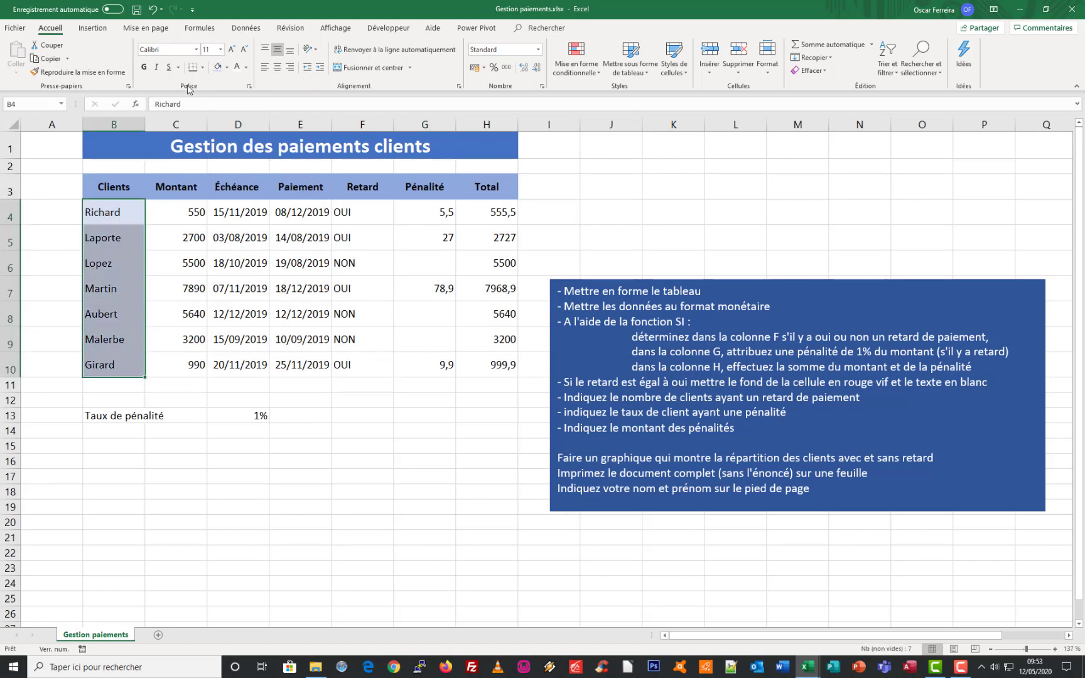
left_click(144, 68)
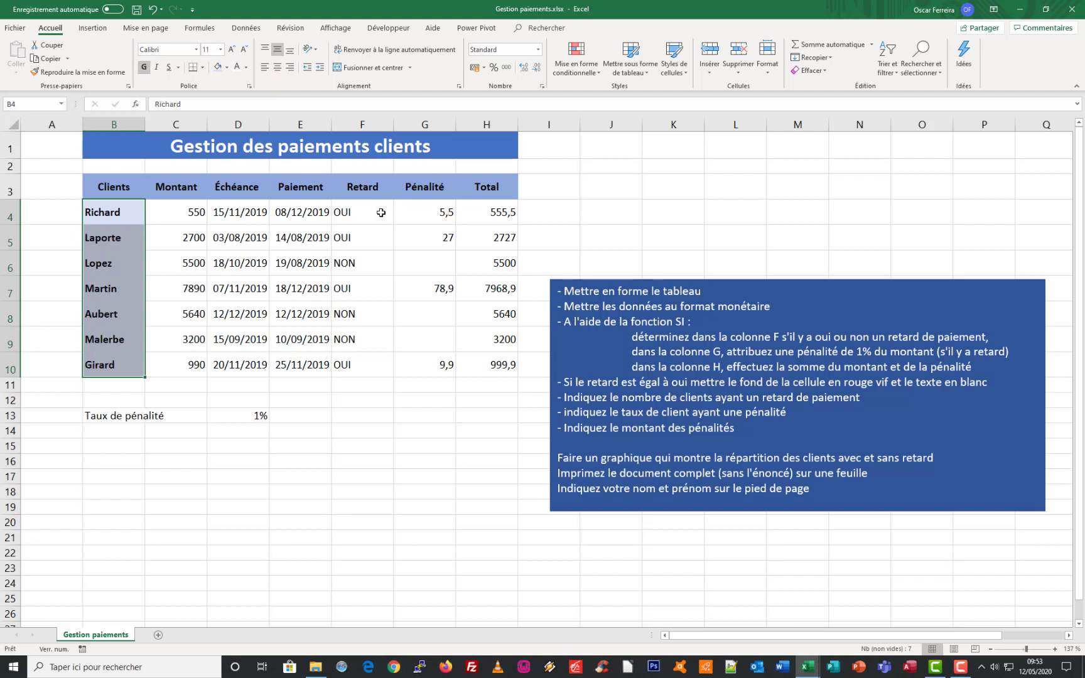
Apply the same pale blue fill and bold text to the Pénalité and Total values in G4:H10
left_click_drag(416, 210, 512, 370)
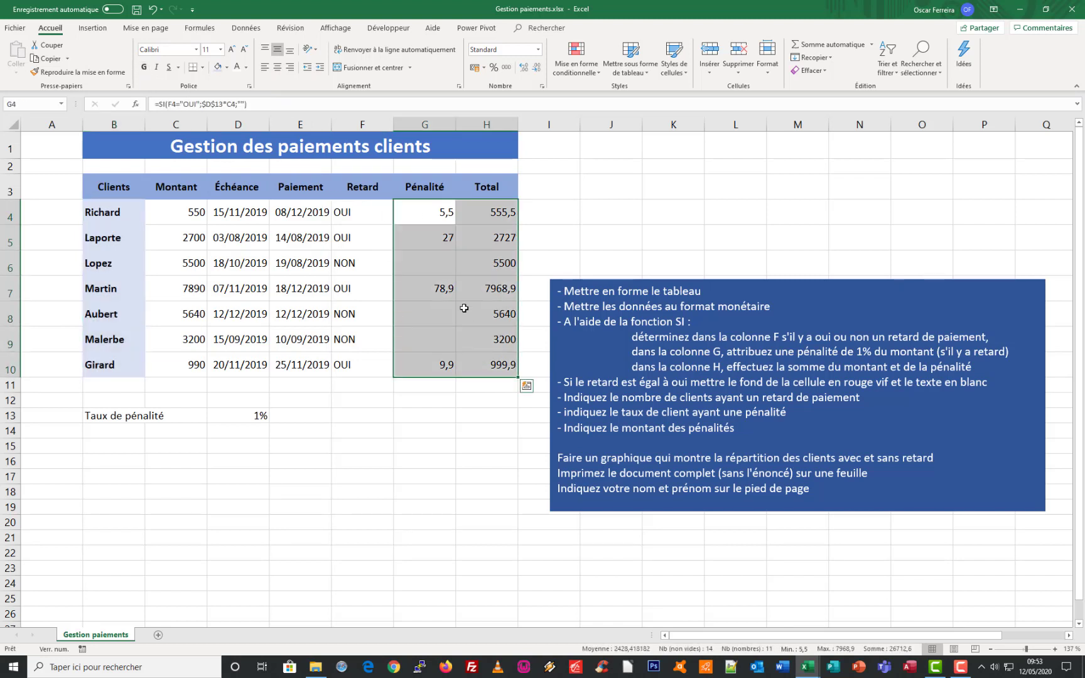
left_click(222, 71)
left_click(146, 67)
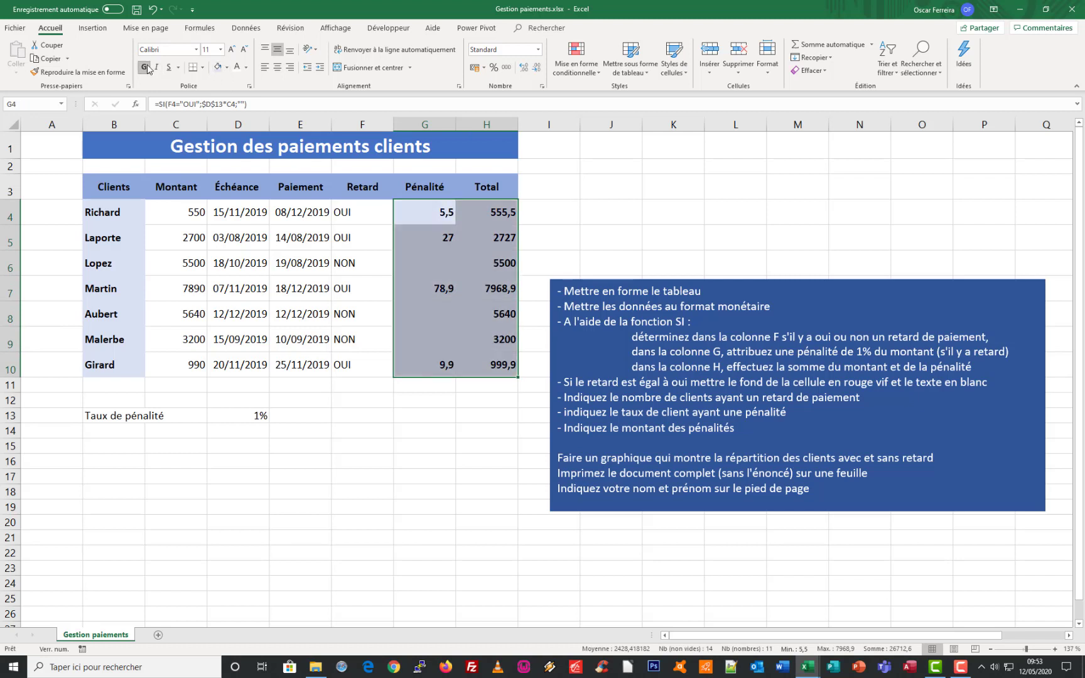
Add an outline border and inner horizontal borders to the whole table B3:H10
left_click(104, 187)
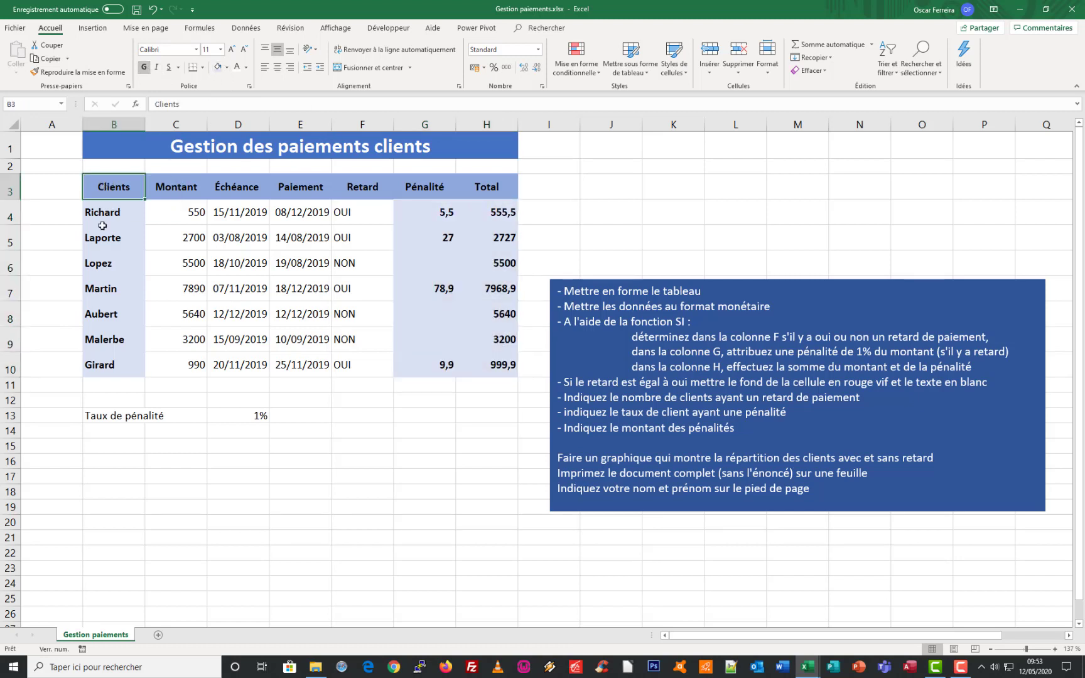
left_click_drag(102, 225, 468, 359)
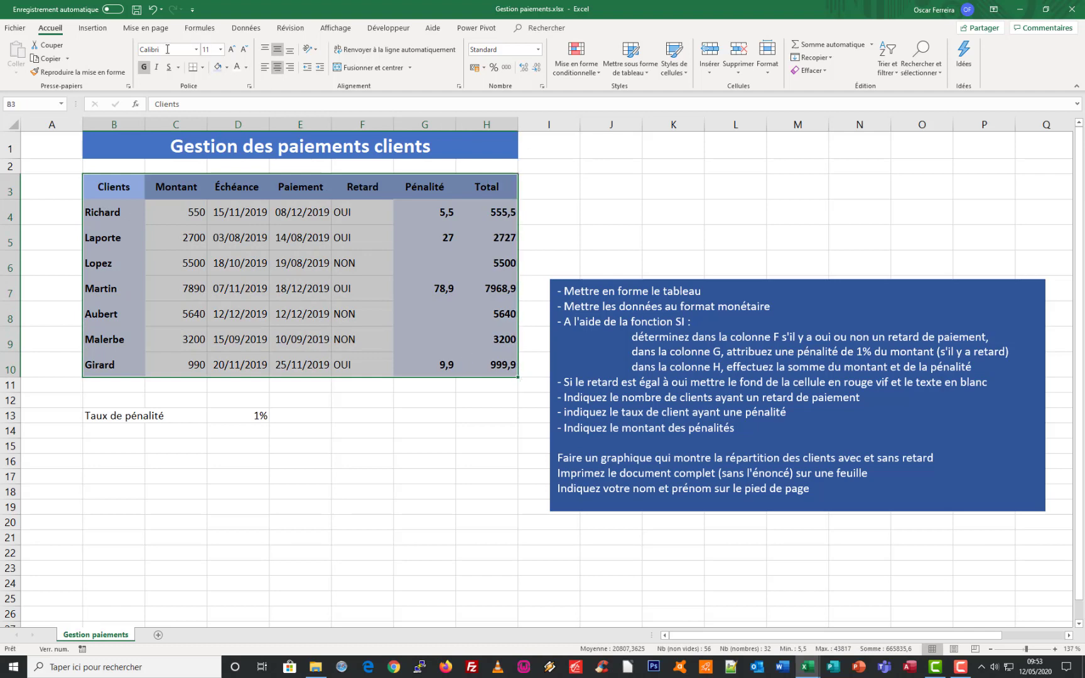
left_click(202, 67)
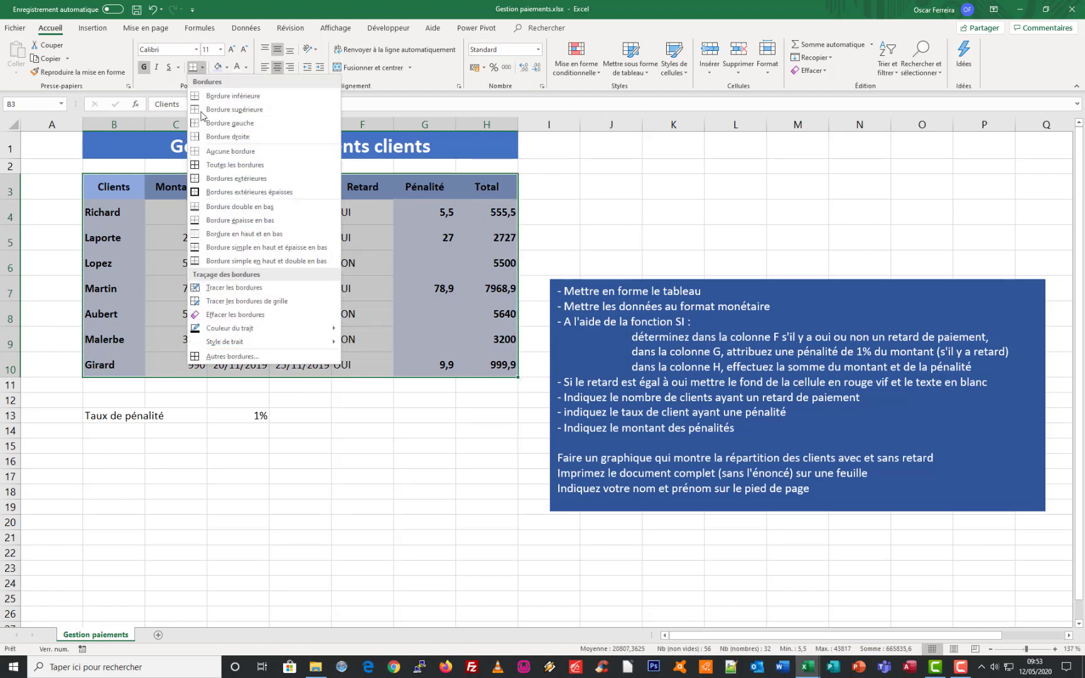
left_click(237, 358)
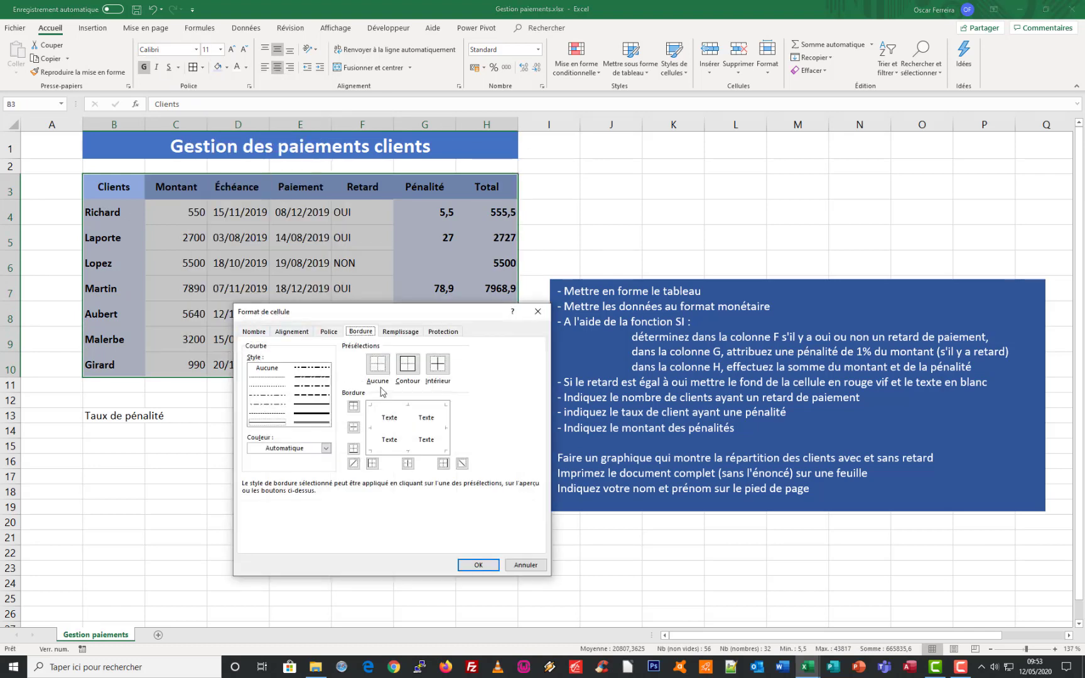
left_click(407, 380)
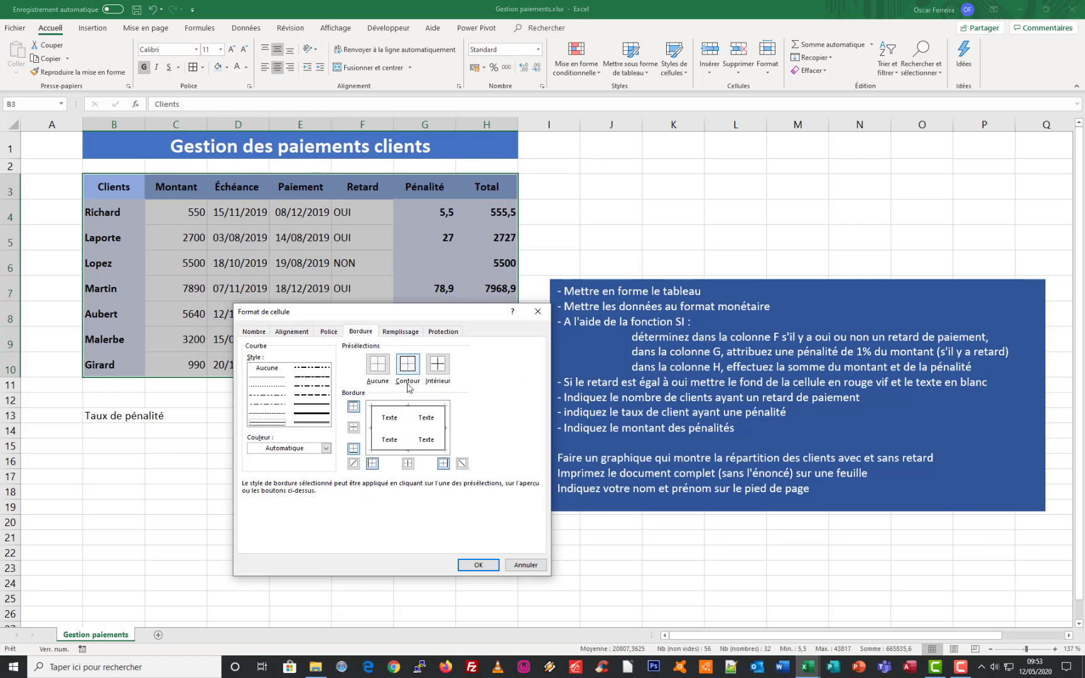
left_click(399, 428)
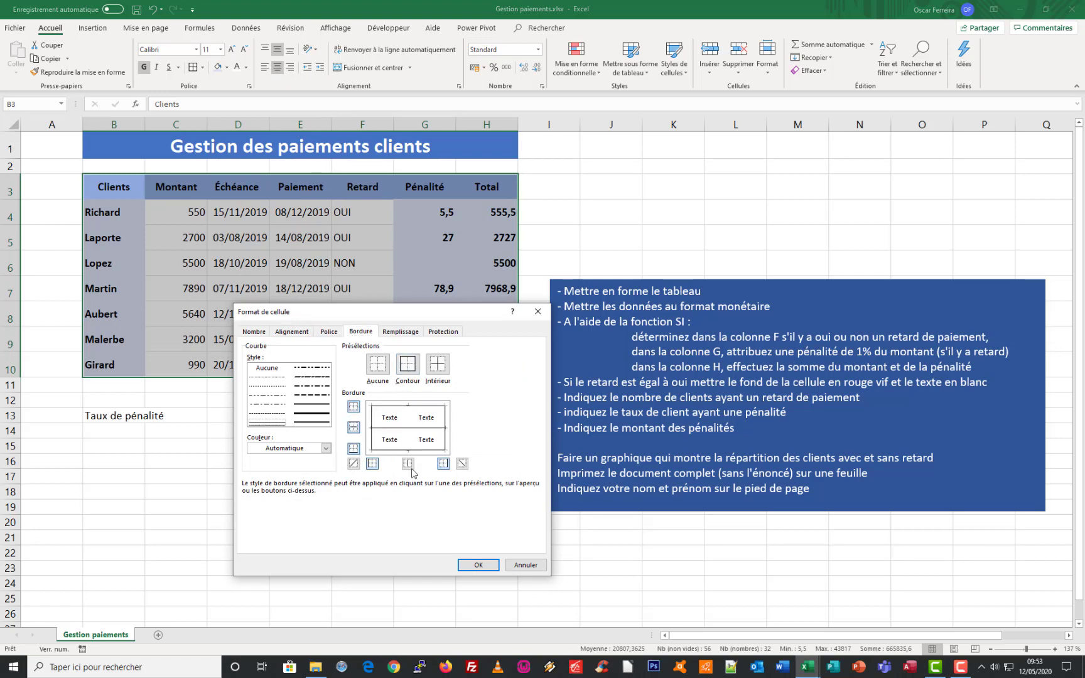
left_click(479, 565)
left_click(425, 263)
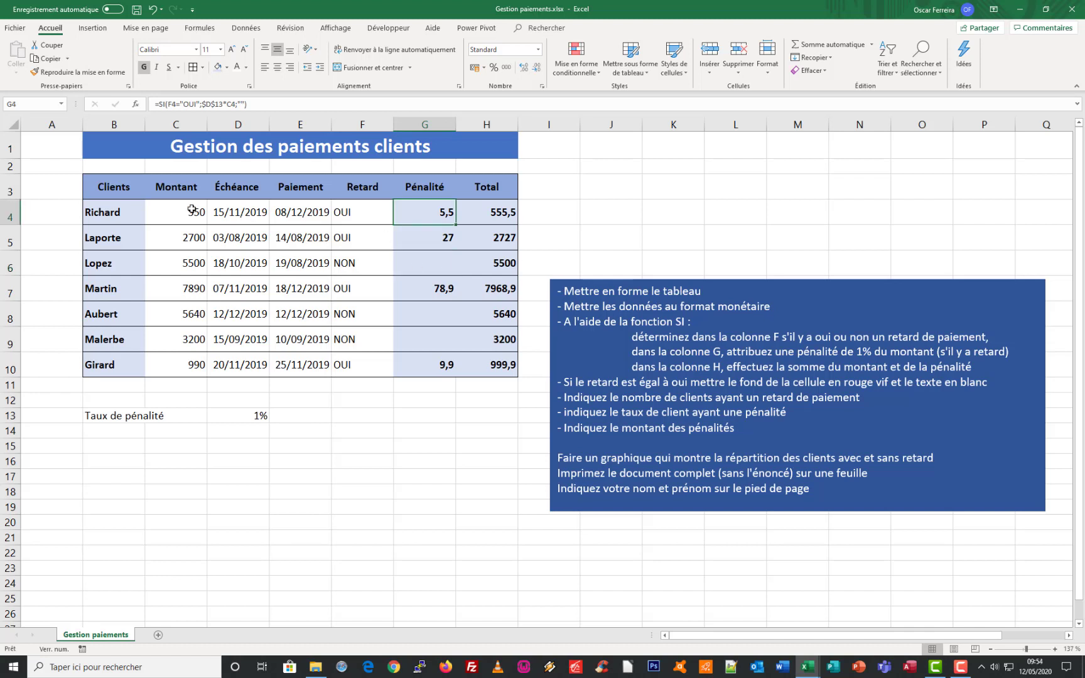
Format the amounts in C4:C10 and G4:H10 as euro currency with two decimals
left_click_drag(191, 211, 164, 366)
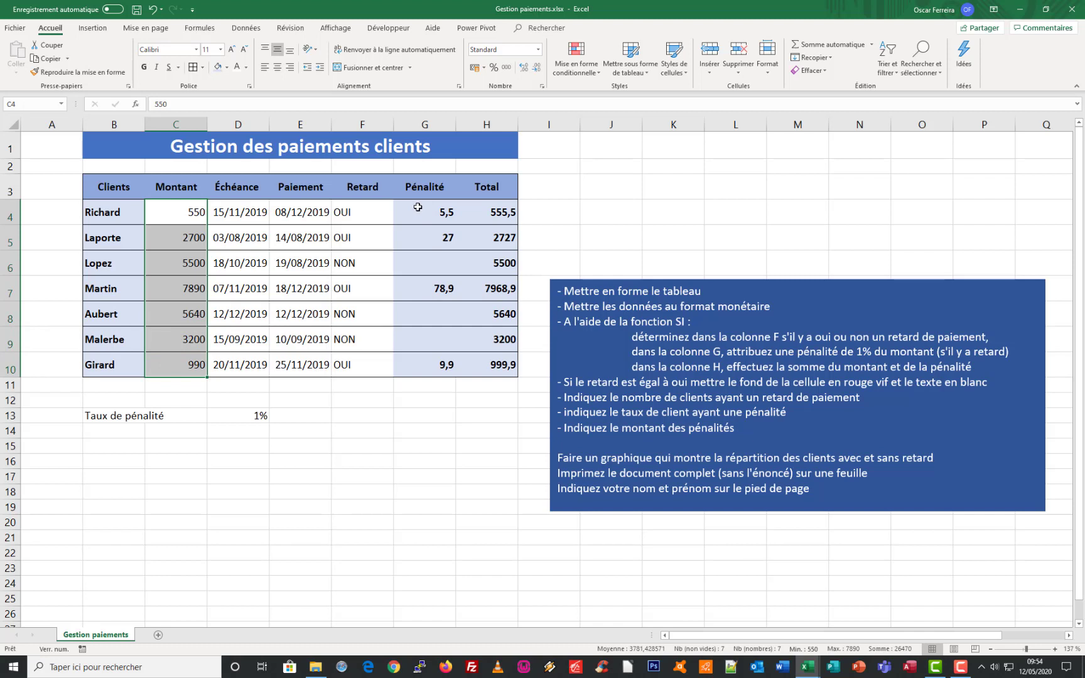
left_click_drag(418, 207, 486, 368)
left_click(485, 68)
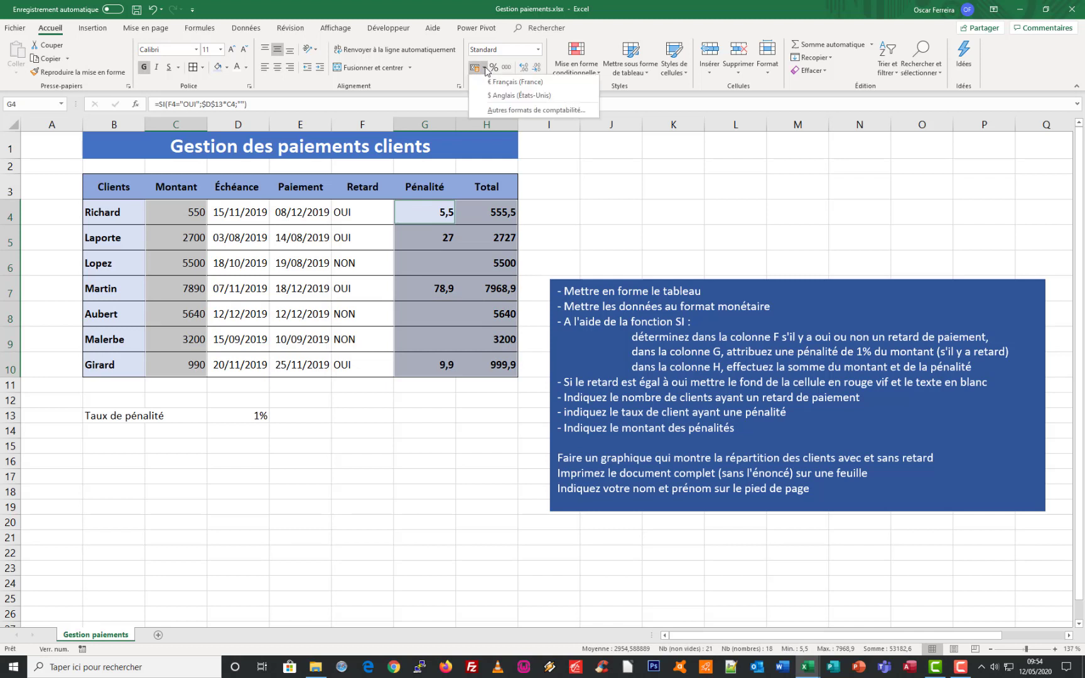
left_click(538, 50)
left_click(527, 123)
left_click(552, 238)
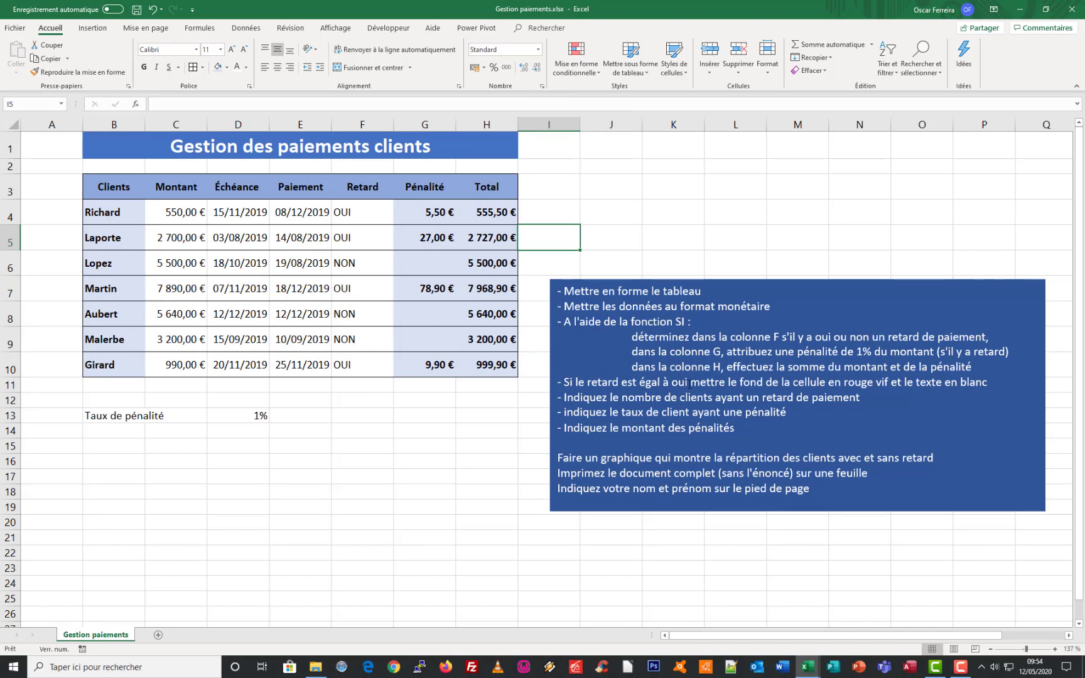
Create an equal-to conditional formatting rule on the Retard cells F4:F10 for the value OUI
left_click_drag(360, 207, 359, 355)
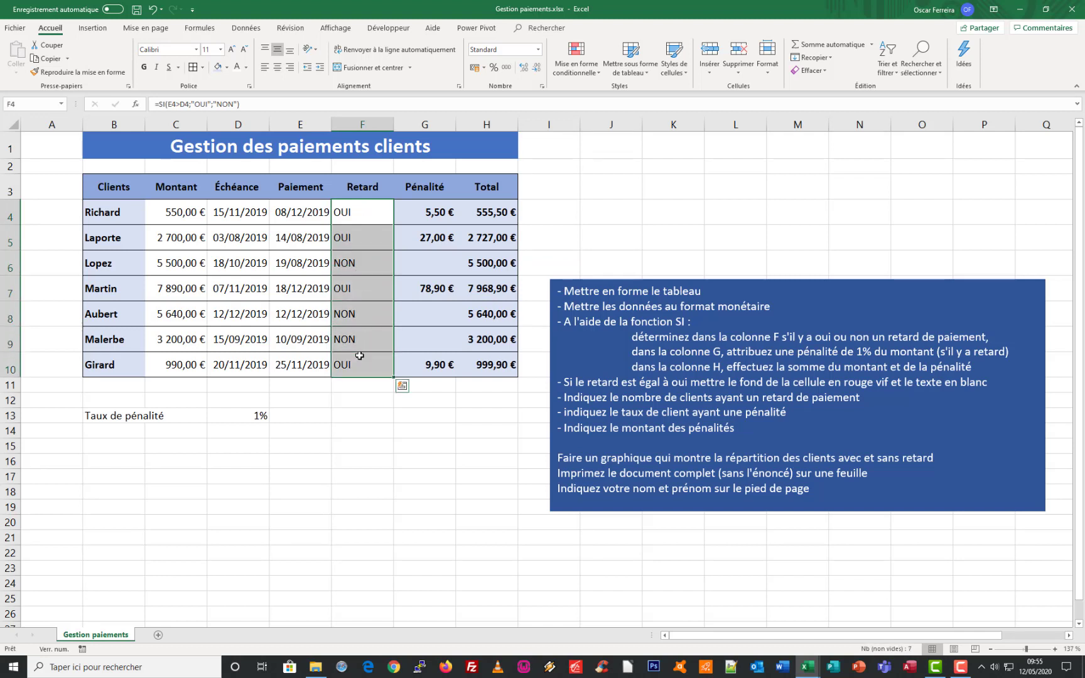
left_click(590, 74)
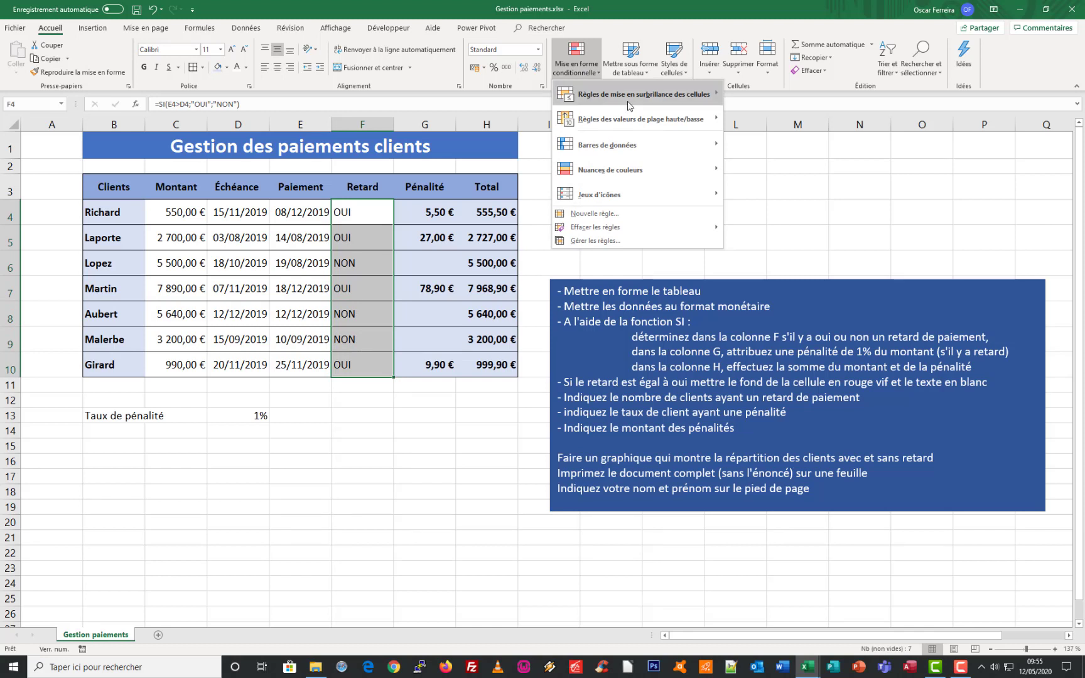
mouse_move(632, 100)
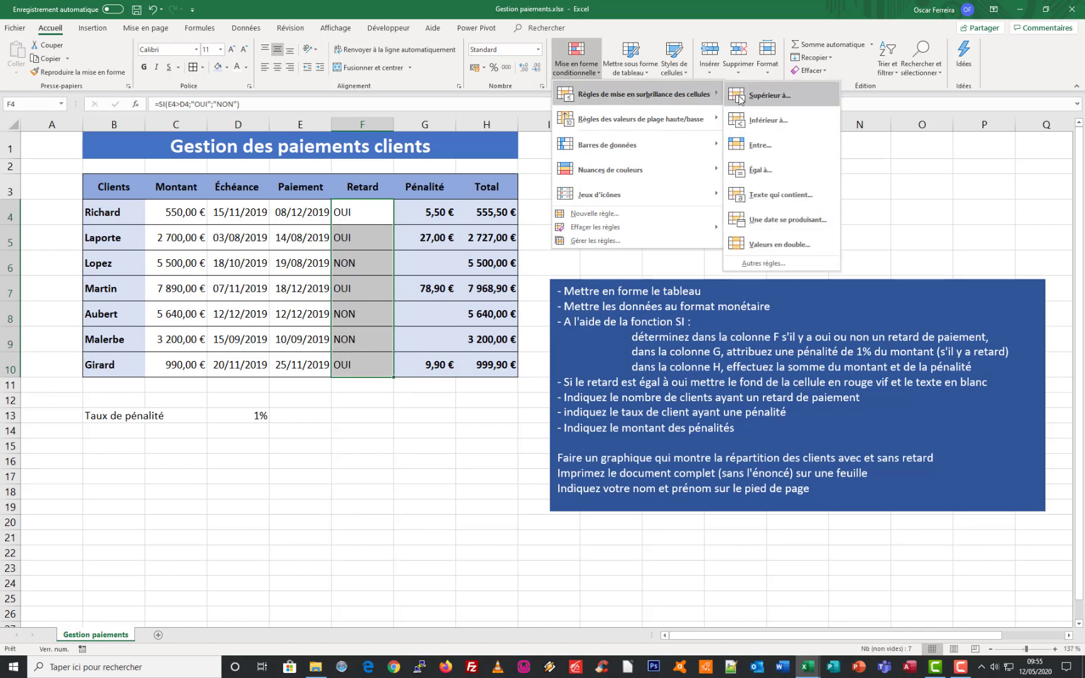
left_click(759, 171)
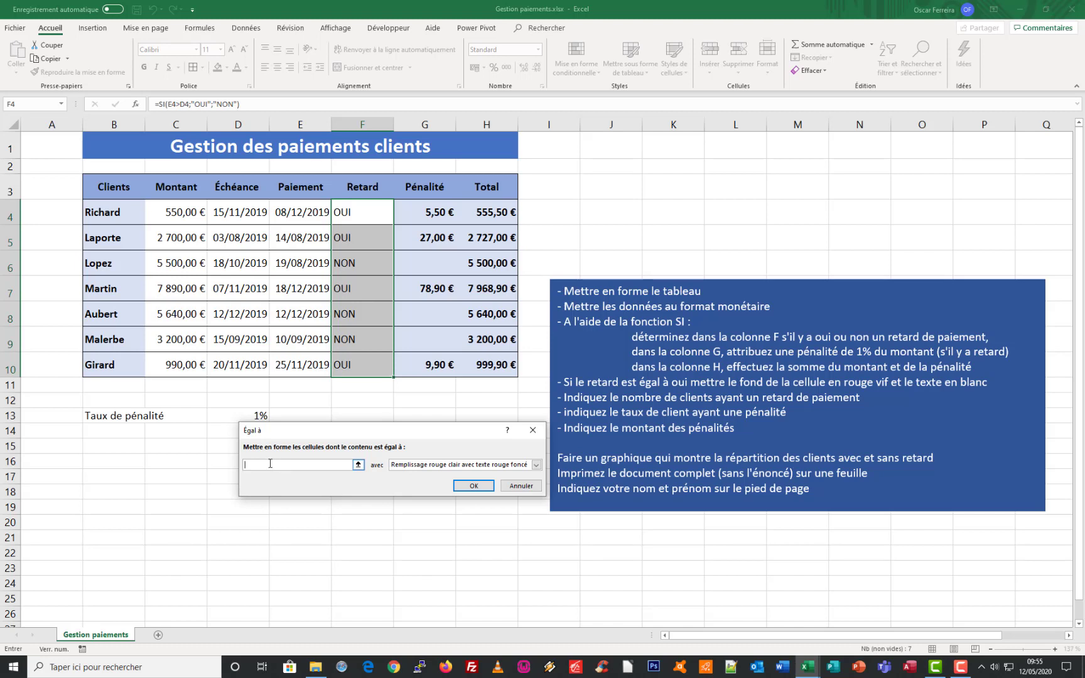
type("OUI")
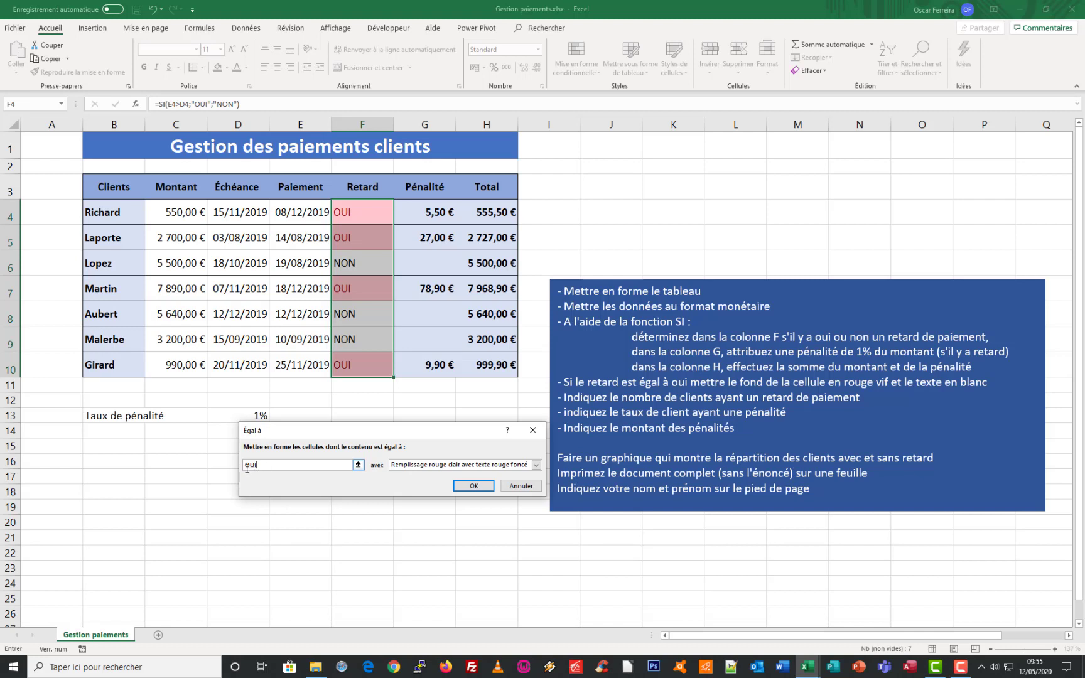
Give the OUI rule a custom format with bright red fill and white bold text, and apply it
left_click(536, 465)
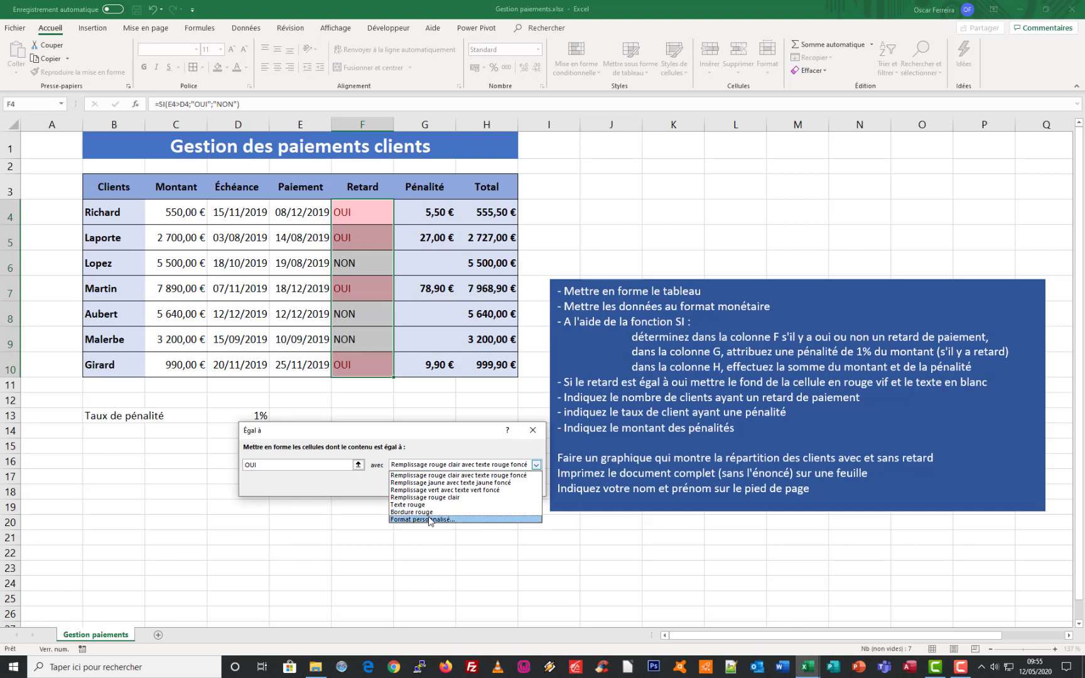
left_click(430, 520)
left_click(359, 321)
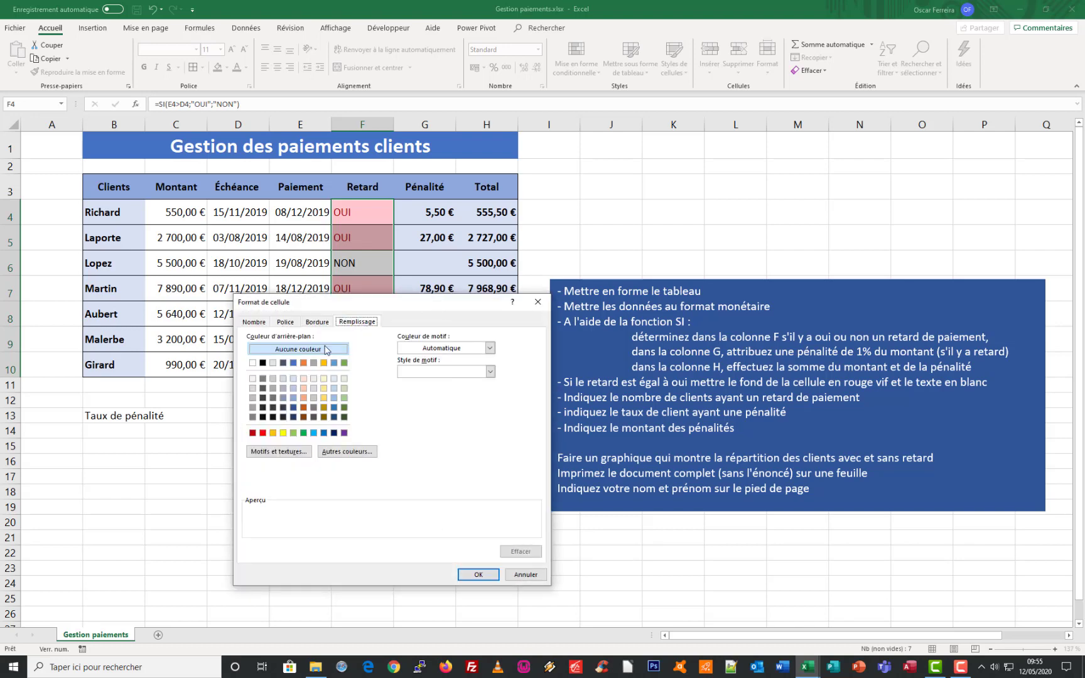
left_click(262, 432)
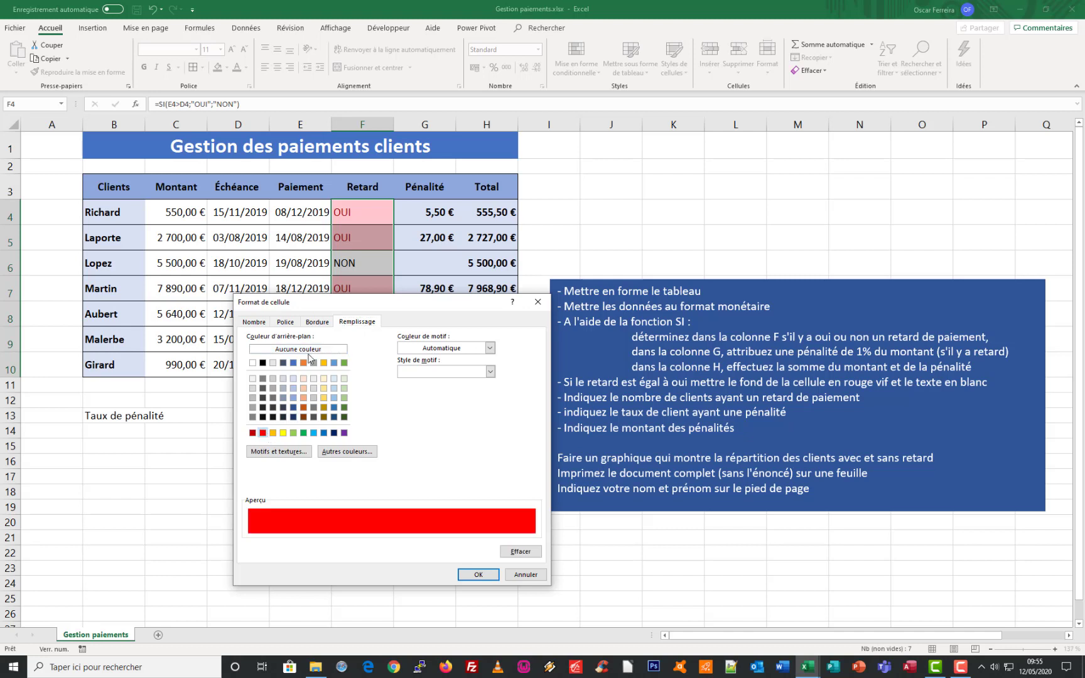
left_click(288, 322)
left_click(475, 416)
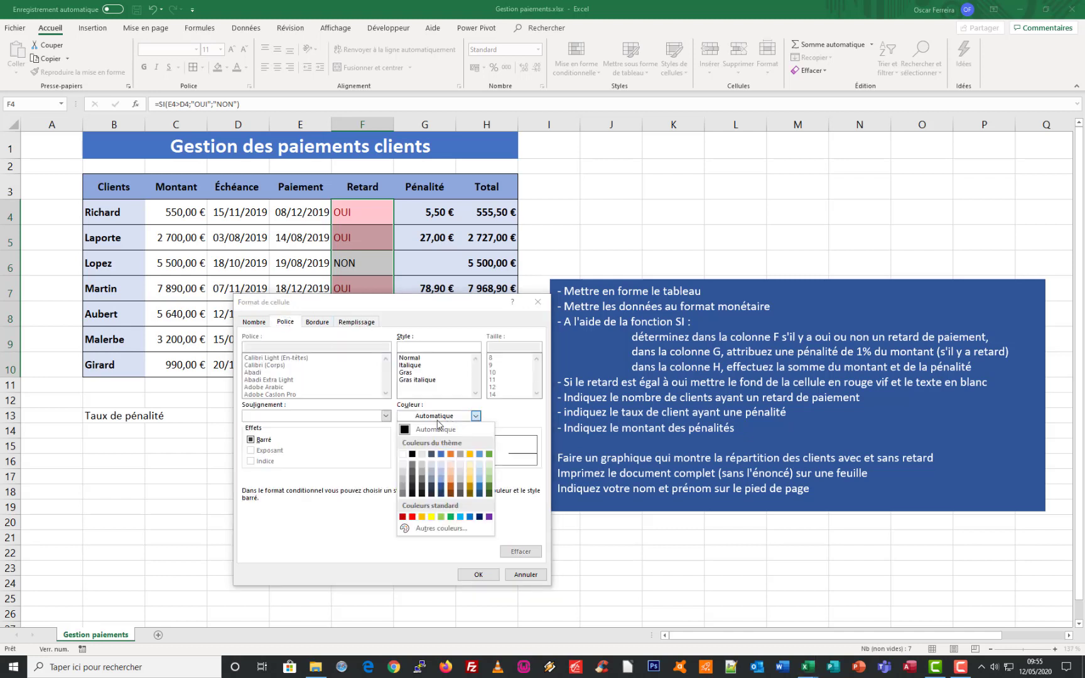
left_click(402, 454)
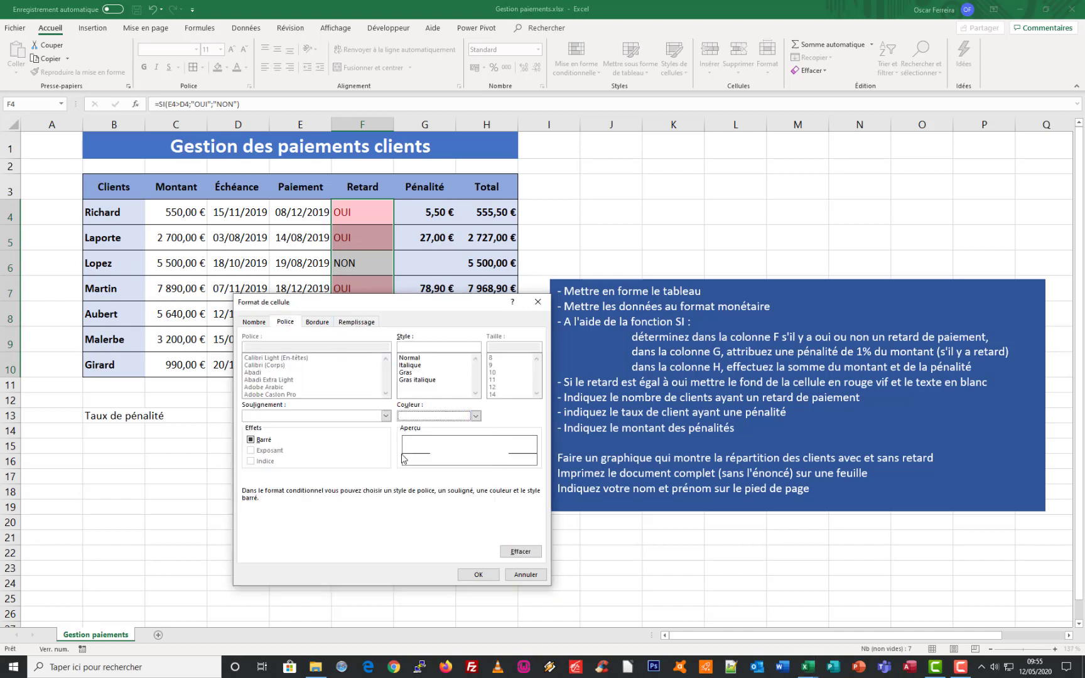
left_click(405, 373)
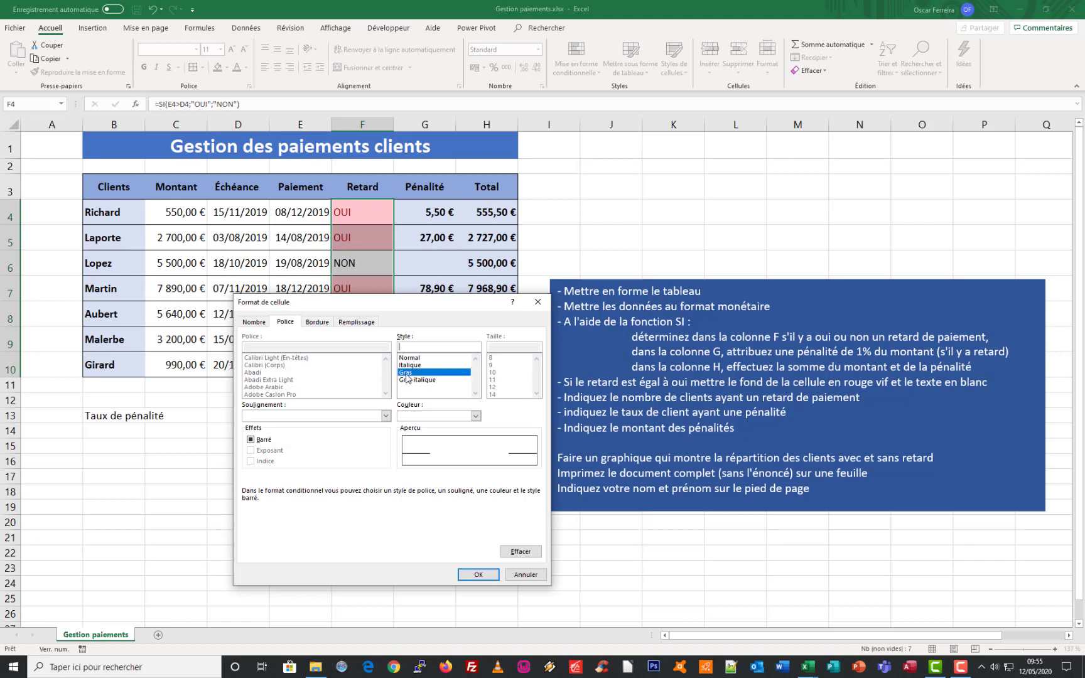
left_click(477, 574)
left_click(473, 485)
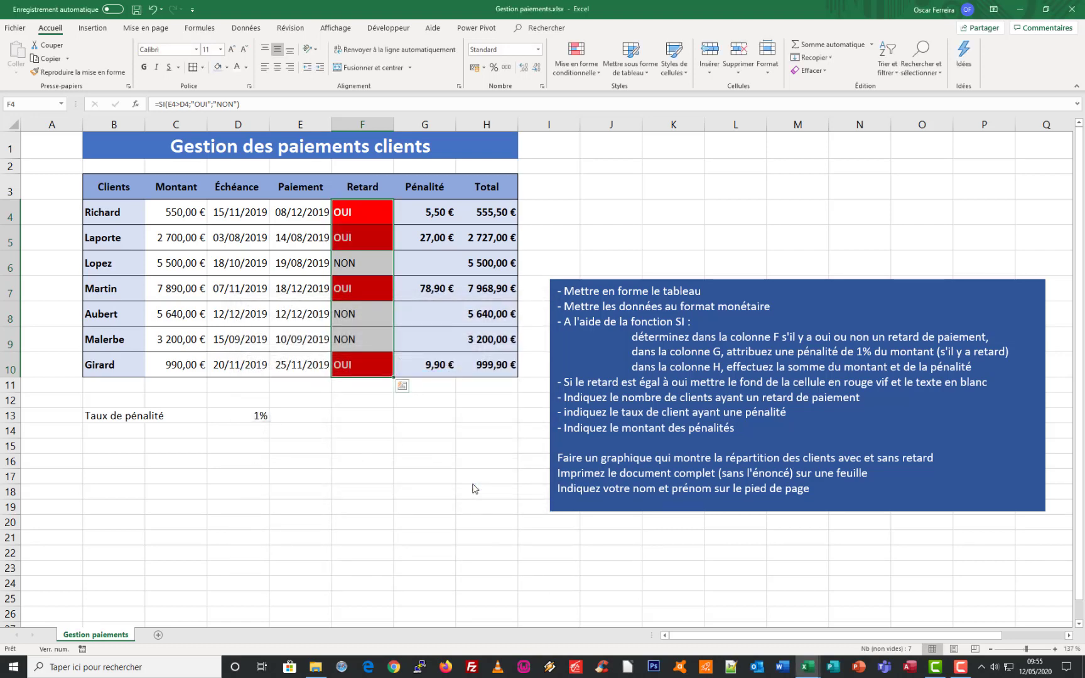
Centre the Retard values in F4:F10 horizontally
left_click(279, 67)
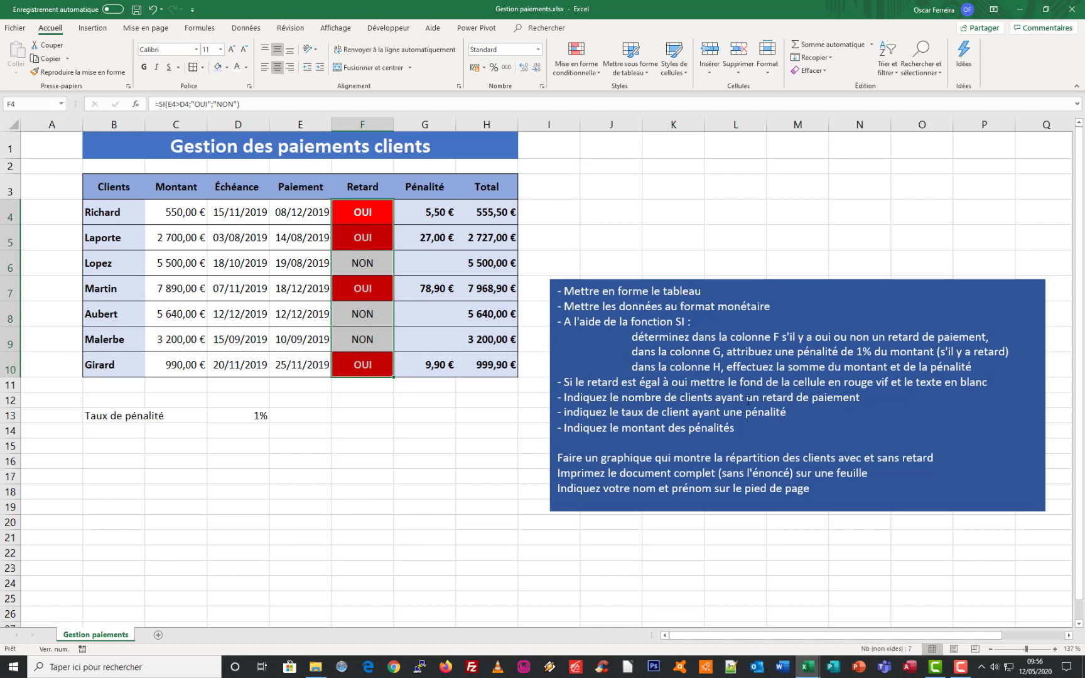
Move the instruction text box down so that it starts at about row 11, freeing the cells beside the table
left_click(822, 280)
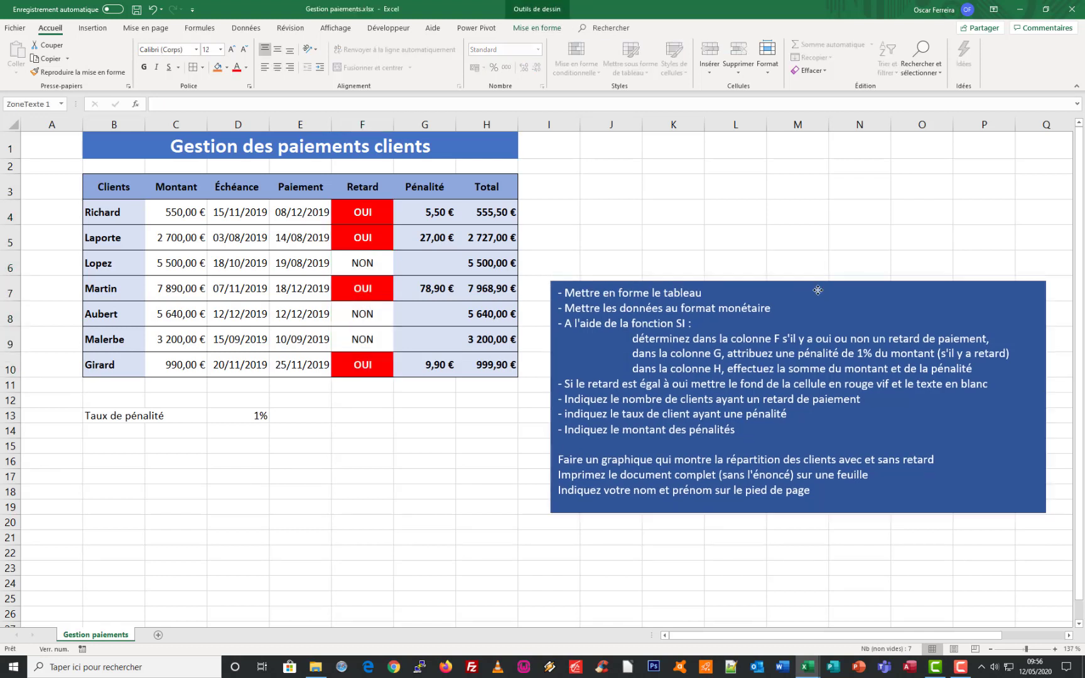
left_click_drag(817, 290, 814, 393)
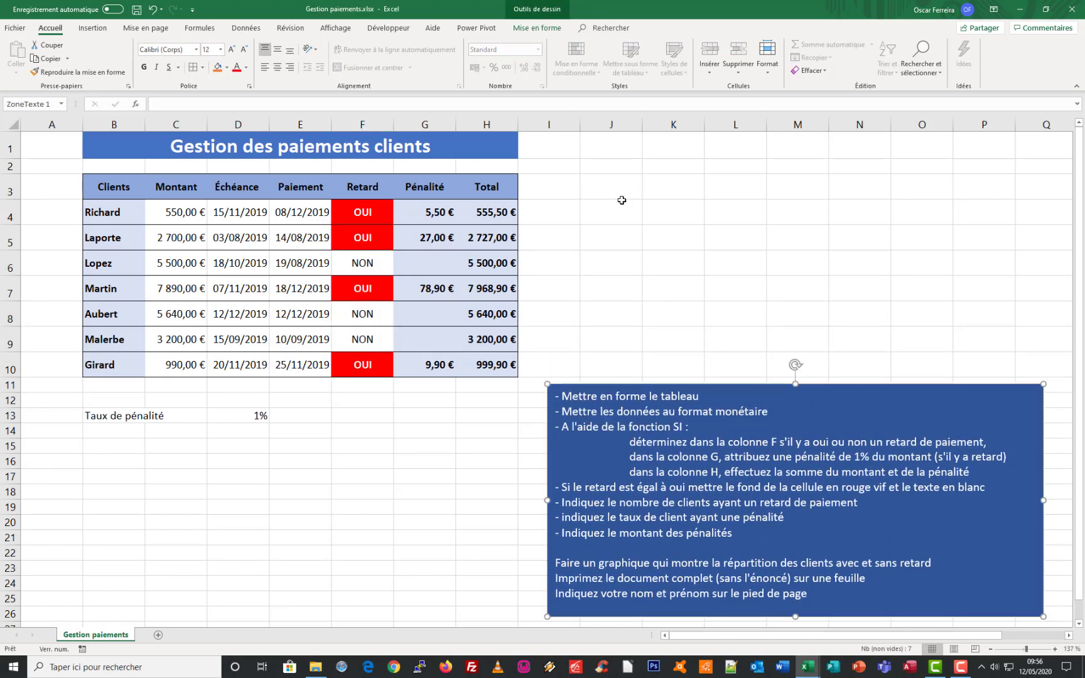
key("Escape")
Move the penalty rate label and its value from B13:D13 to J3:L3 and check the formula reference in G4
left_click(95, 415)
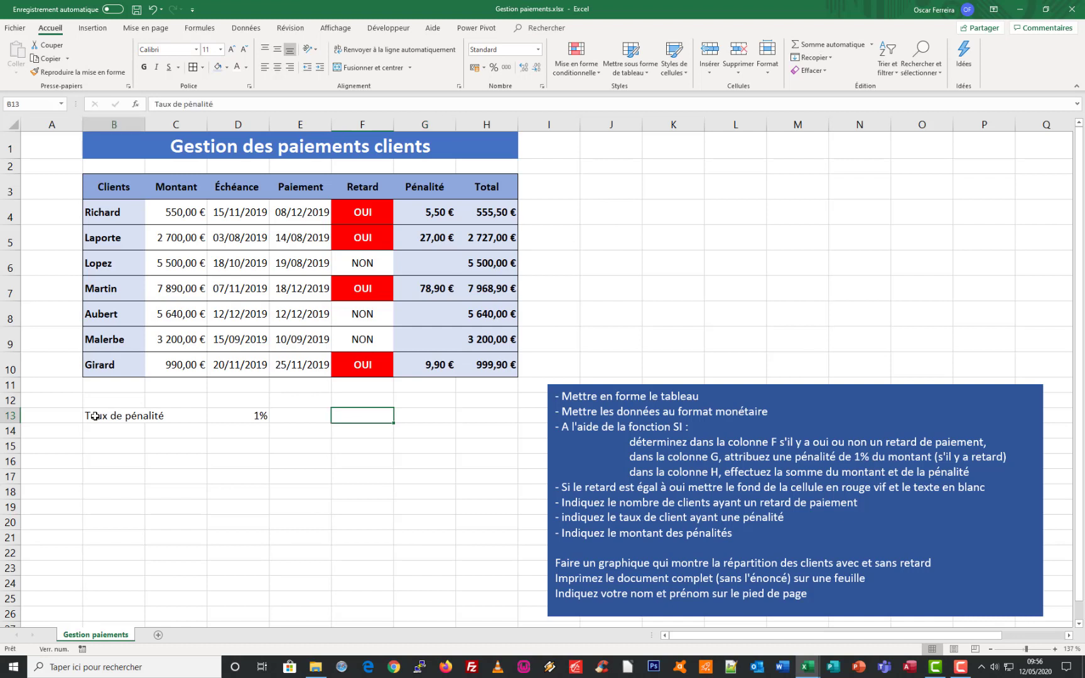
left_click_drag(95, 415, 232, 419)
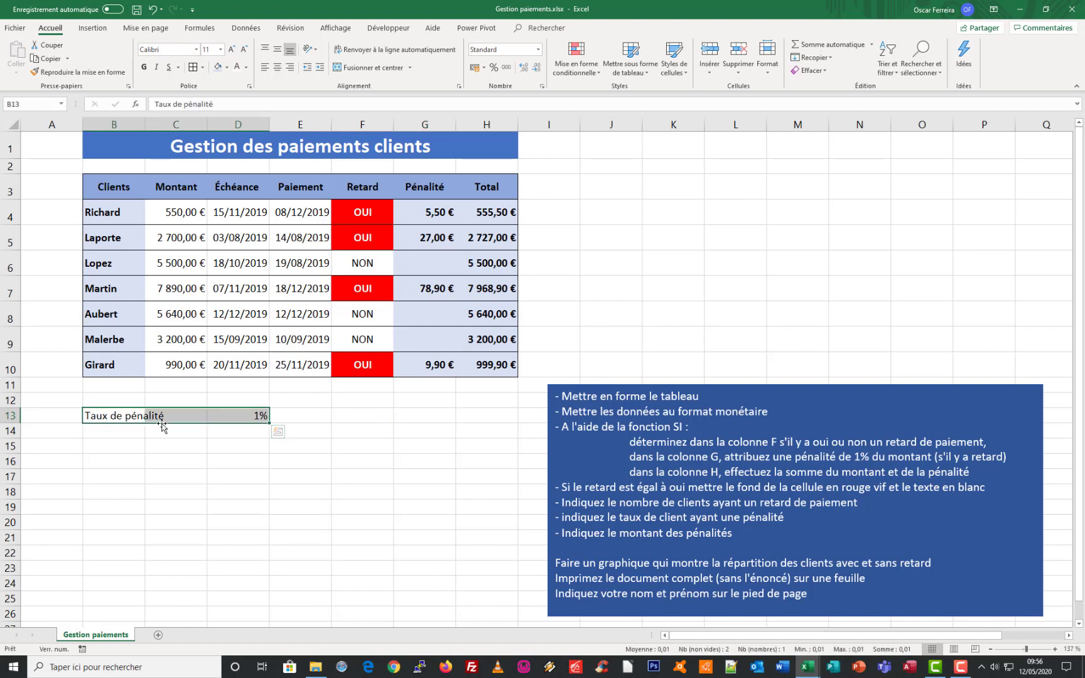
left_click_drag(162, 426, 671, 191)
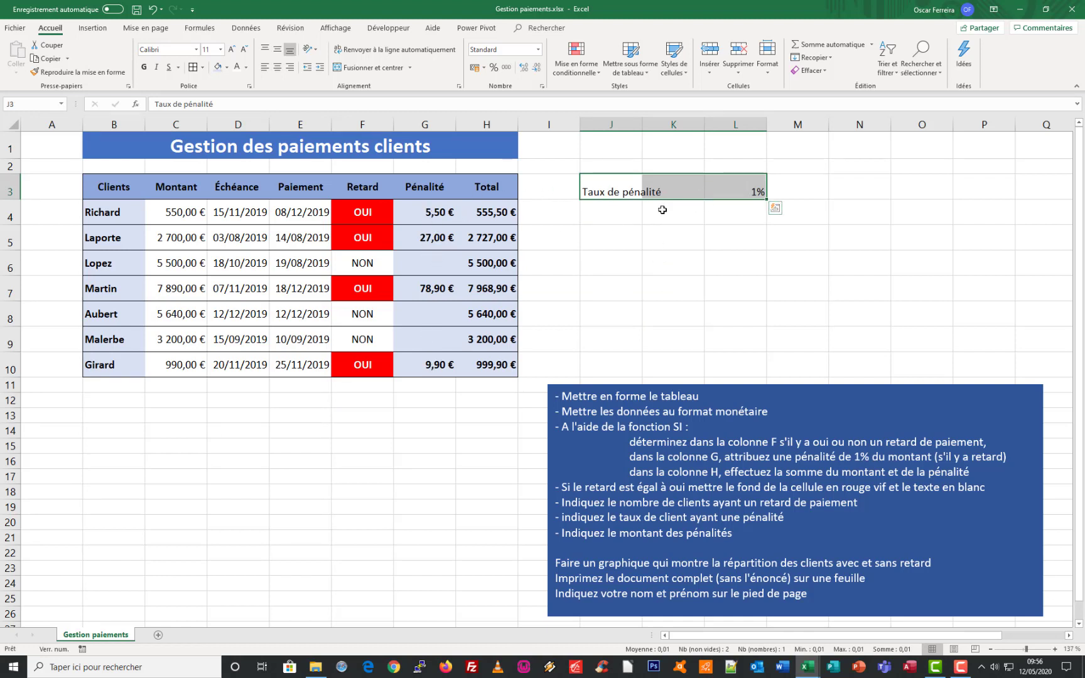
left_click(752, 190)
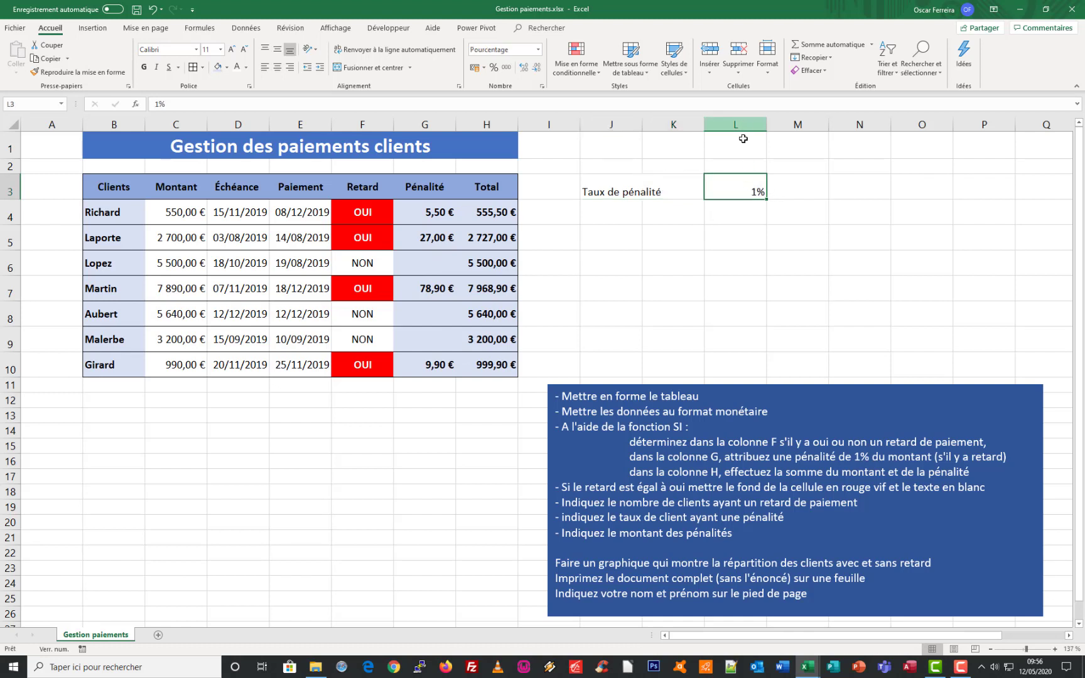
left_click(432, 213)
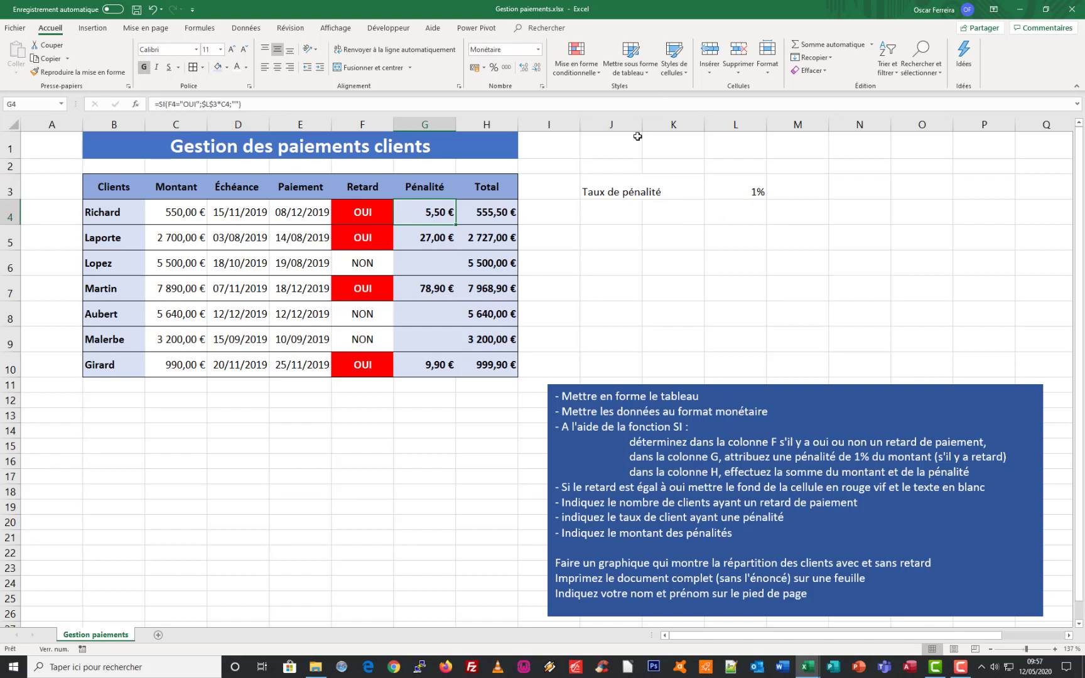
Widen column J to fit the penalty rate label and move the 1% value from L3 to K3
left_click_drag(641, 125, 665, 125)
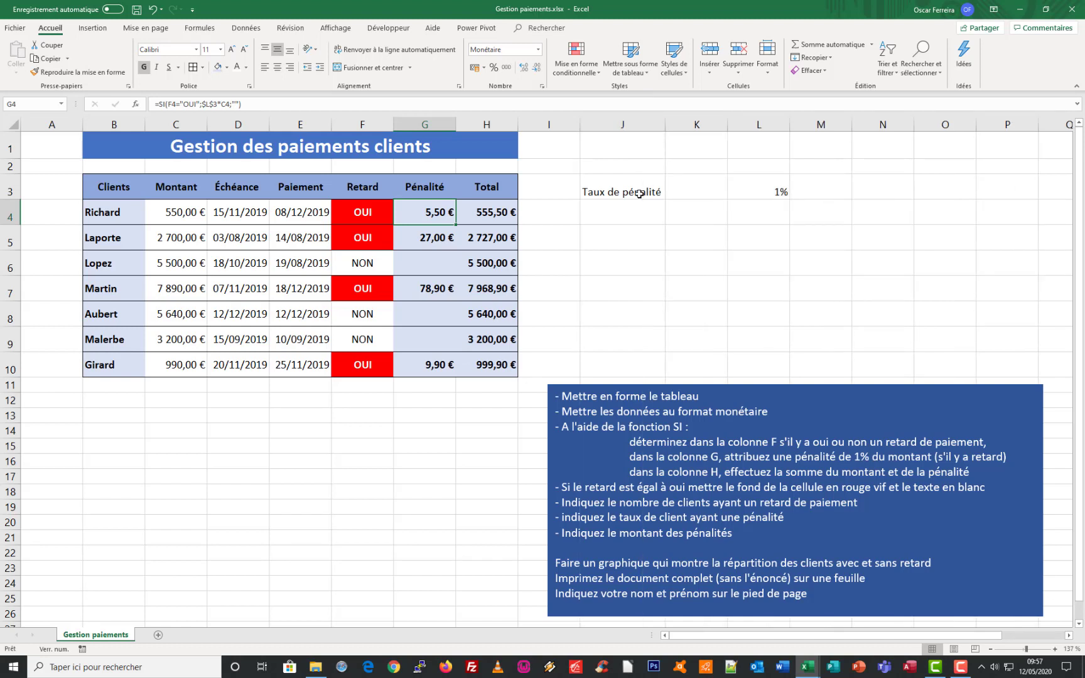
left_click(772, 198)
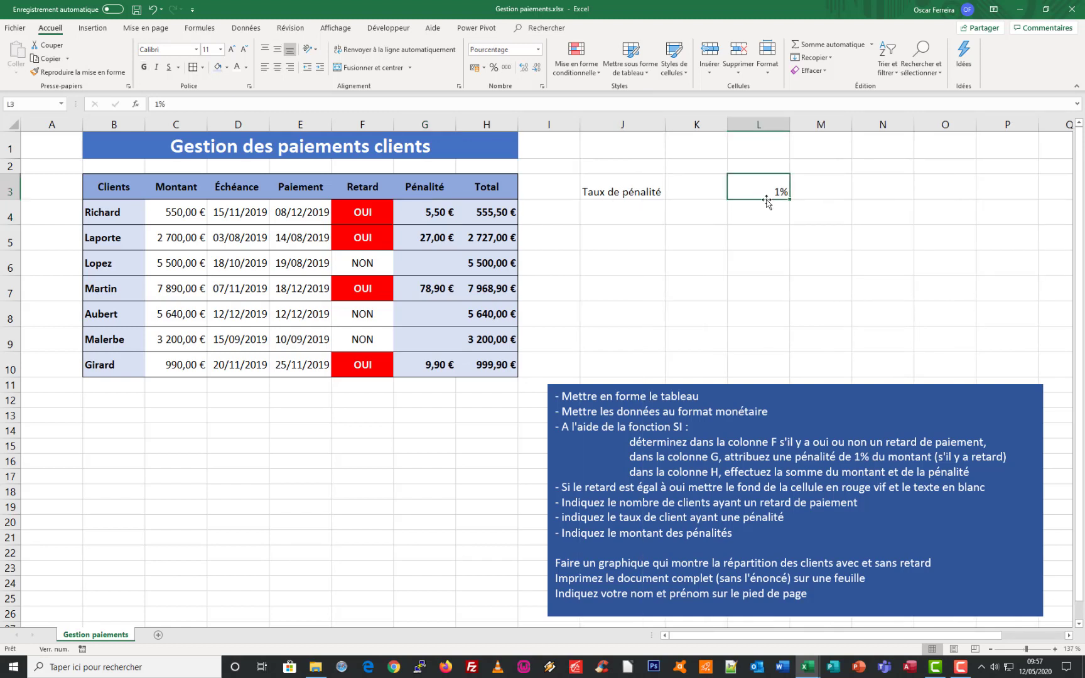
left_click_drag(761, 199, 696, 199)
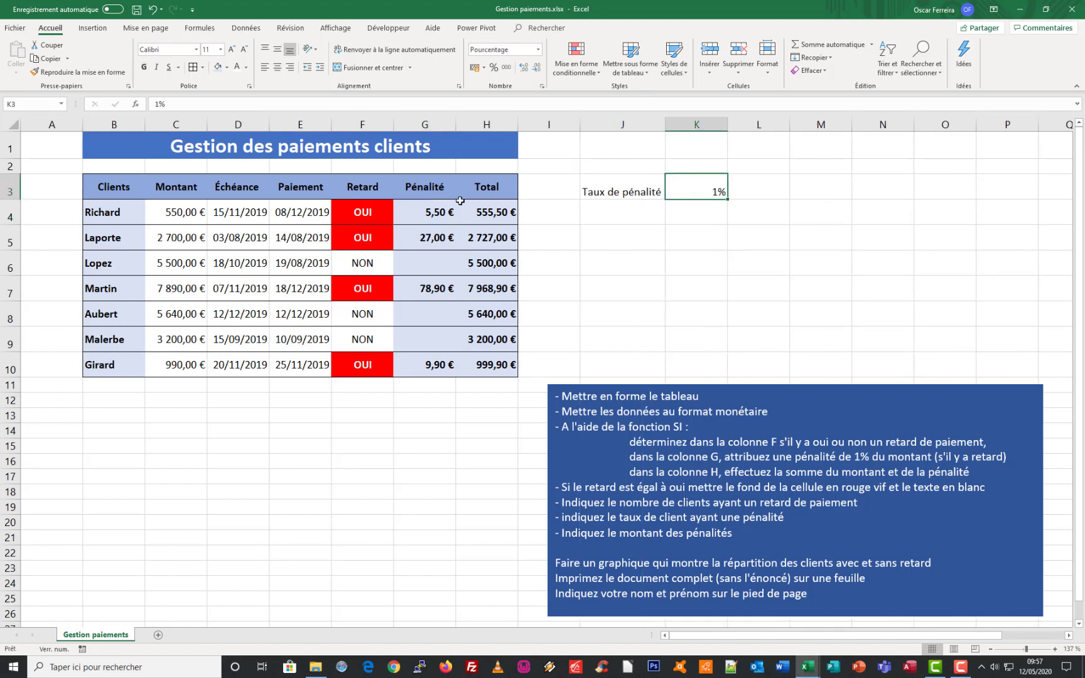
left_click(428, 211)
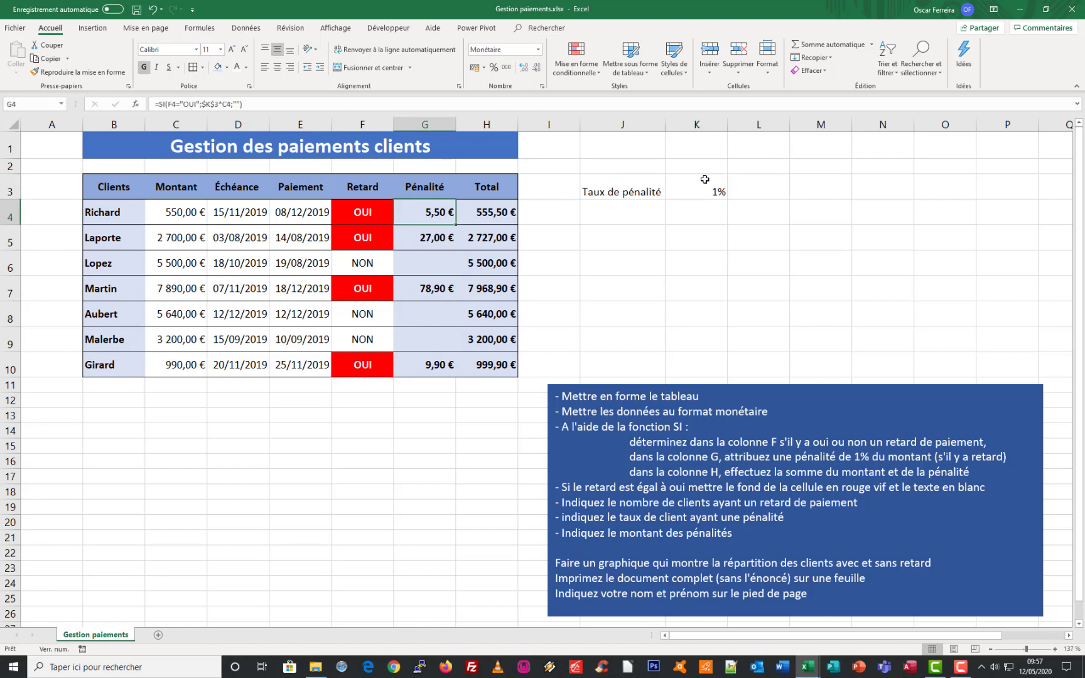
Enter the label "Nbre de clients en retard" in J4
left_click(632, 215)
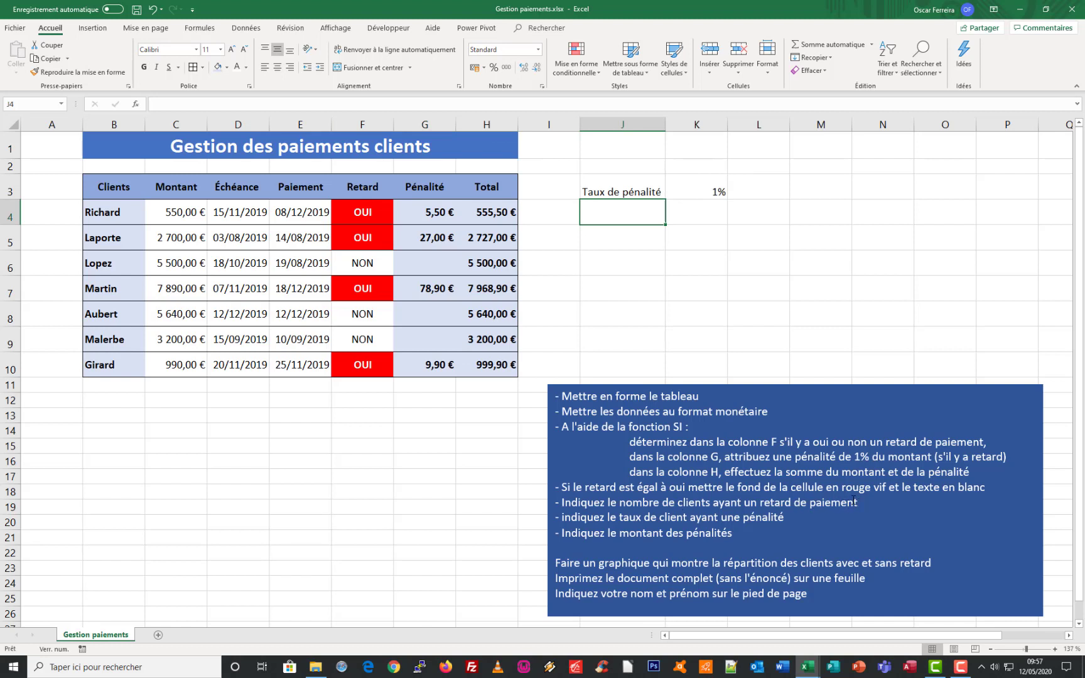
type("Nbre")
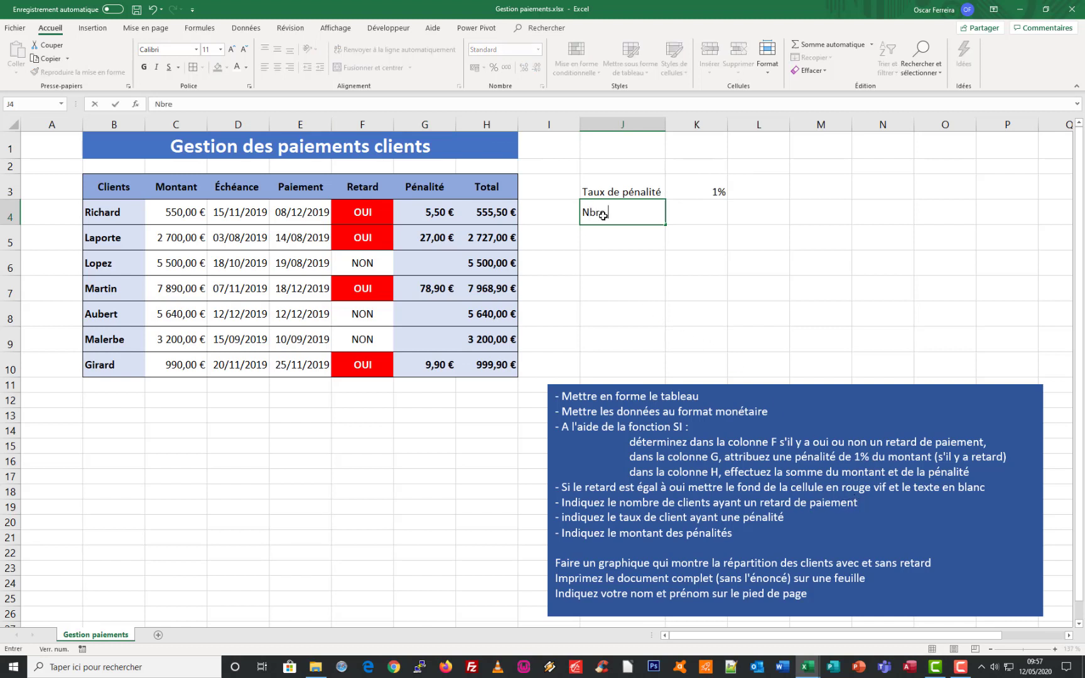
type(" de clients en re")
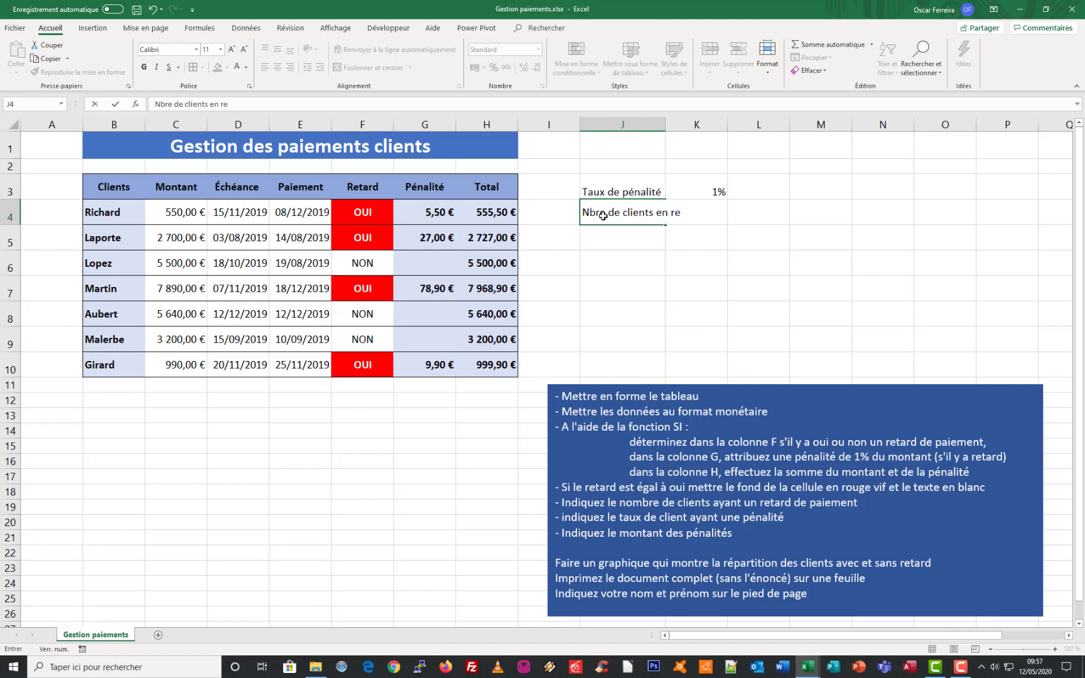
type("tard")
key("Return")
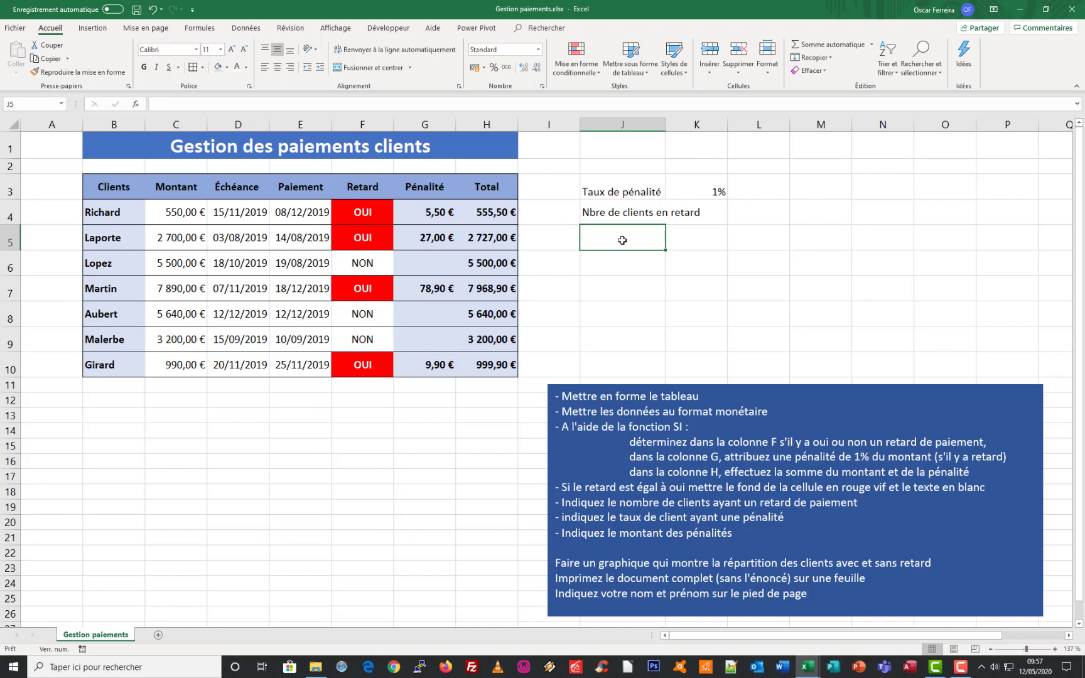
Enter the label "Taux de clients pénalisés" in J5
type("Taux de clien")
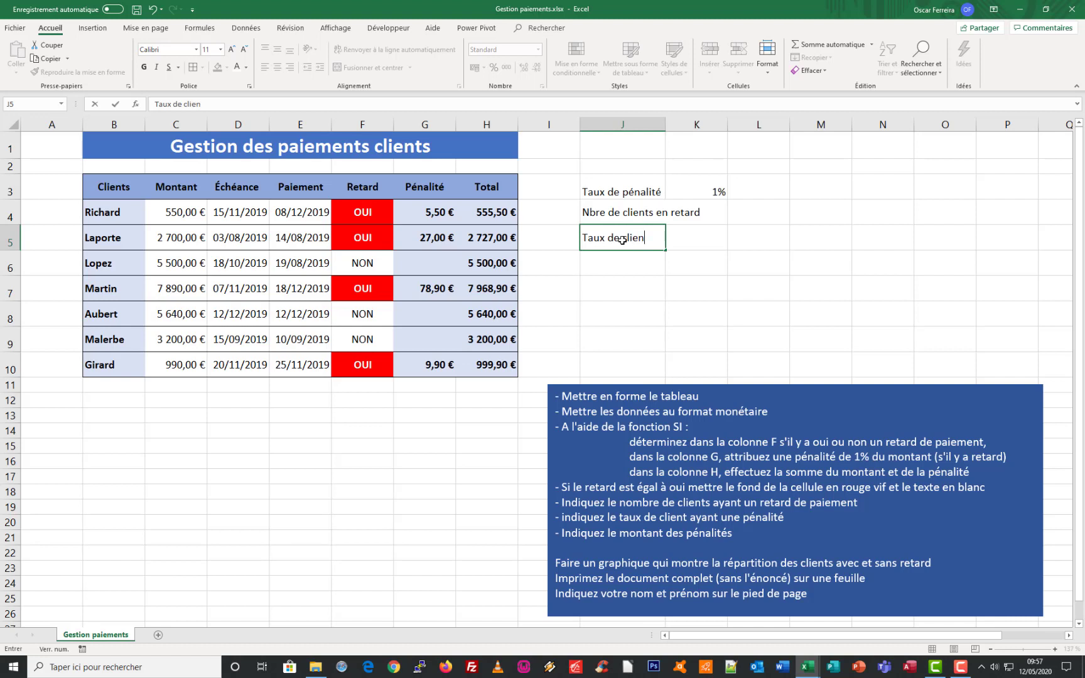
type("ts pénalisés")
key("Return")
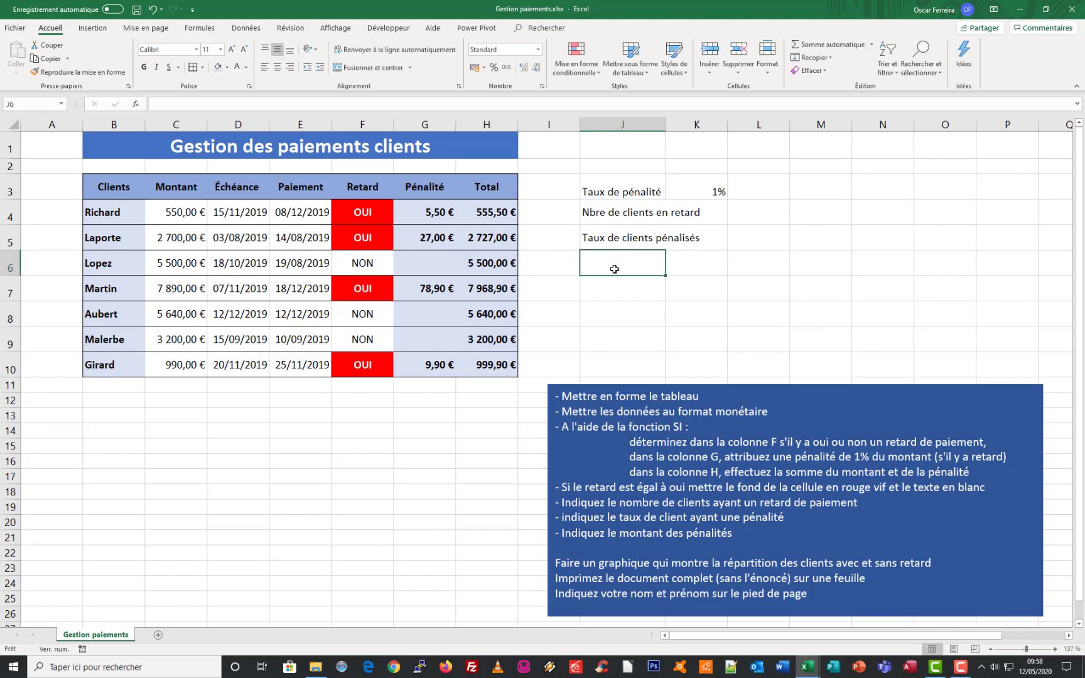
Enter the label "Montant des pénalités" in J6 and autofit column J to its contents
type("Montan")
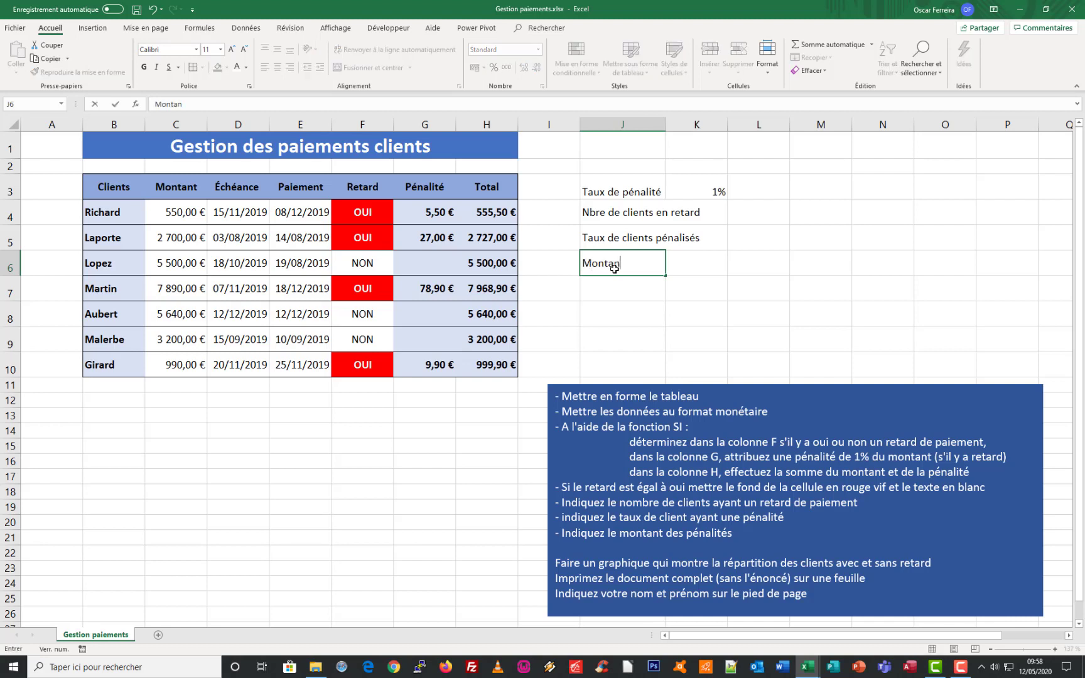
type("t des pénalités")
key("Return")
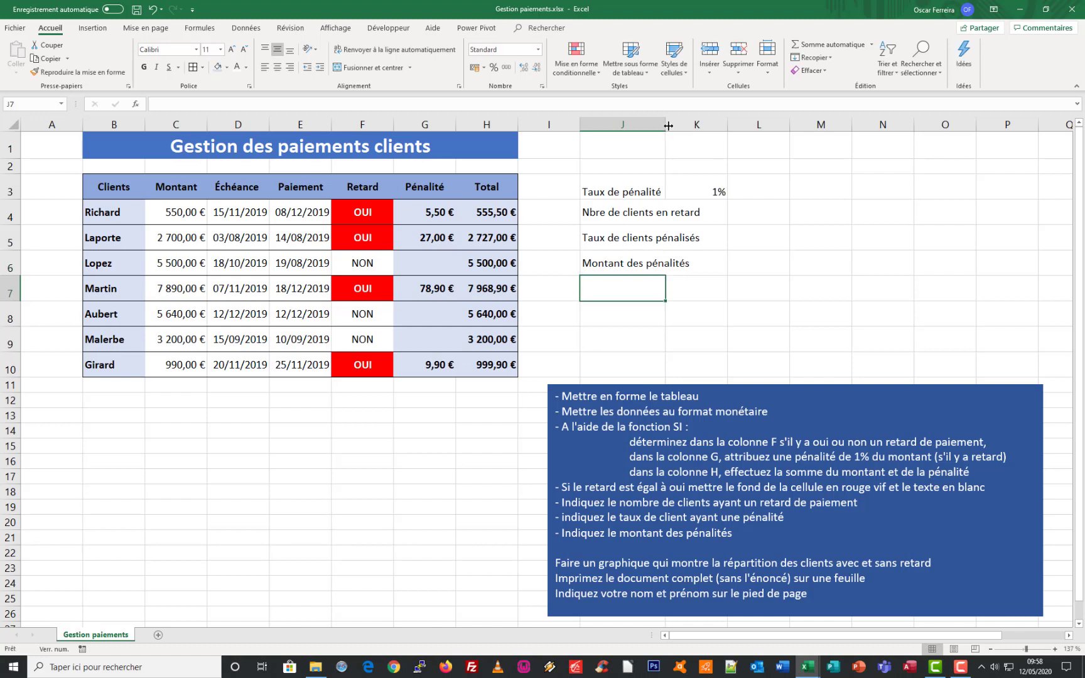
double_click(668, 125)
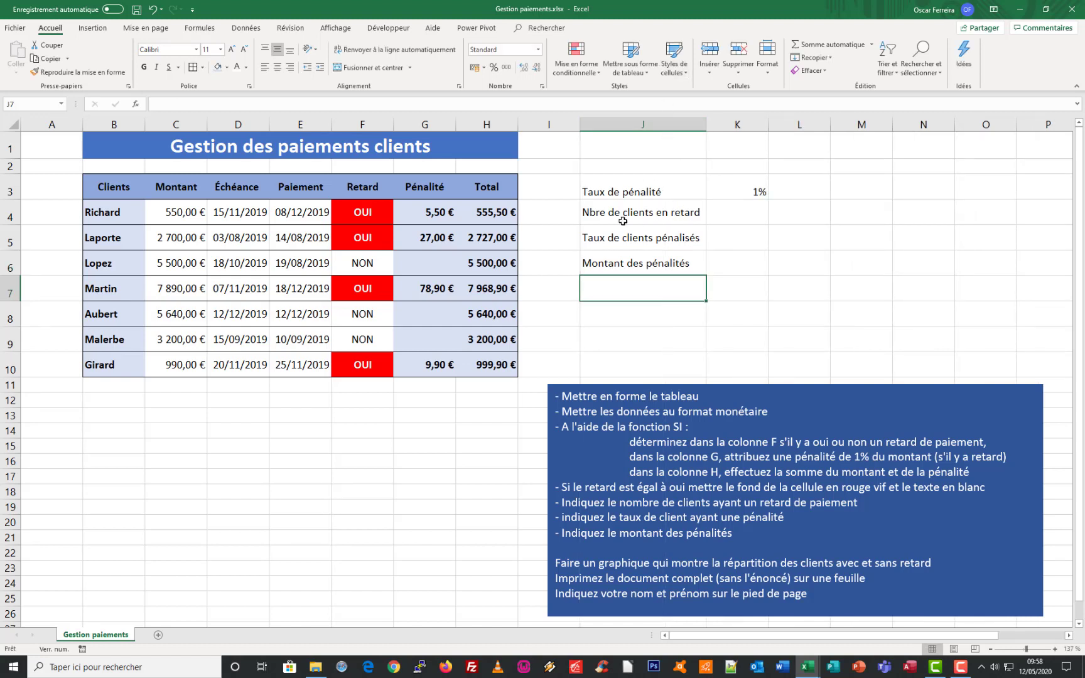
Count the late clients in K4 with NB.SI over the range F4:F10 and the criterion "OUI"
double_click(729, 214)
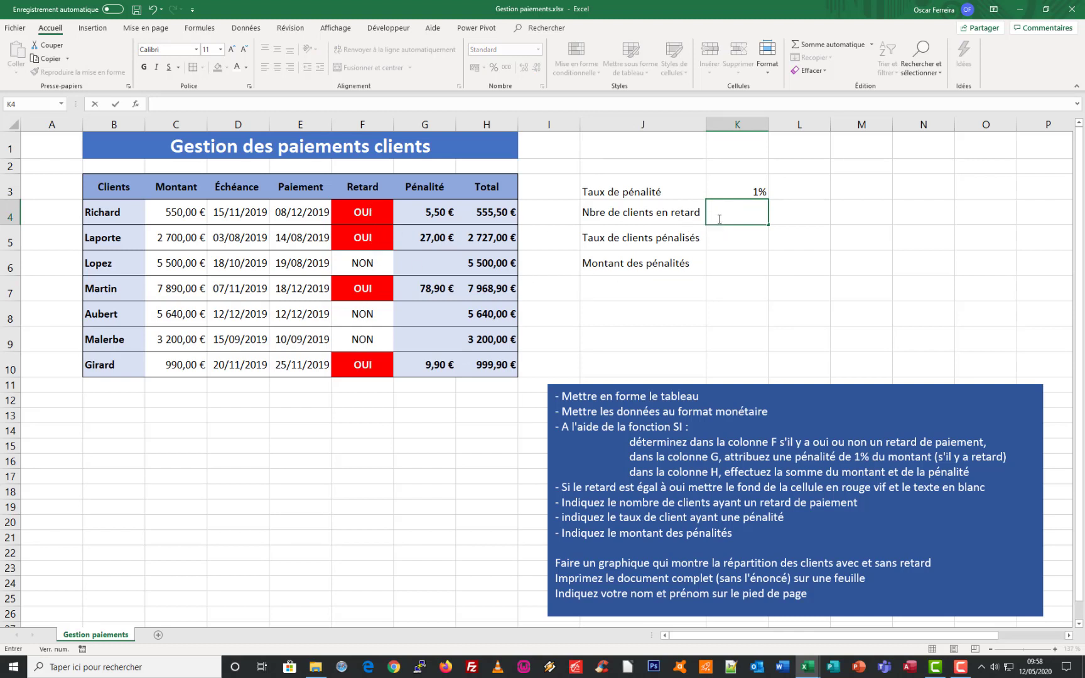
type("=nb")
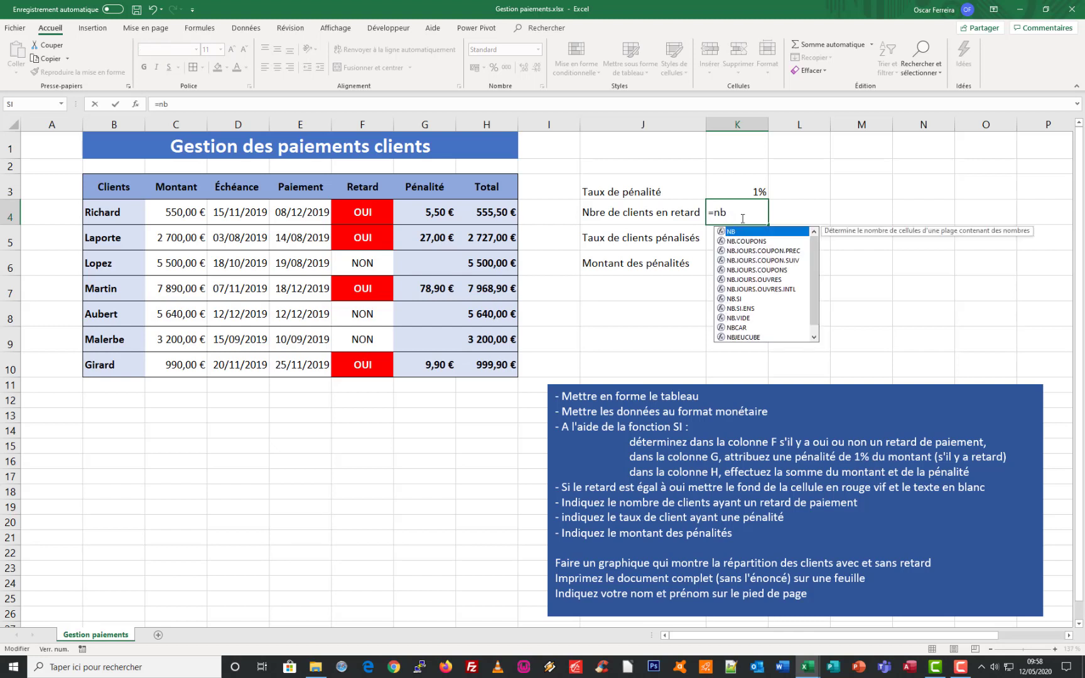
double_click(732, 300)
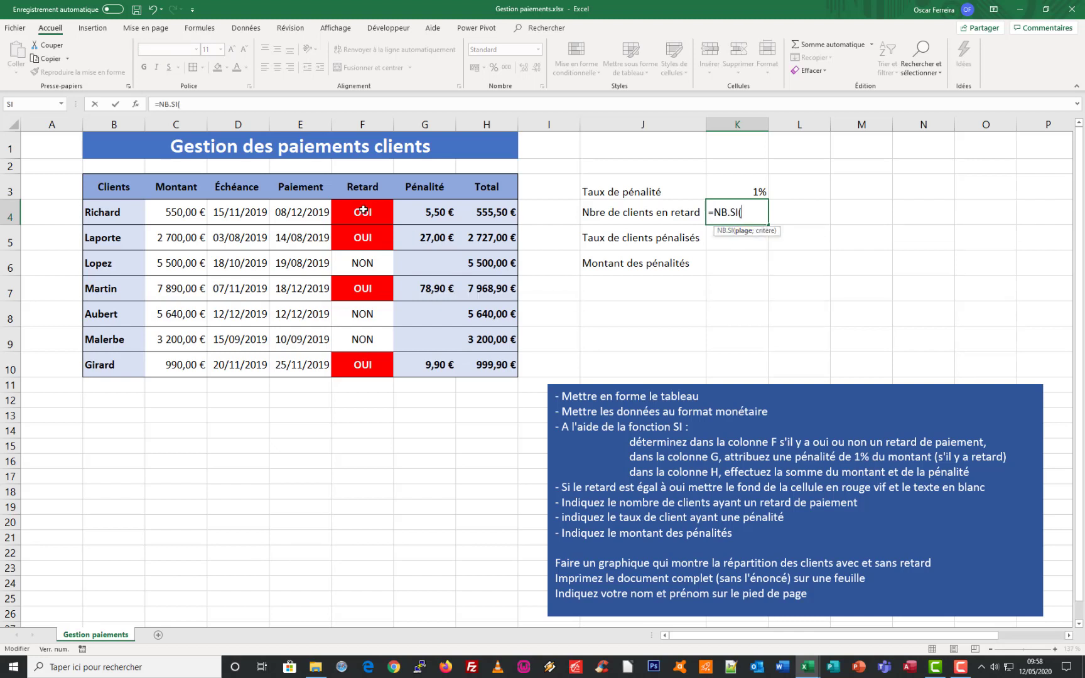
left_click_drag(362, 210, 363, 369)
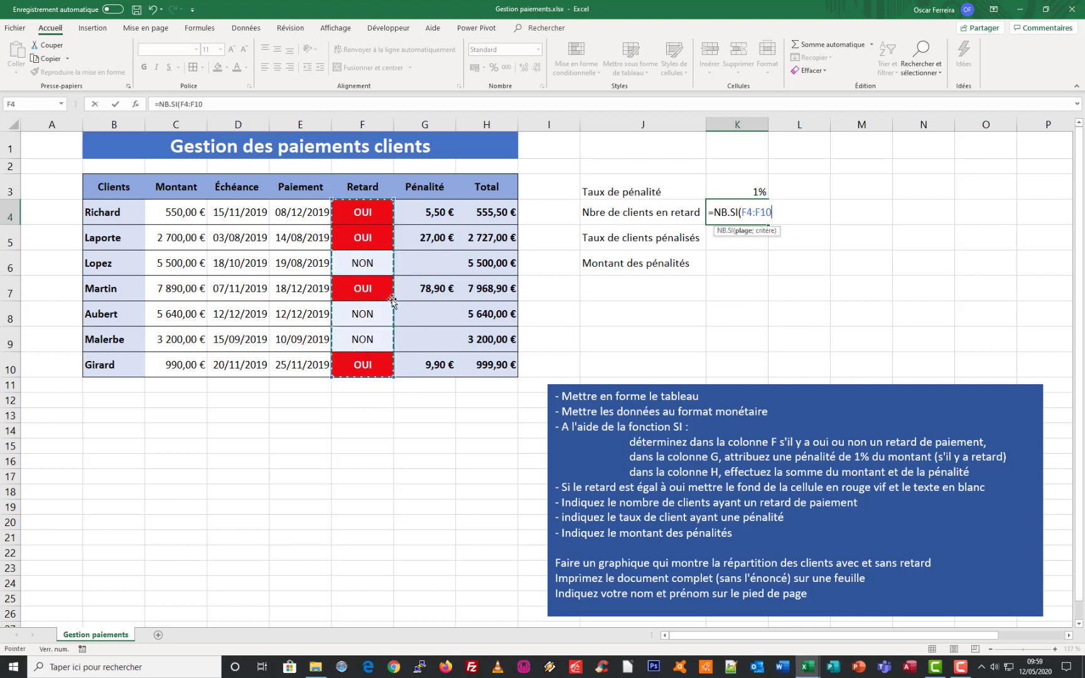
left_click(134, 104)
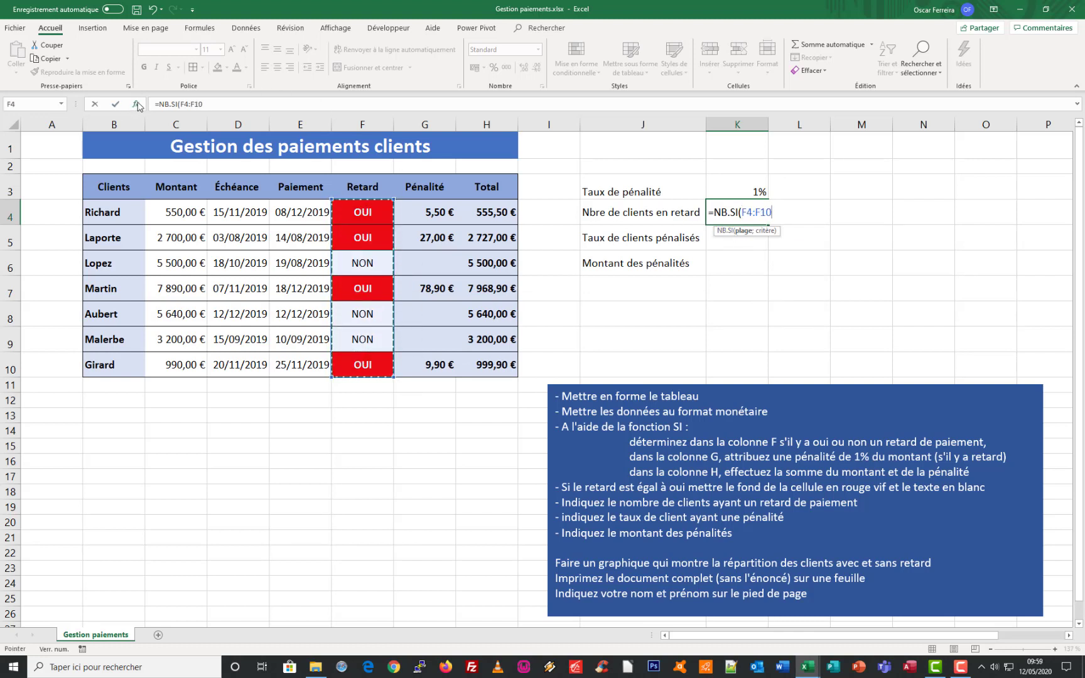
left_click_drag(469, 371, 697, 277)
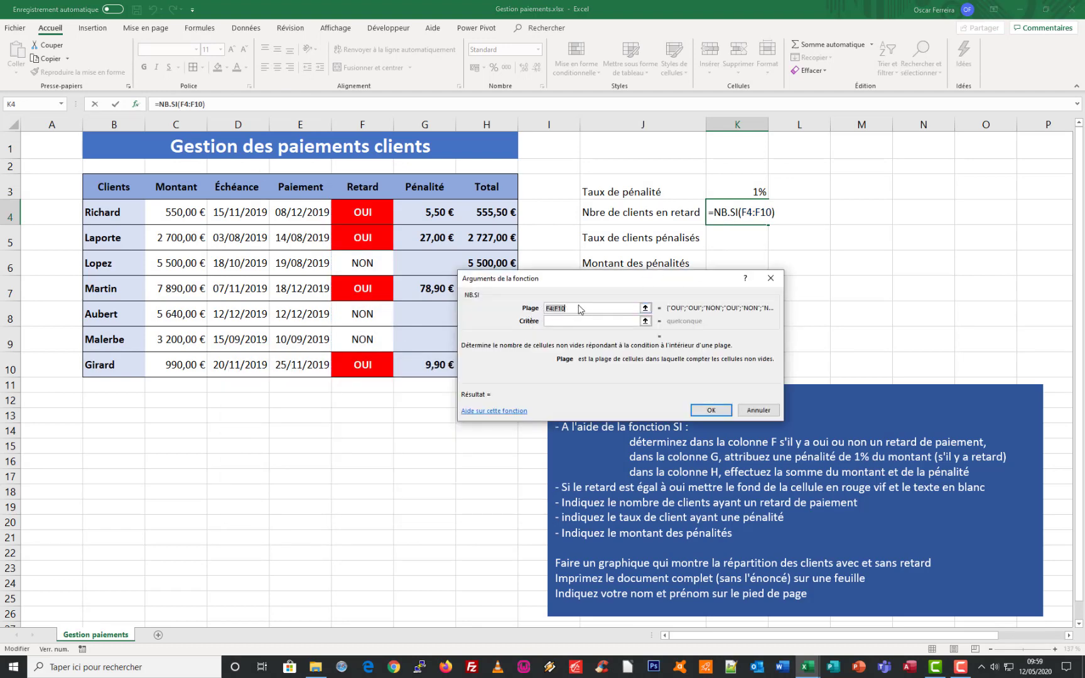
left_click(556, 322)
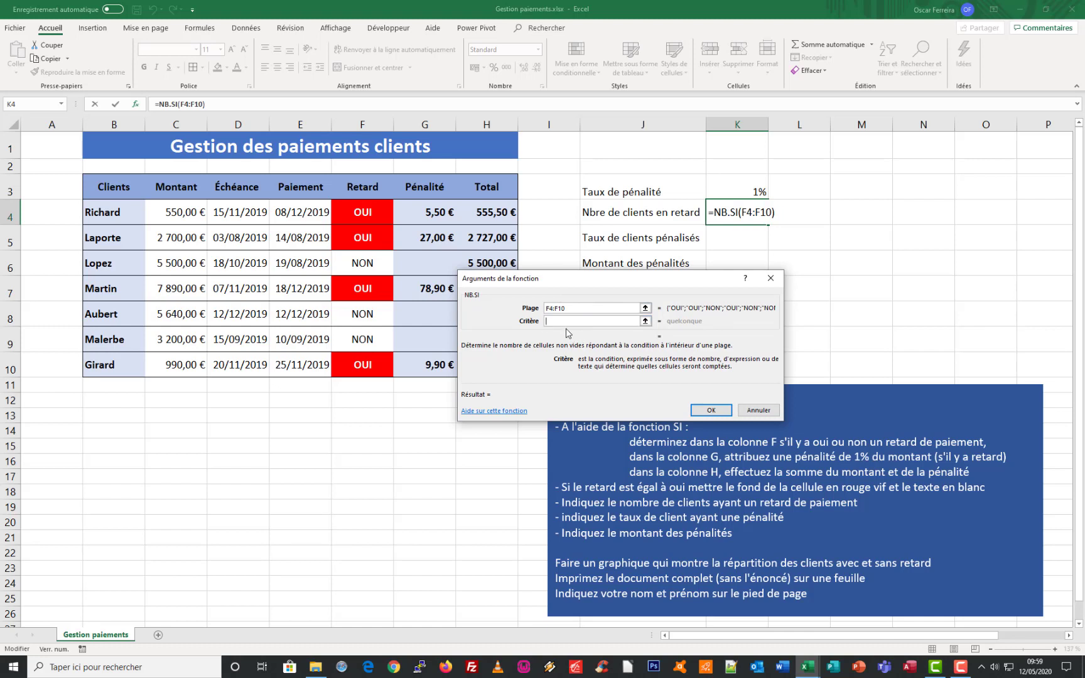
type("OUI")
left_click(710, 410)
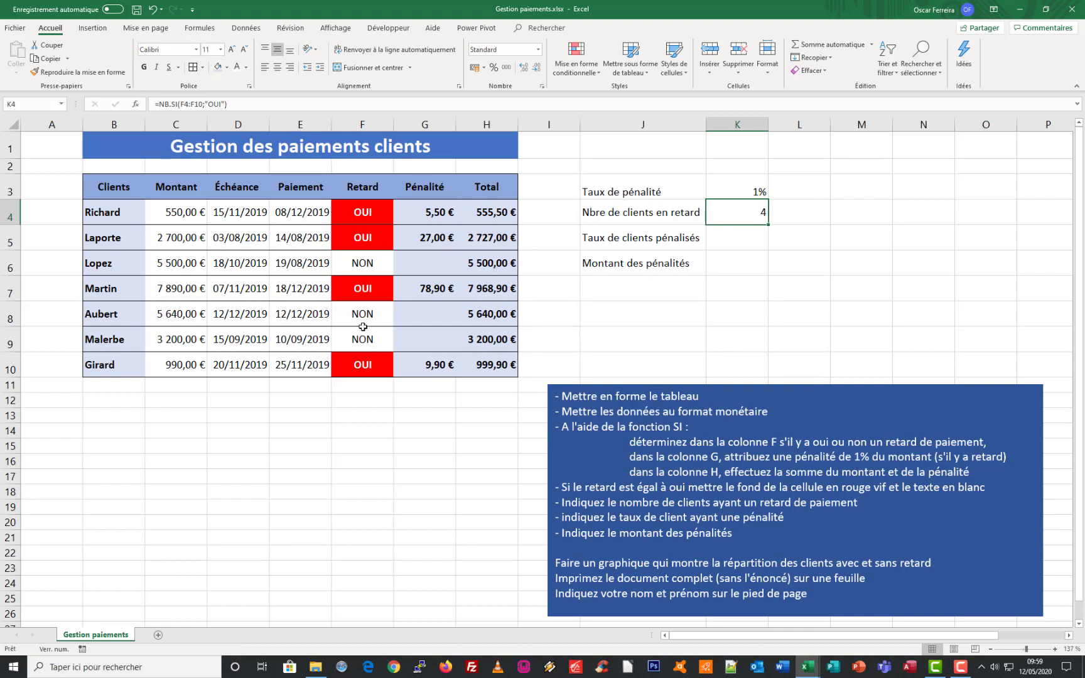
Calculate the share of penalised clients in K5 with the formula =K4/NBVAL(B4:B10)
left_click(742, 226)
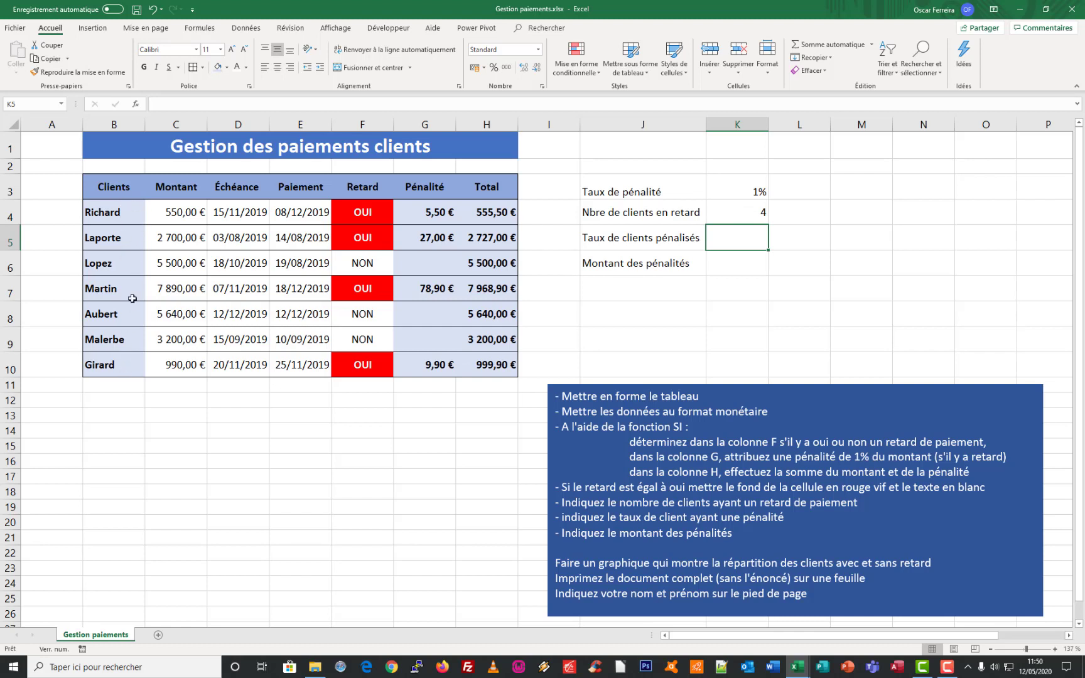
type("=")
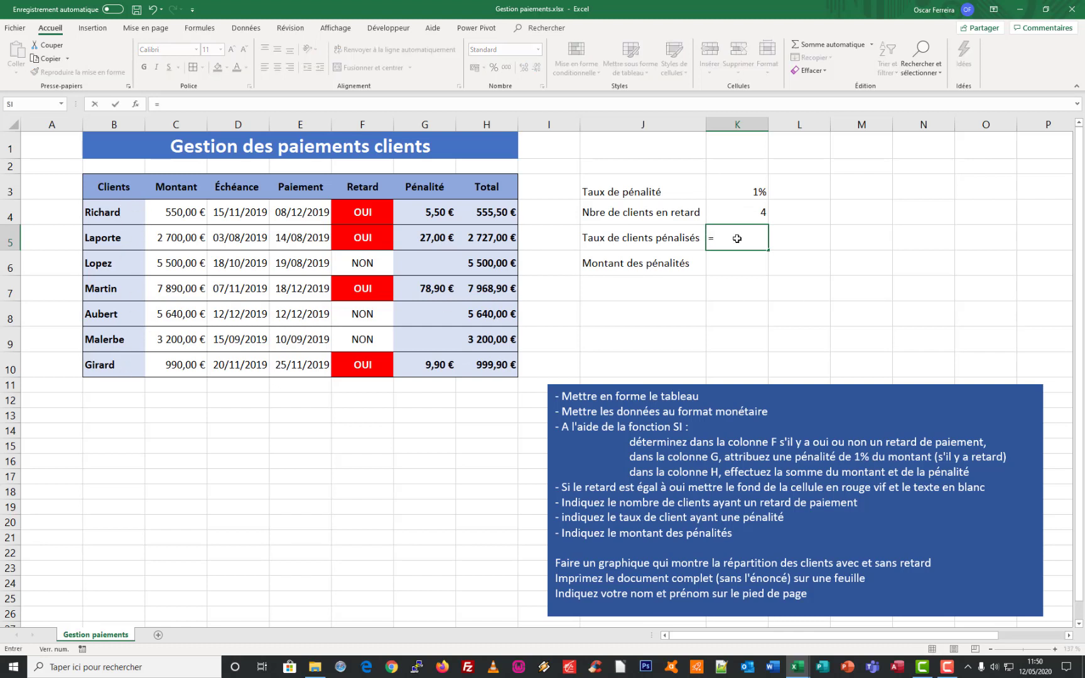
left_click(747, 214)
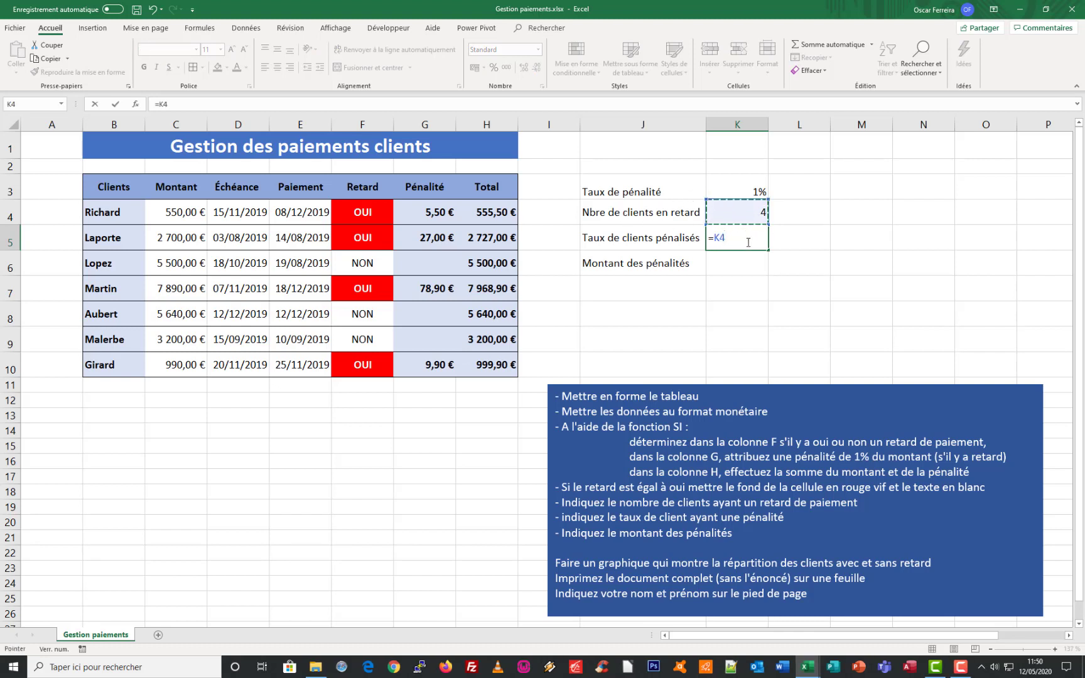
type("/")
type("nb")
scroll(784, 314, "down", 3)
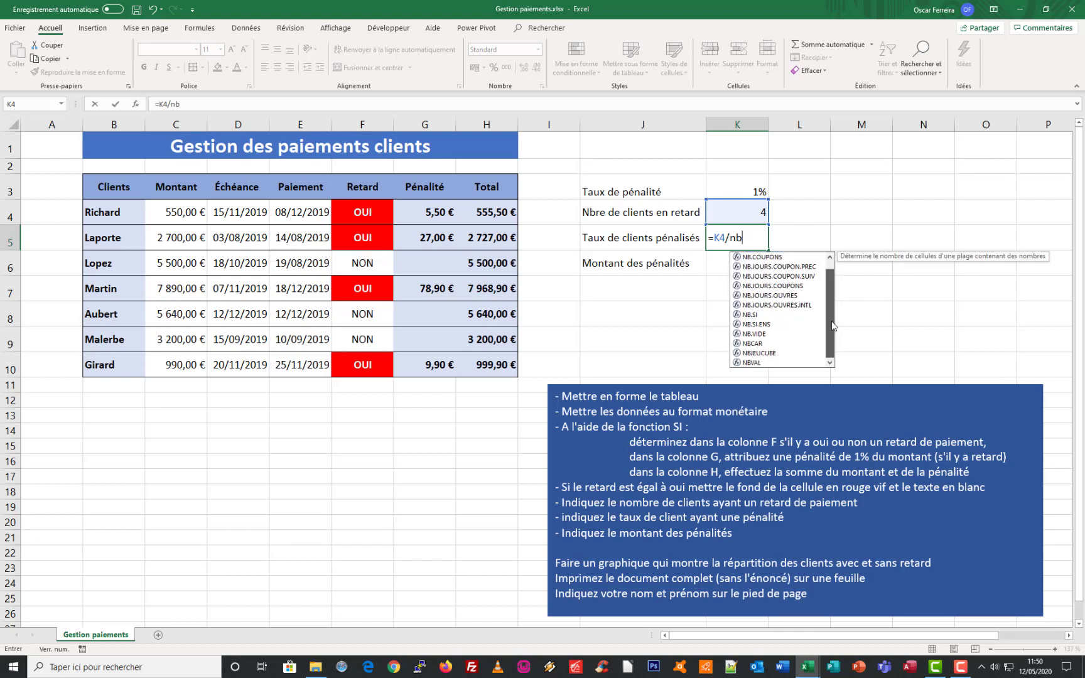
double_click(753, 344)
left_click(116, 217)
left_click_drag(120, 234, 134, 357)
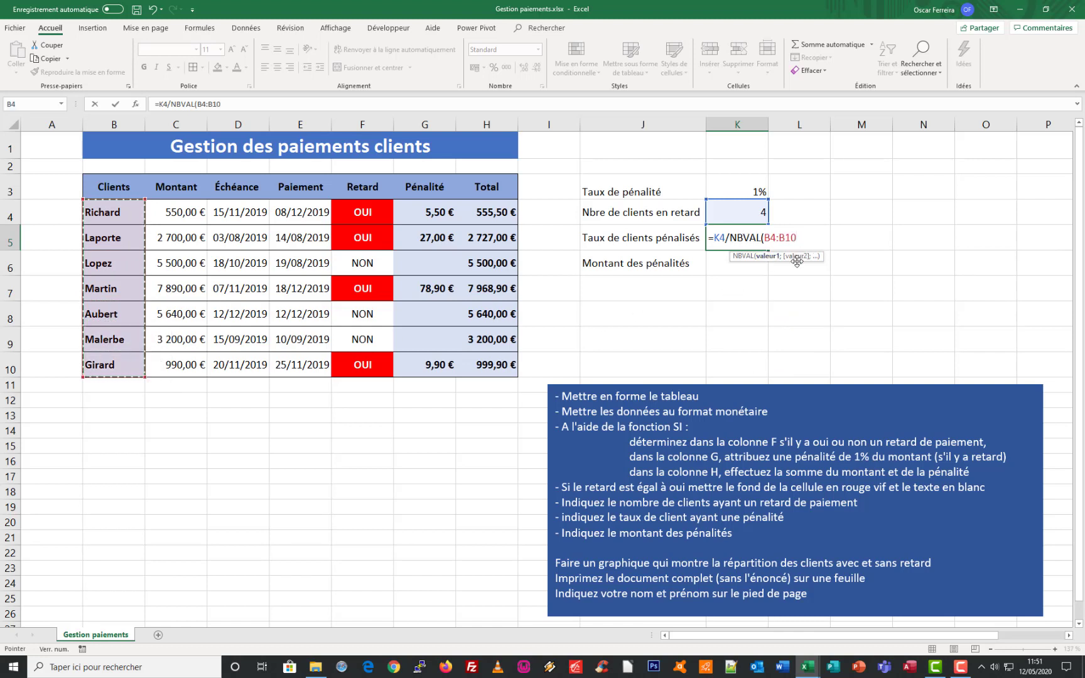
key("ctrl+Return")
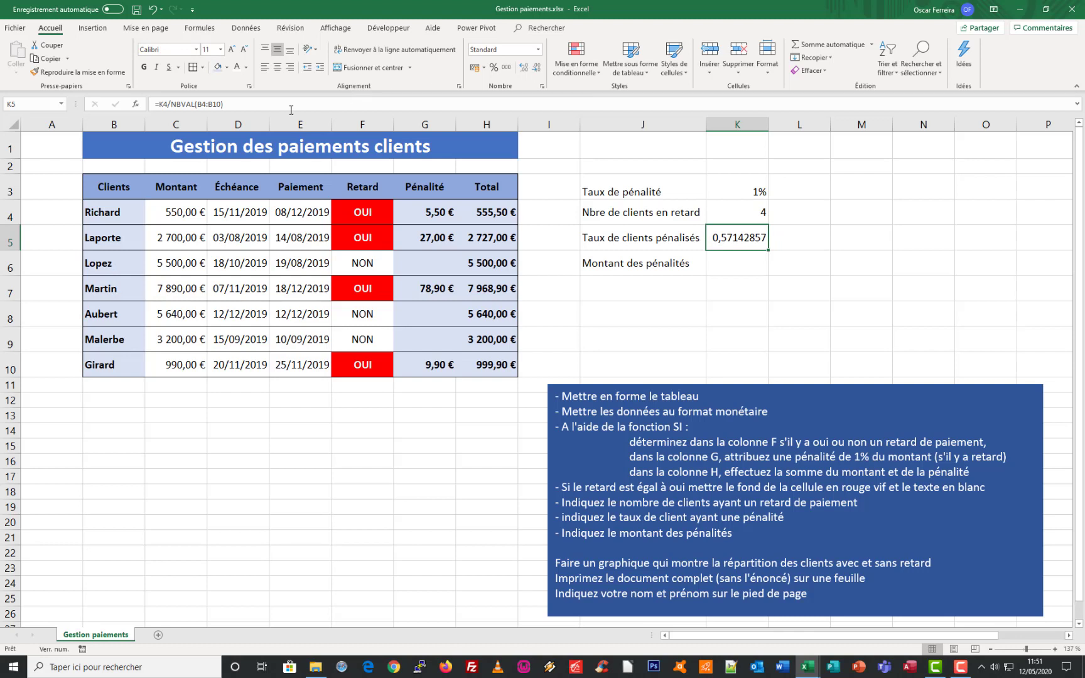
Format the penalised-client rate in K5 as a percentage and review its formula's references
left_click(493, 67)
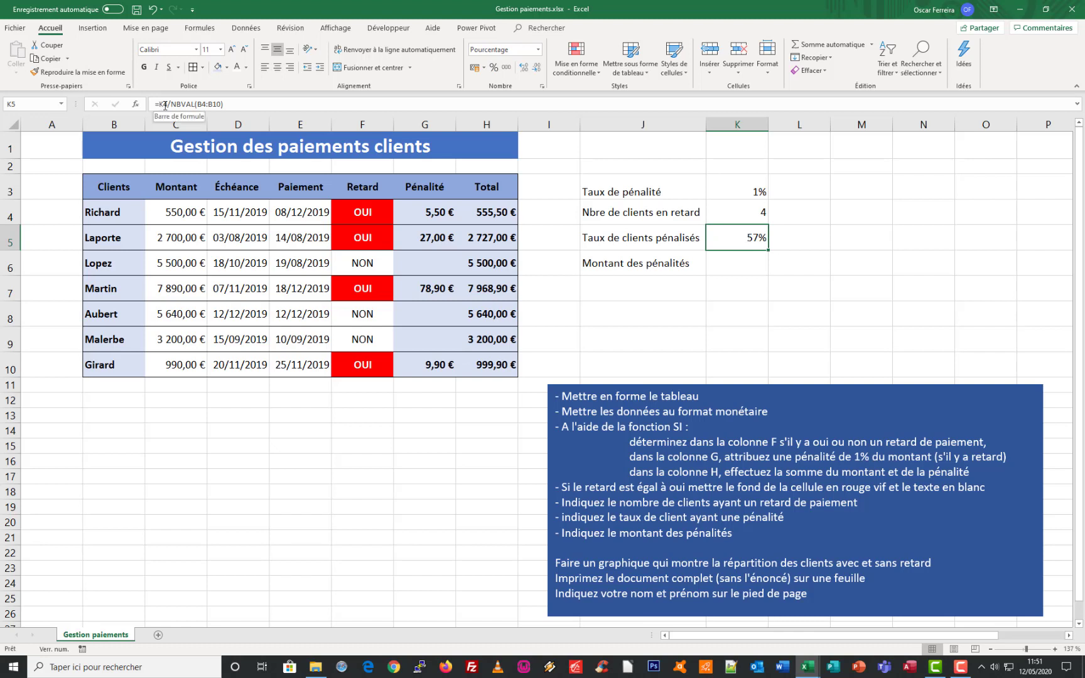
left_click(235, 103)
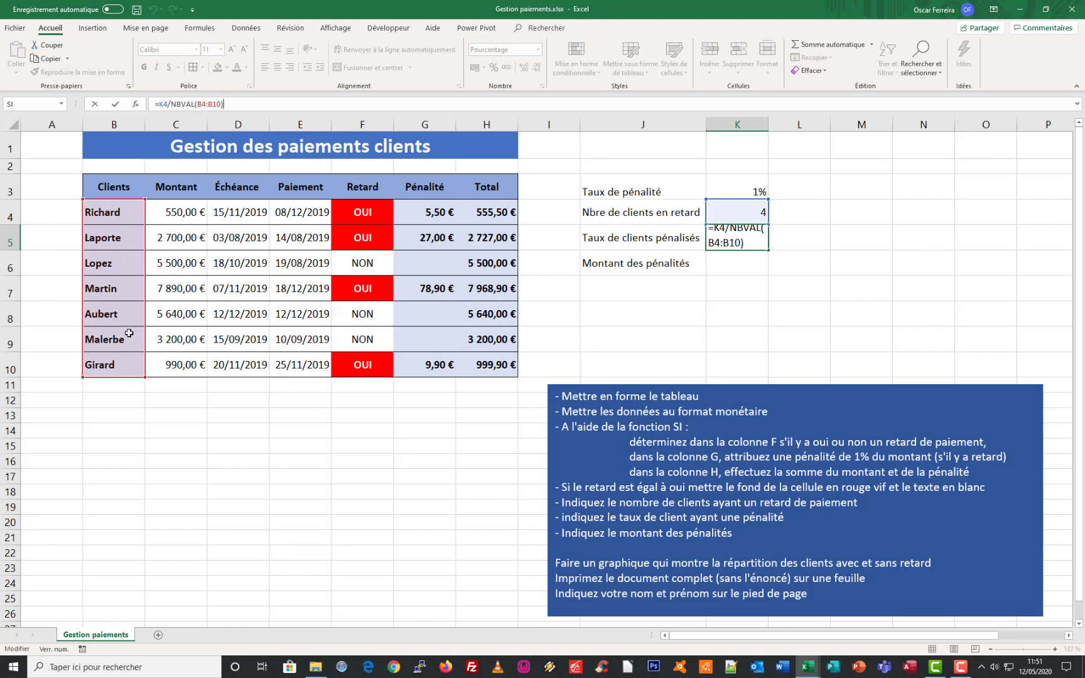
key("ctrl+Return")
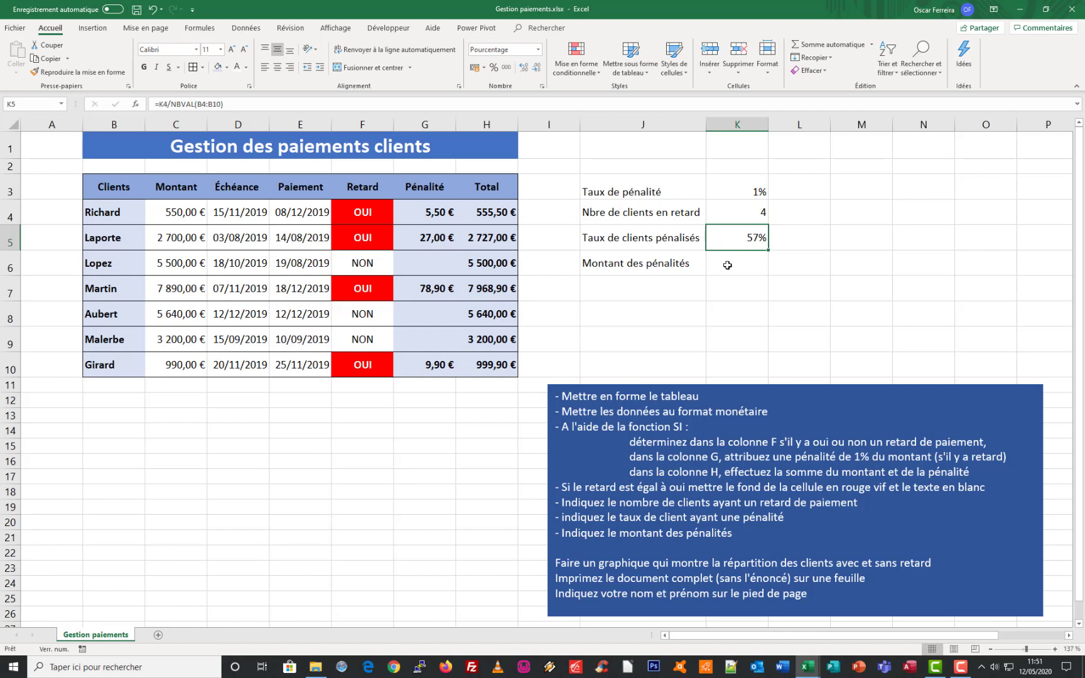
Calculate the total penalties in K6 with SOMME over the range G4:G10
left_click(733, 267)
type("=")
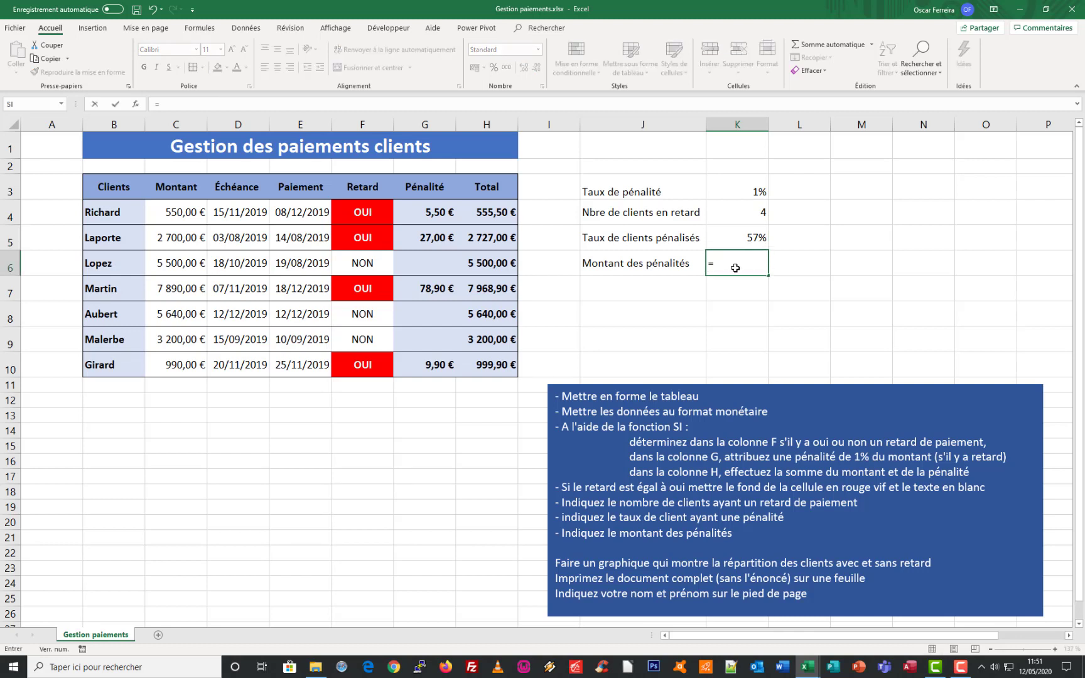
type("somme(")
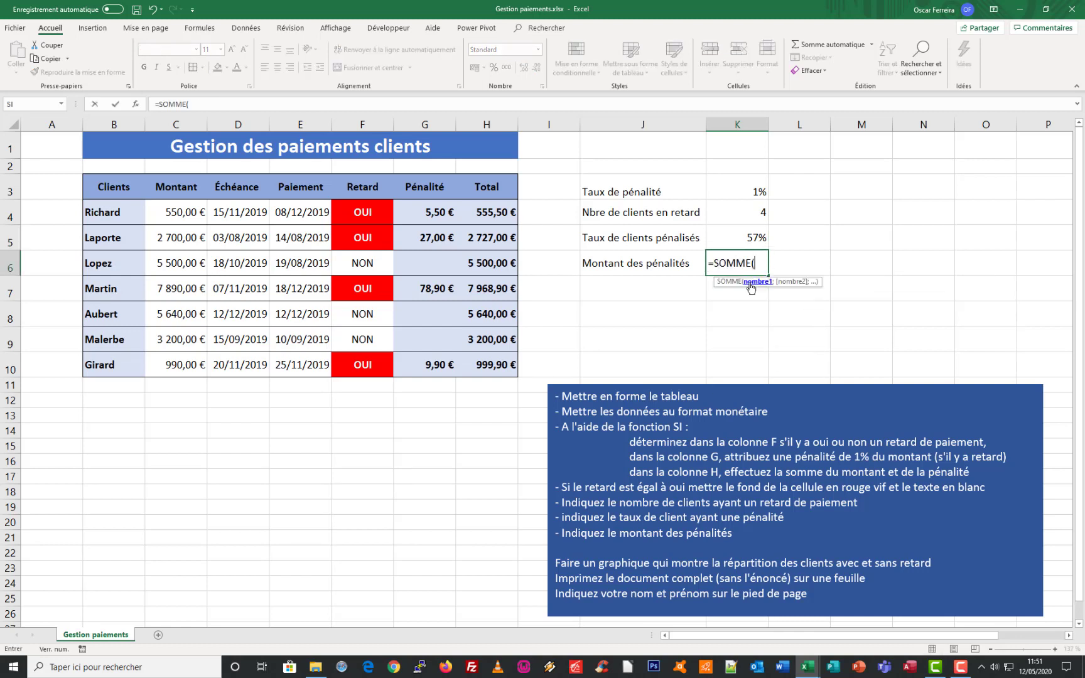
left_click_drag(440, 213, 440, 370)
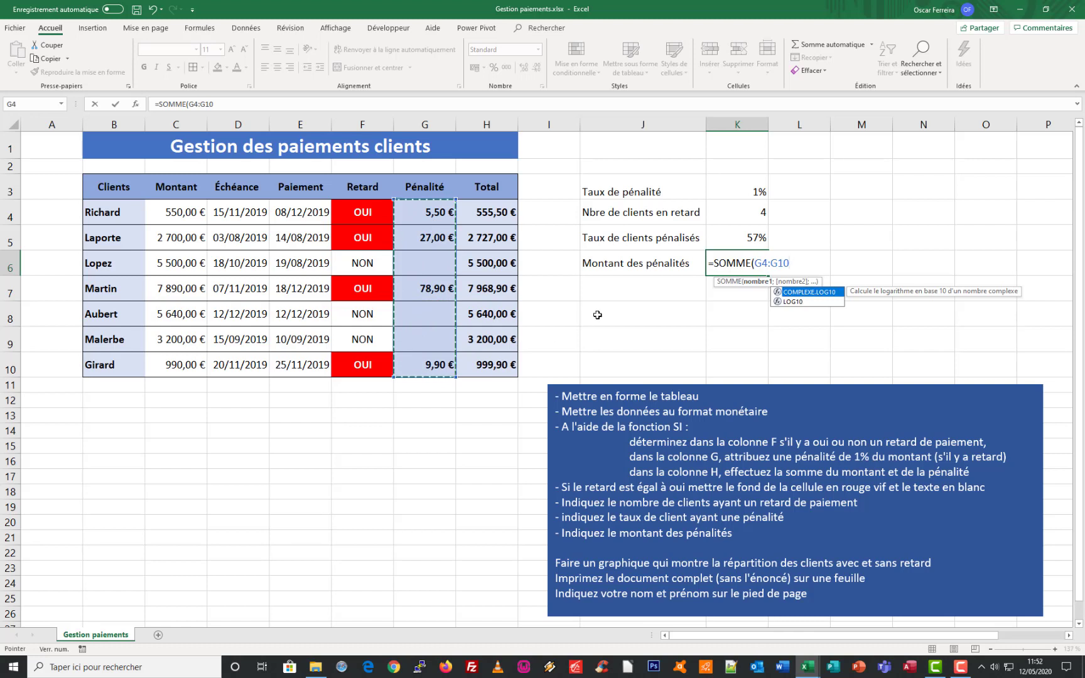
key("Return")
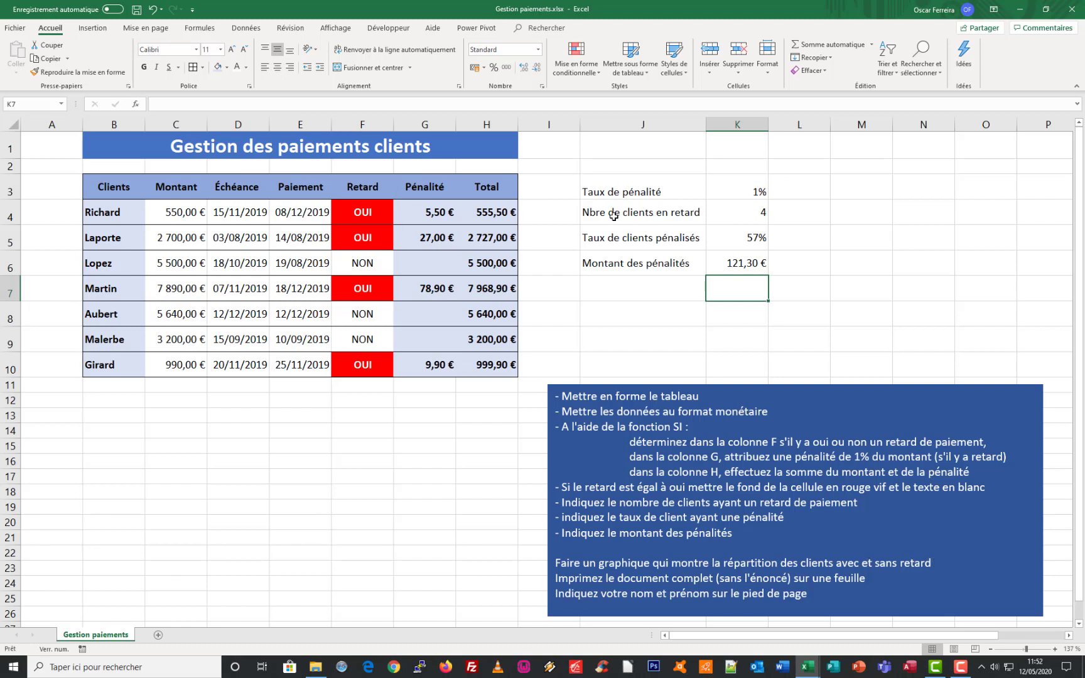
Move the penalised-client rate and penalty total block J5:K6 down one row to J6:K7
left_click(592, 213)
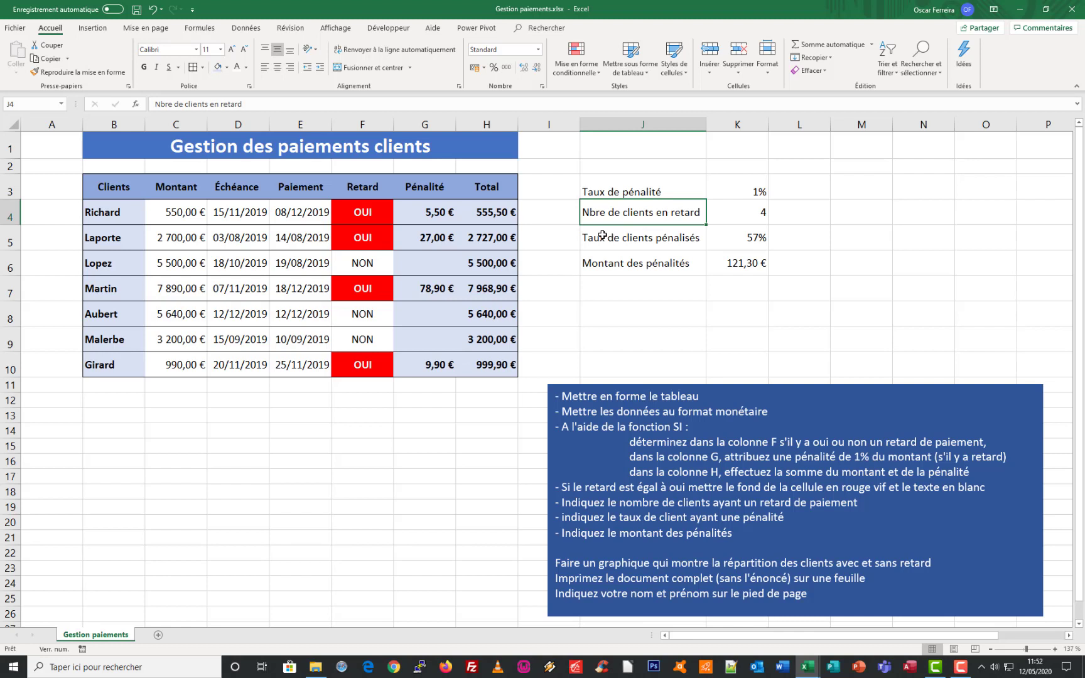
left_click_drag(601, 237, 728, 265)
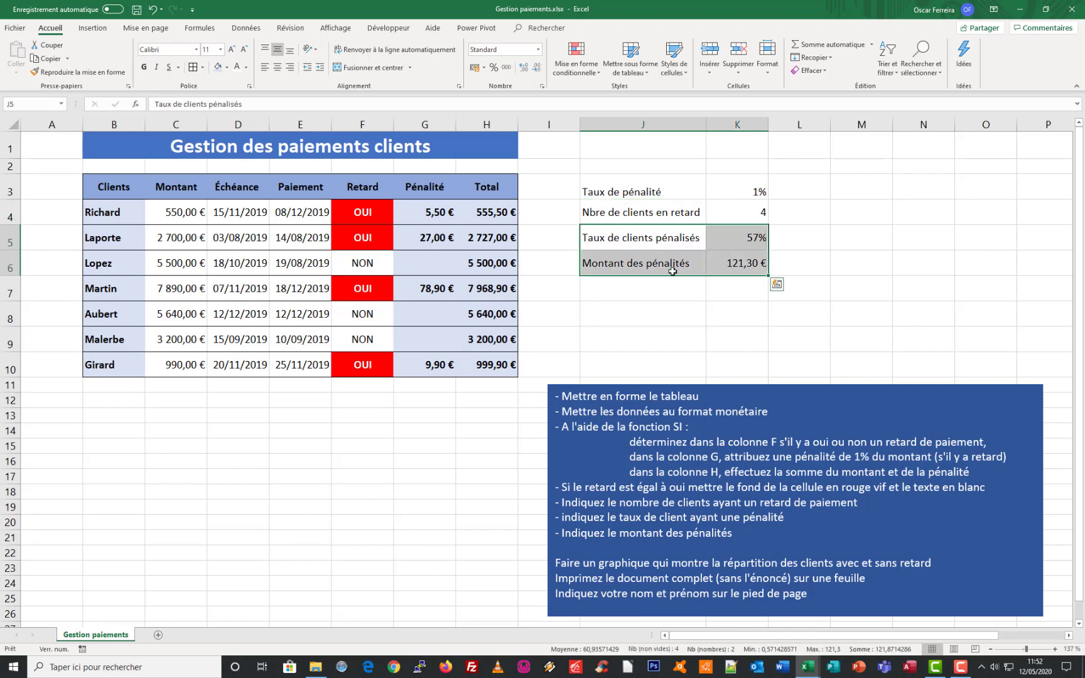
mouse_move(656, 278)
left_mouse_down()
mouse_move(659, 307)
mouse_move(658, 288)
left_mouse_up()
Enter the label "Nbre de clients sans retard" in J5 and widen column J to fit it
left_click(616, 248)
type("Nbre de c")
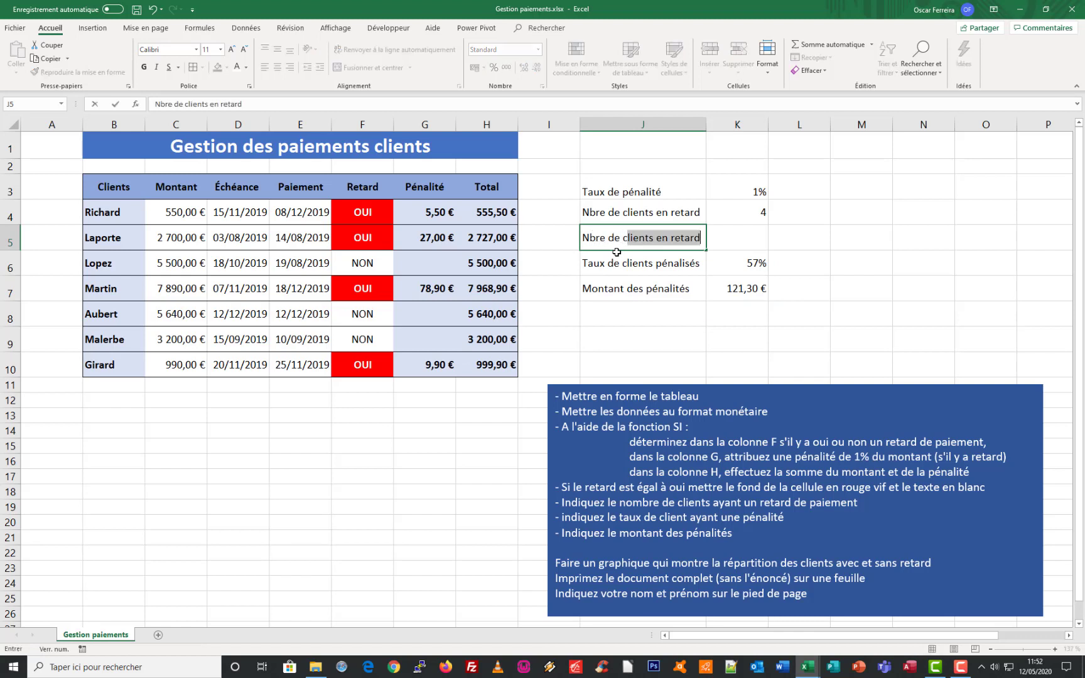
type("lients sans retard")
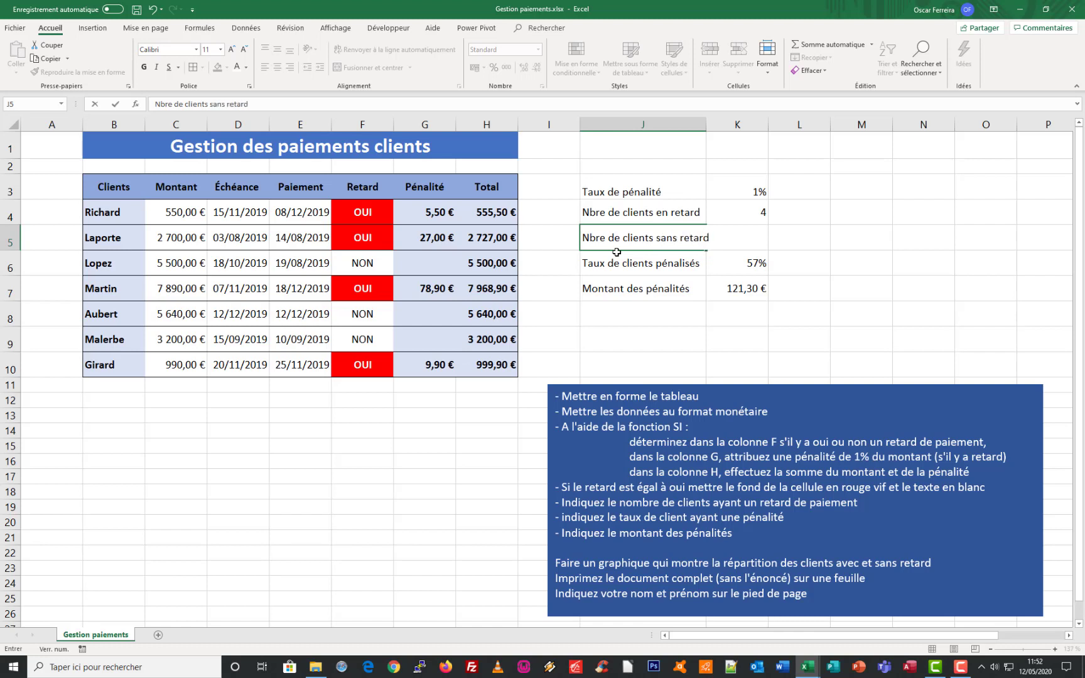
key("Return")
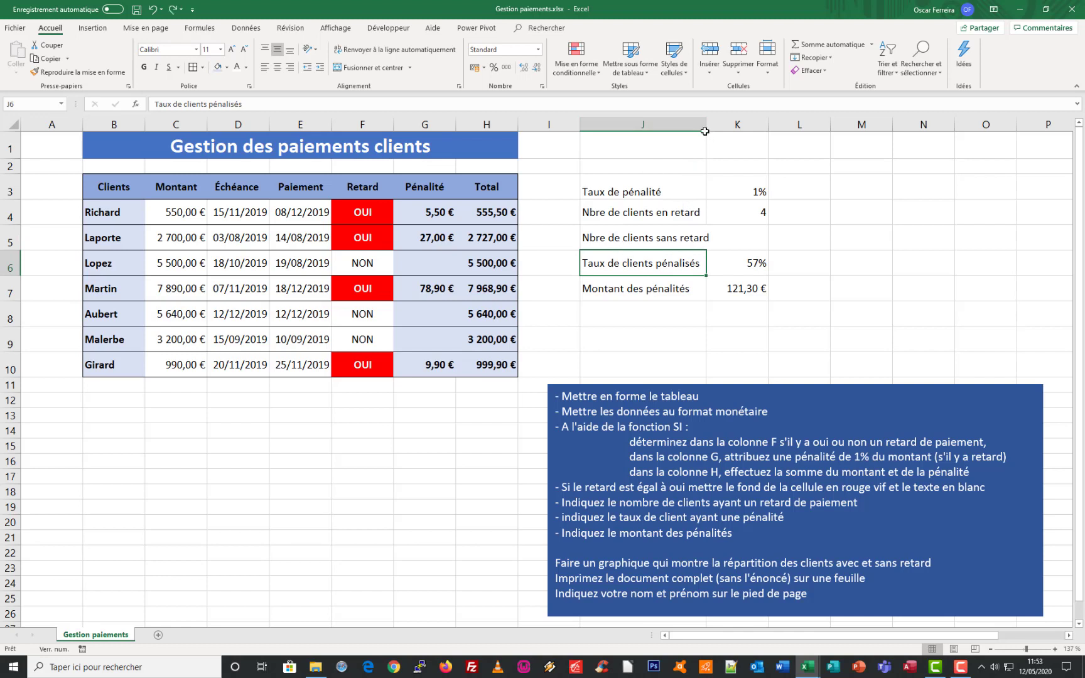
left_click_drag(707, 124, 714, 124)
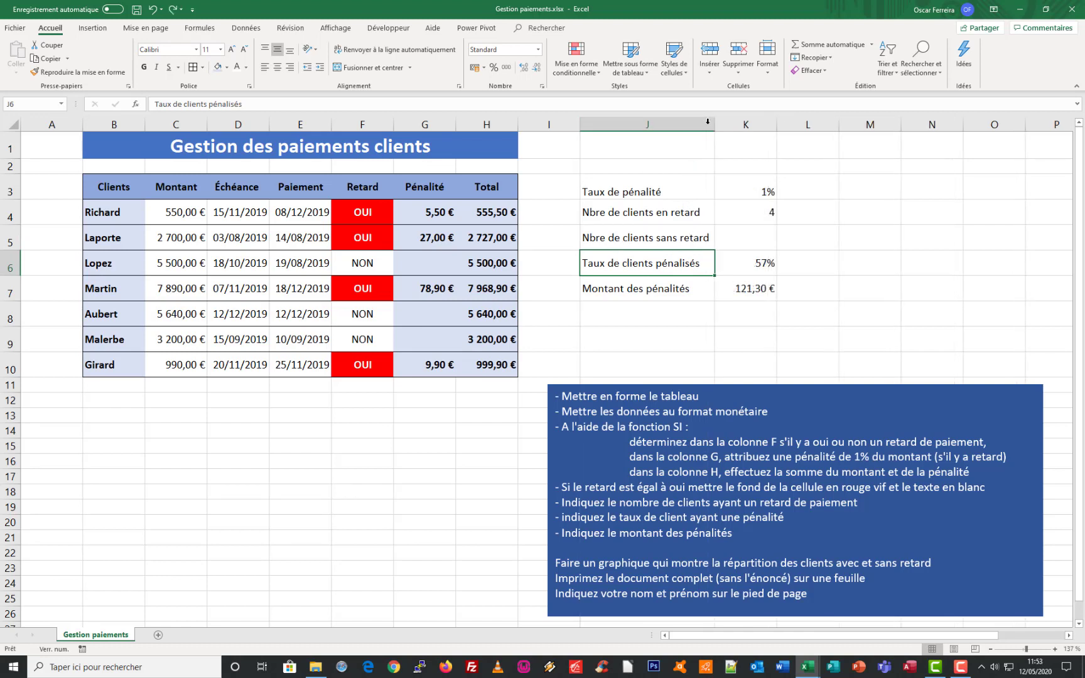
Count the clients without delay in K5 with NB.SI over the range F4:F10 and the criterion "NON"
left_click(757, 236)
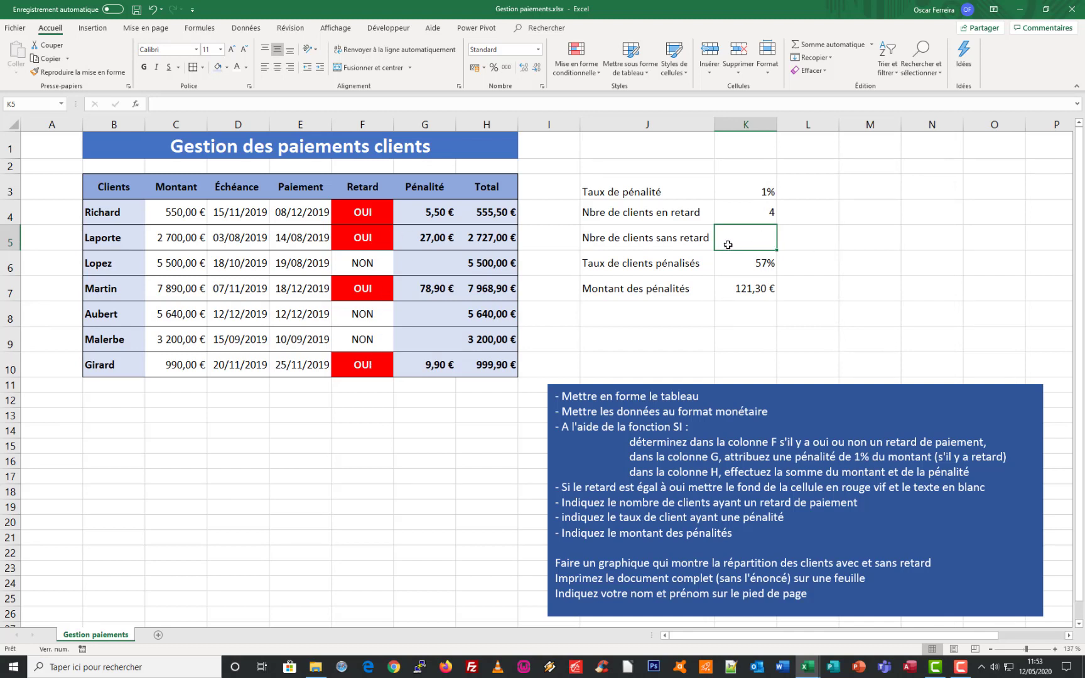
type("=nb")
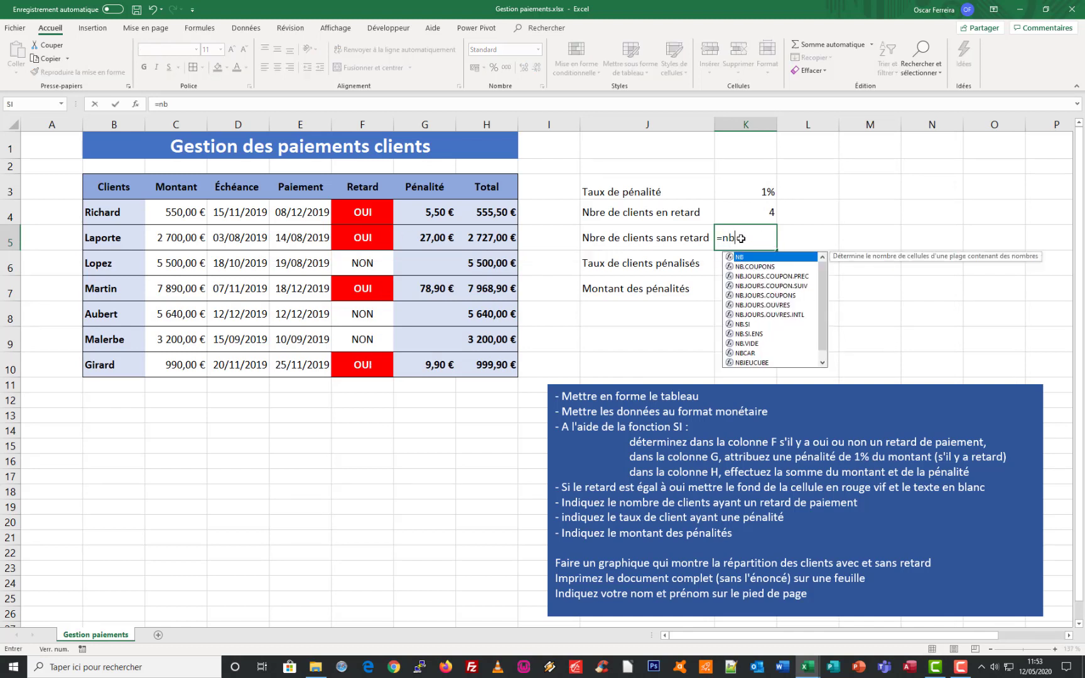
double_click(742, 324)
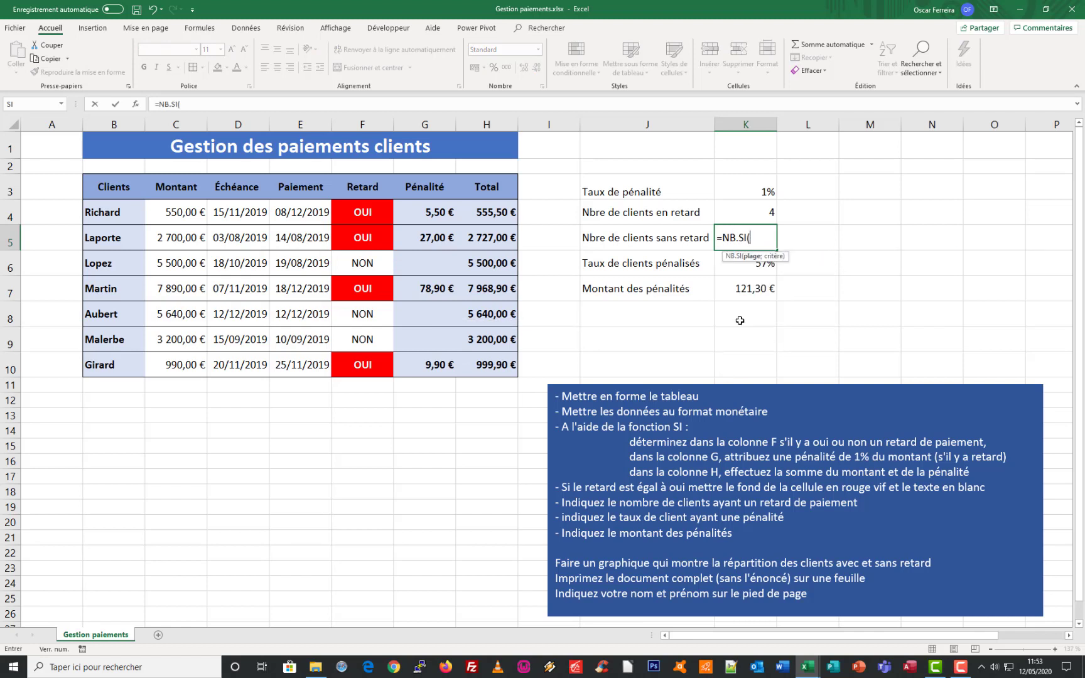
left_click(136, 105)
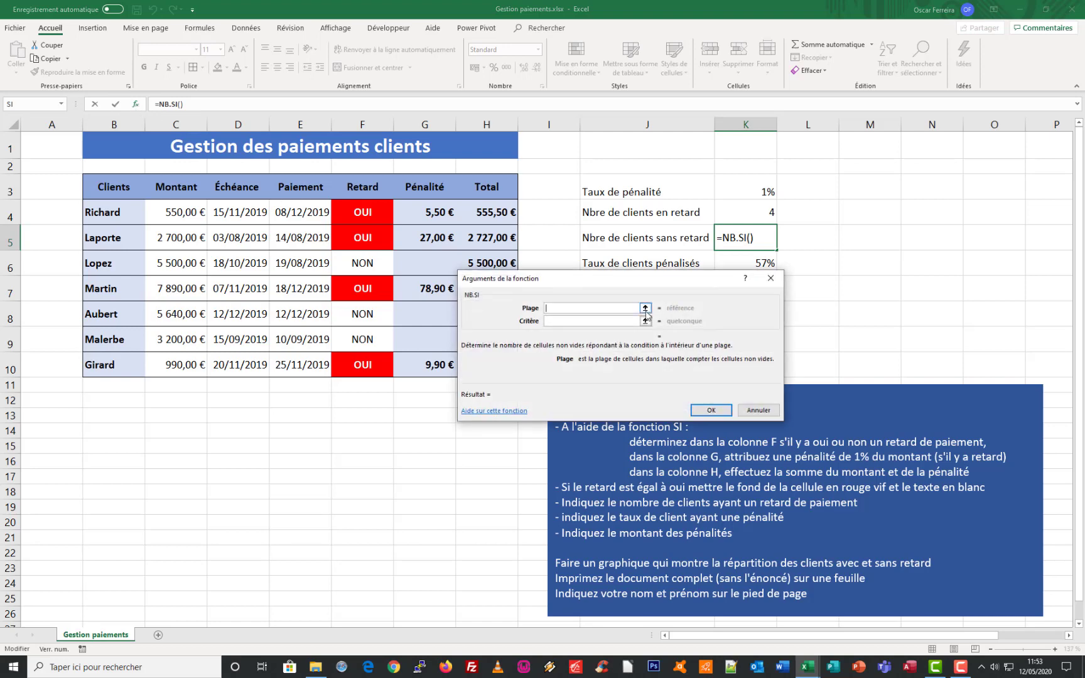
left_click_drag(625, 281, 627, 306)
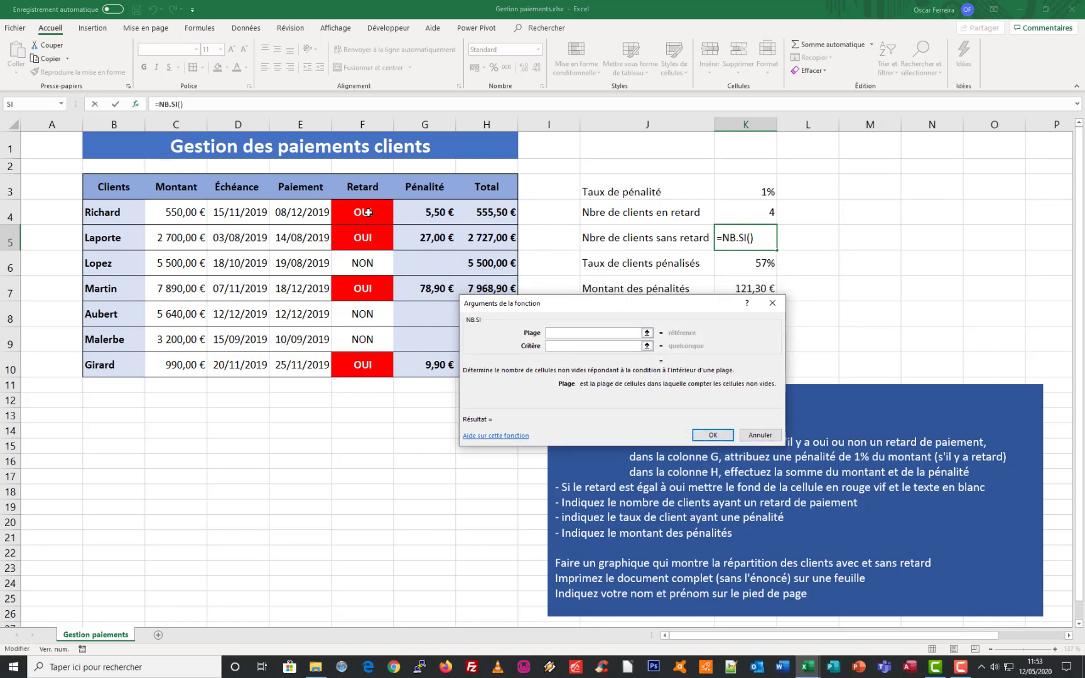
left_click_drag(368, 212, 351, 363)
left_click(555, 347)
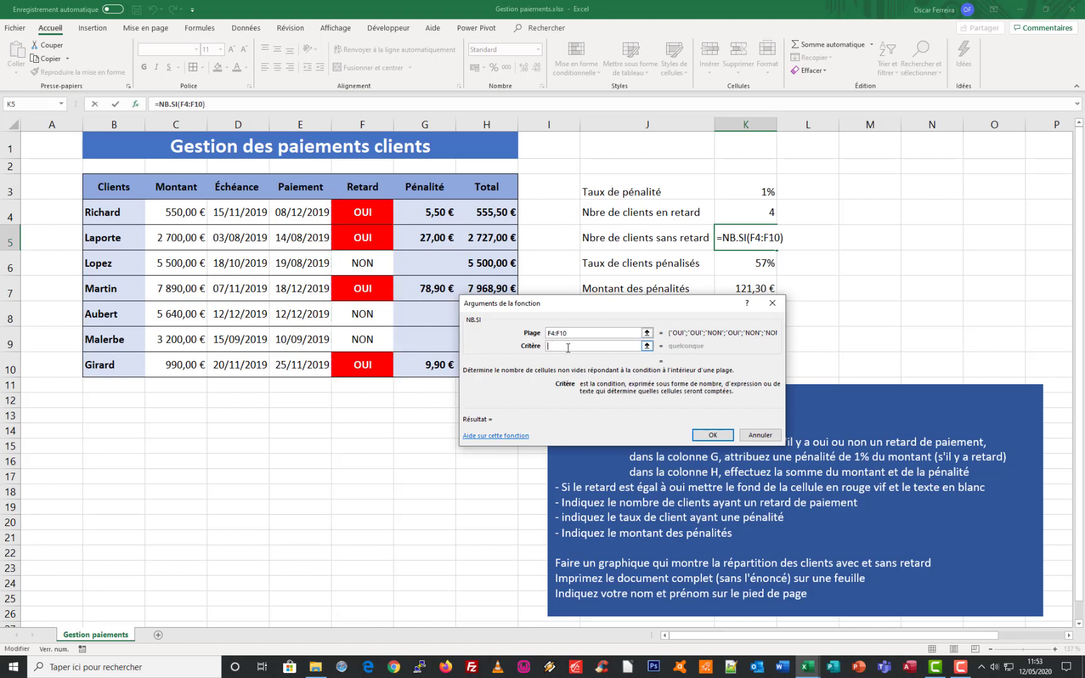
type("\"NON\"")
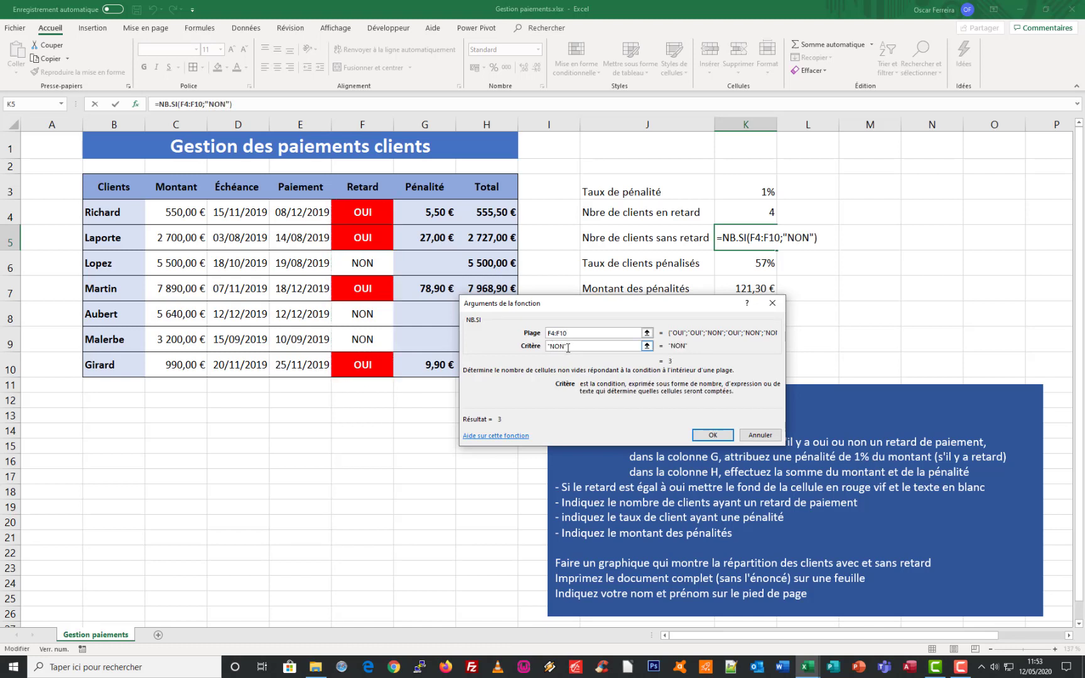
key("Return")
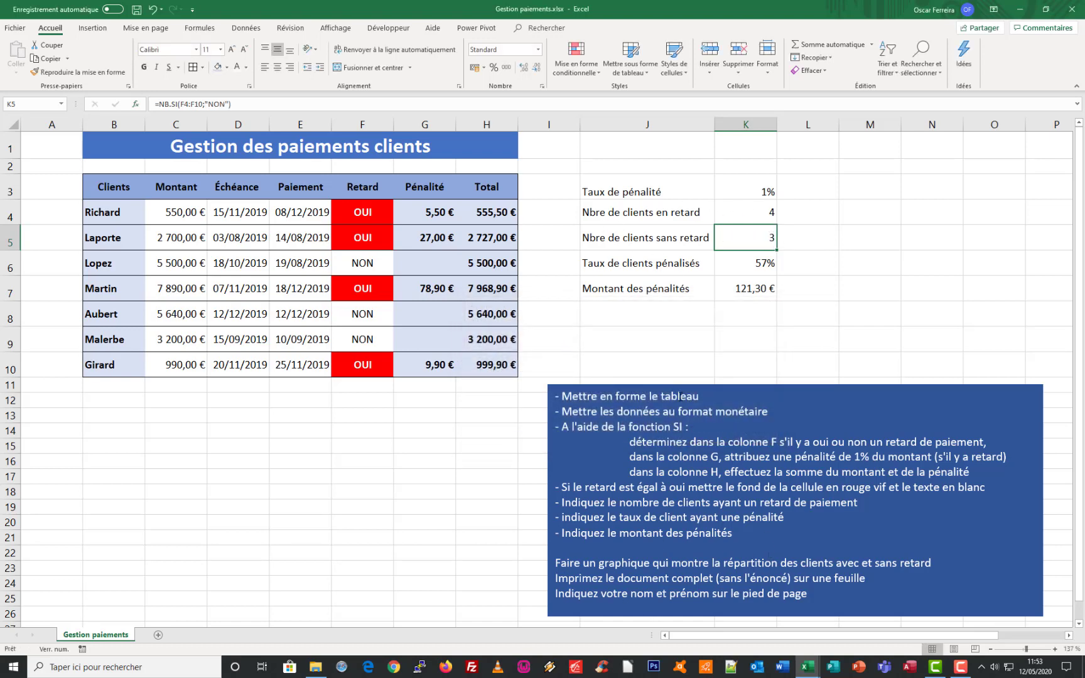
Insert a pie chart (Secteurs) from the late and on-time client counts in J4:K5
mouse_move(613, 209)
left_mouse_down()
mouse_move(668, 233)
mouse_move(725, 233)
left_mouse_up()
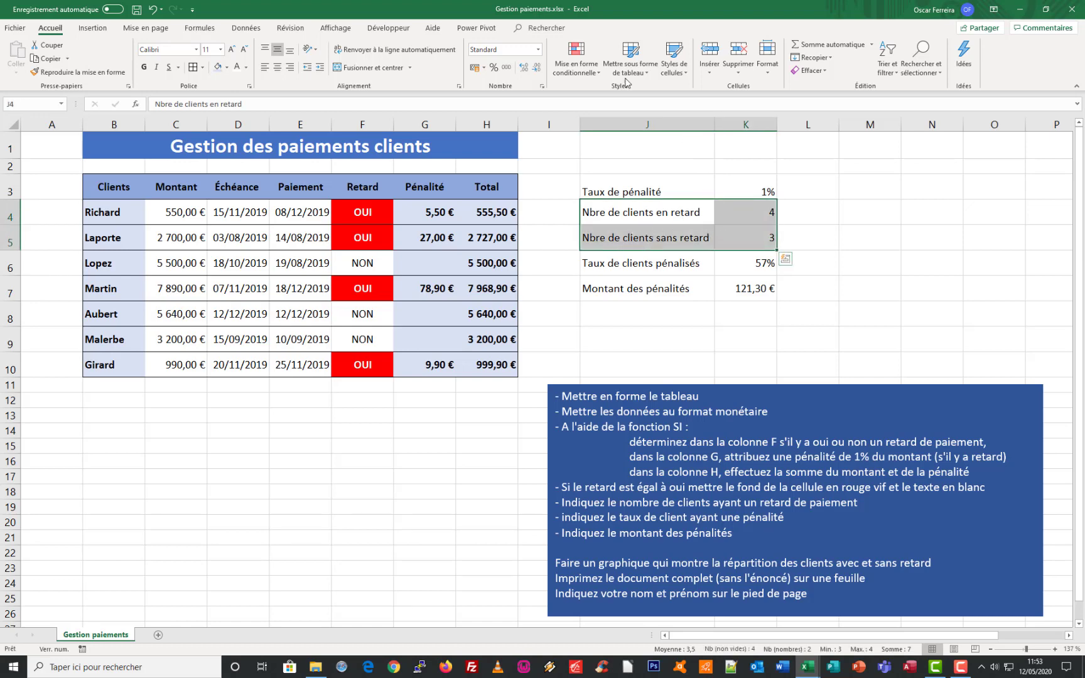
left_click(93, 28)
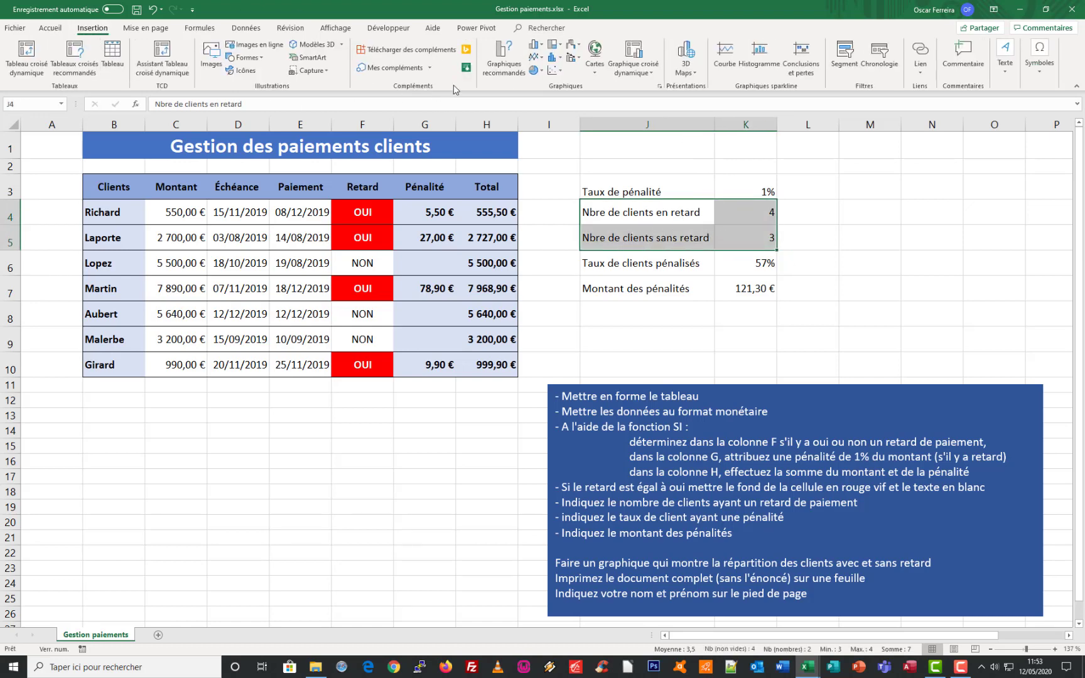
left_click(503, 60)
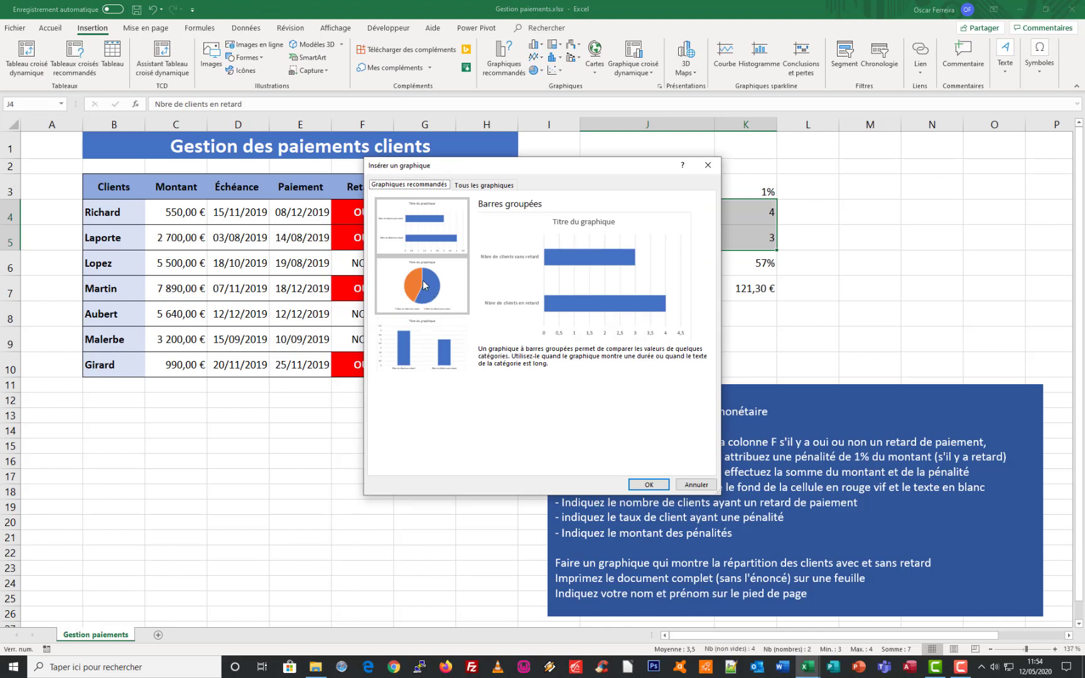
left_click(424, 285)
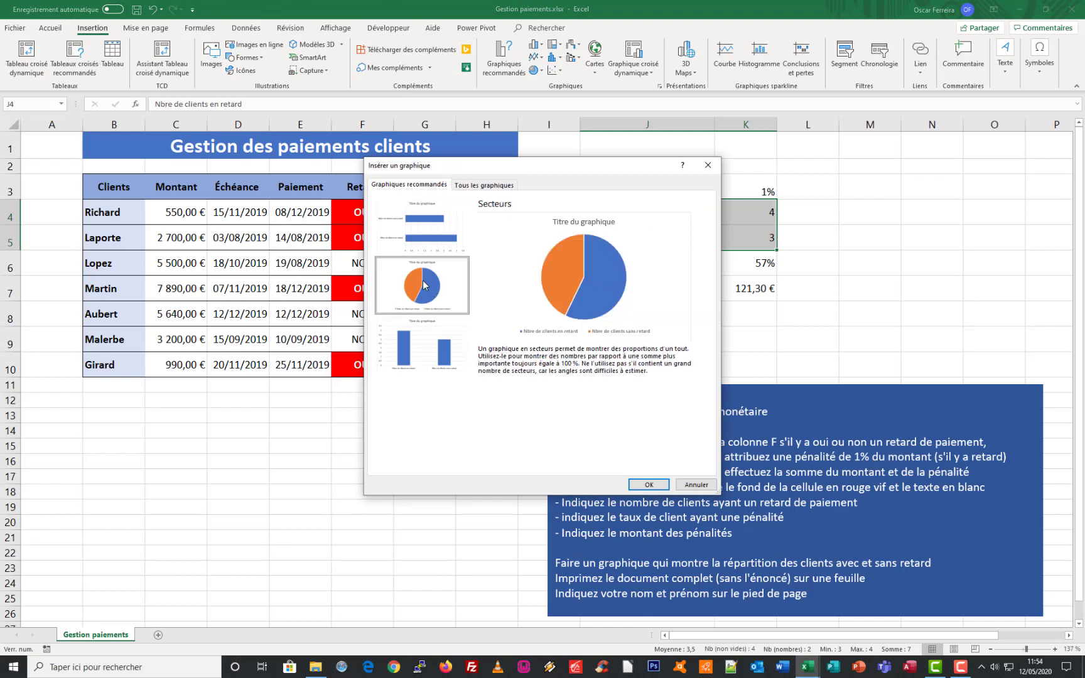
left_click(648, 484)
Move the instructions text box over to column M and place the pie chart below the summary, spanning columns J and K
left_click(761, 388)
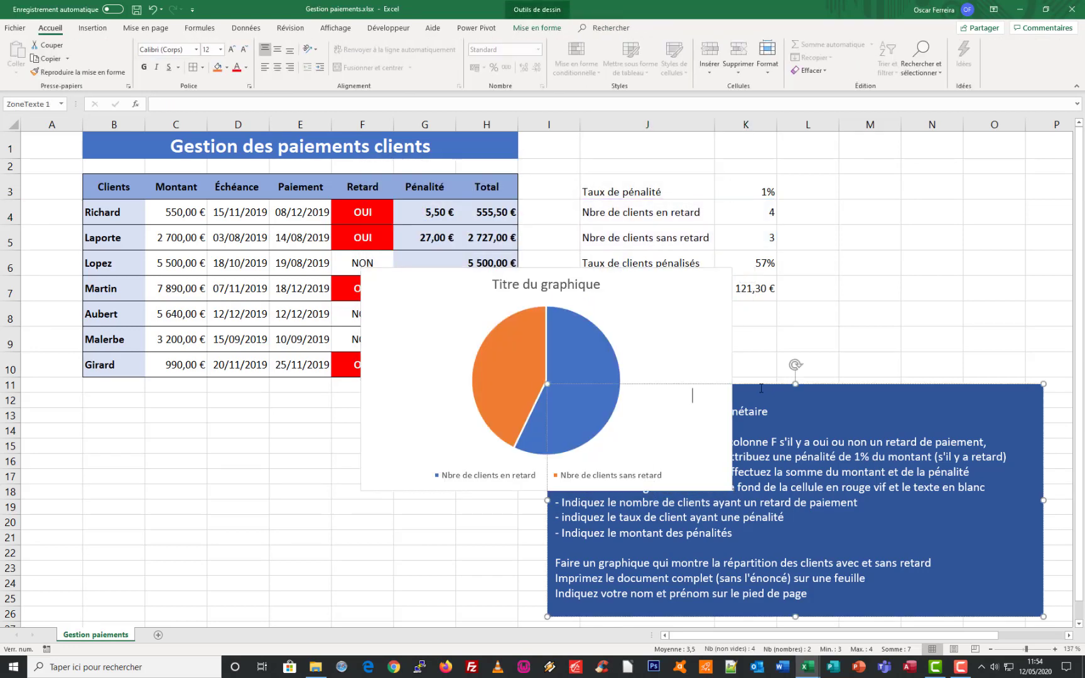
left_click_drag(761, 388, 1052, 245)
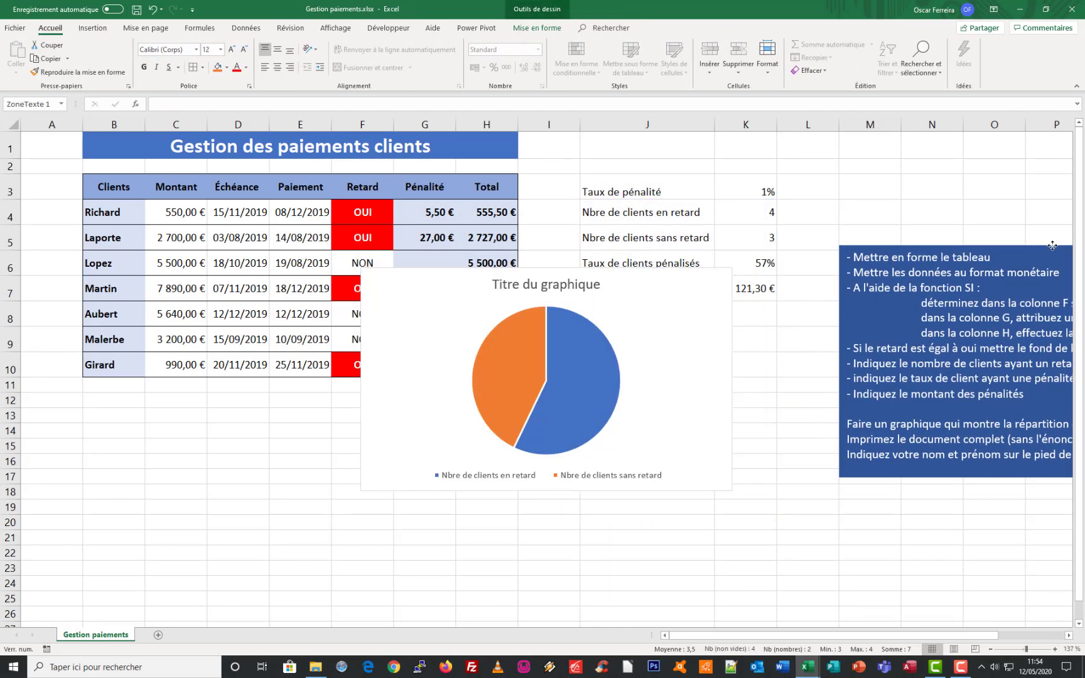
left_click(482, 268)
left_click_drag(482, 268, 694, 396)
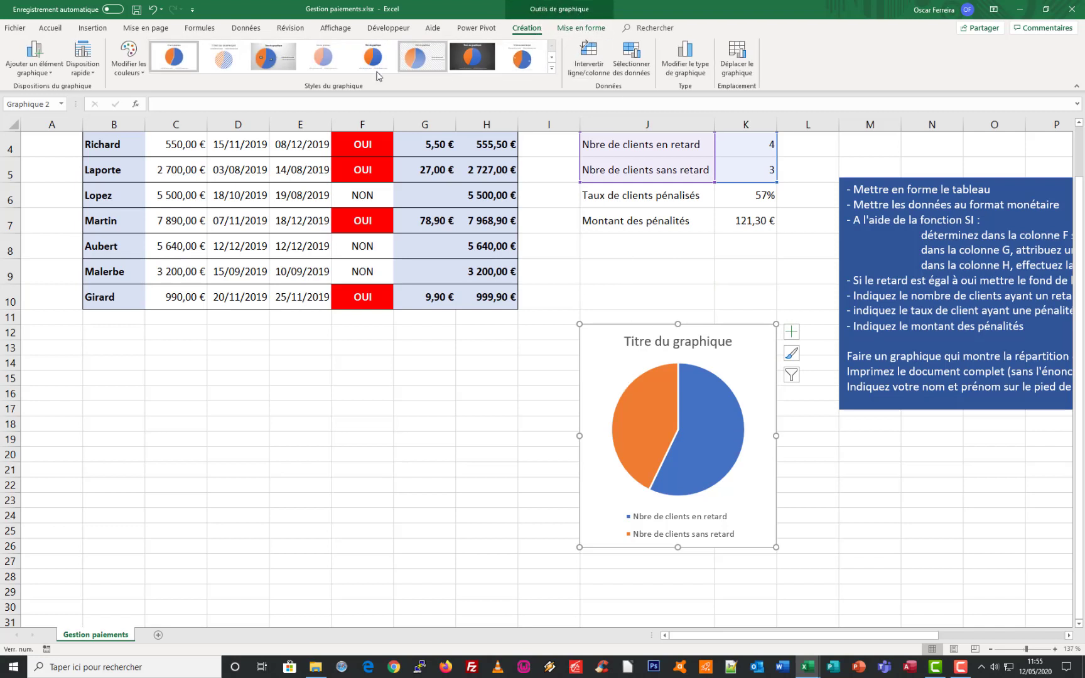
Apply quick layout Disposition 1 to the pie chart and move the late-client label nearer the middle of its slice
left_click(92, 75)
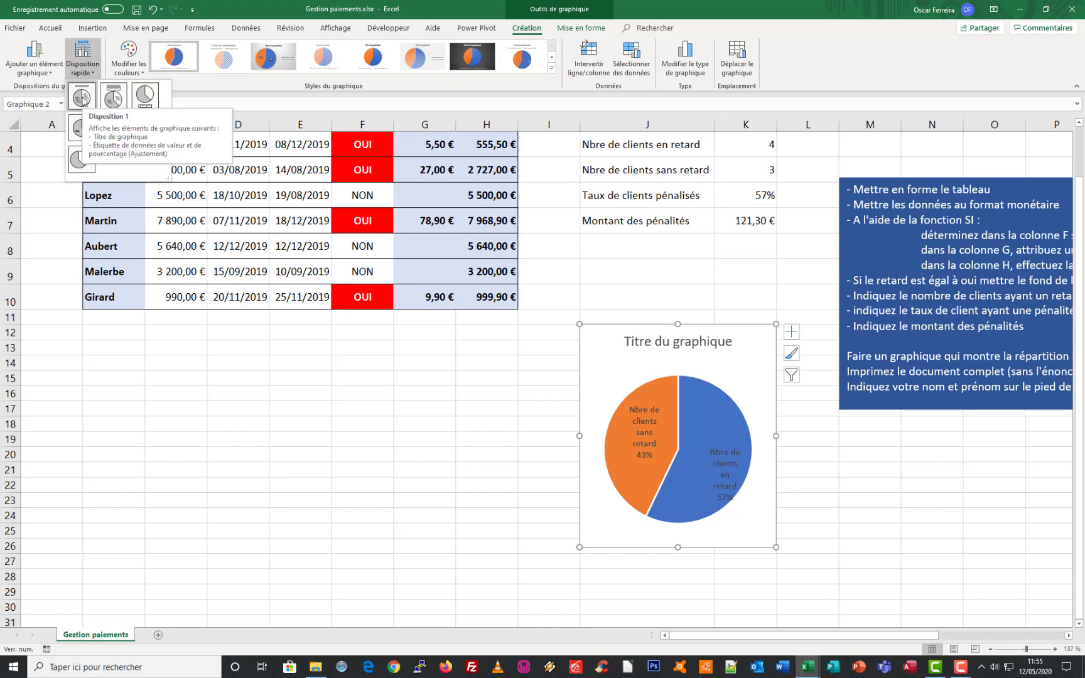
left_click(84, 99)
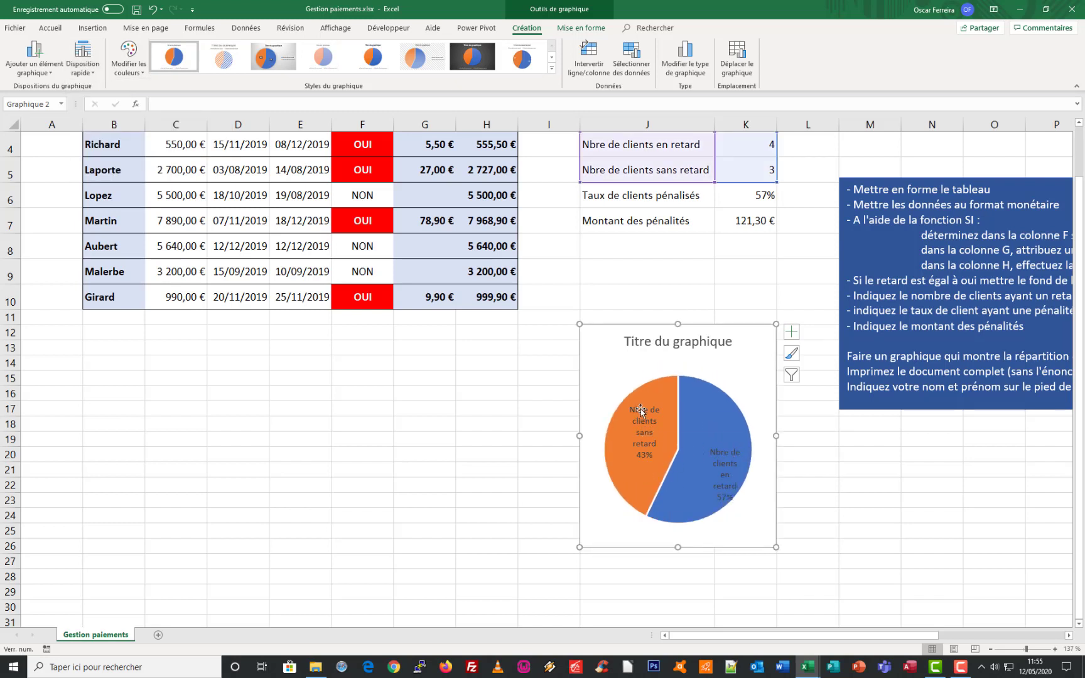
left_click(717, 460)
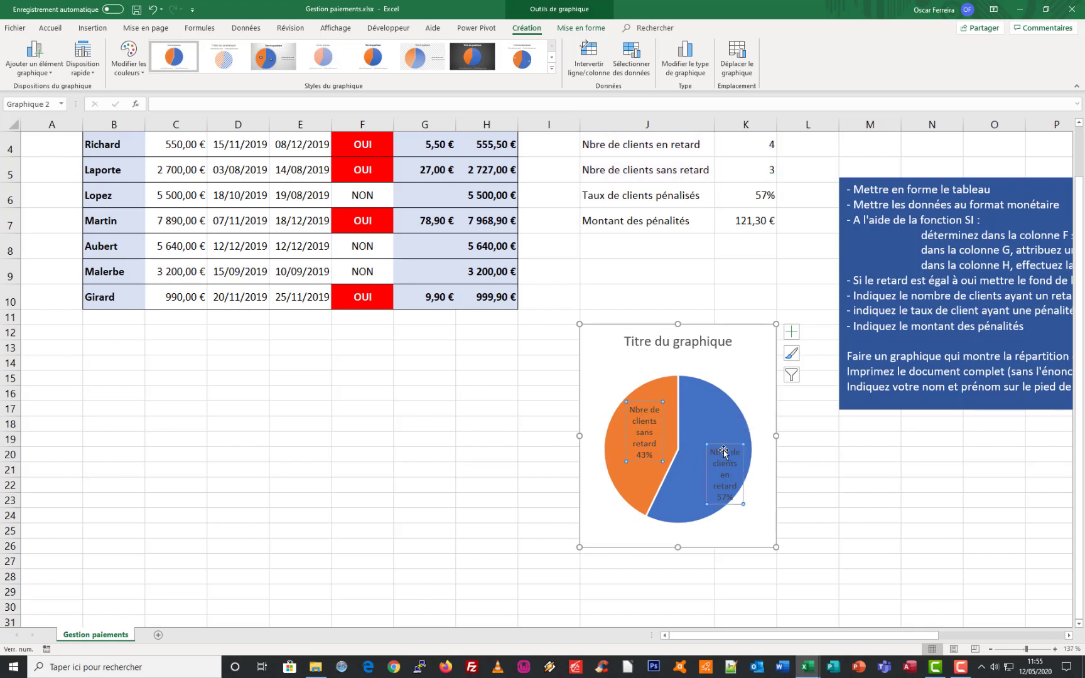
left_click(724, 446)
left_click_drag(720, 445, 698, 425)
left_click(515, 425)
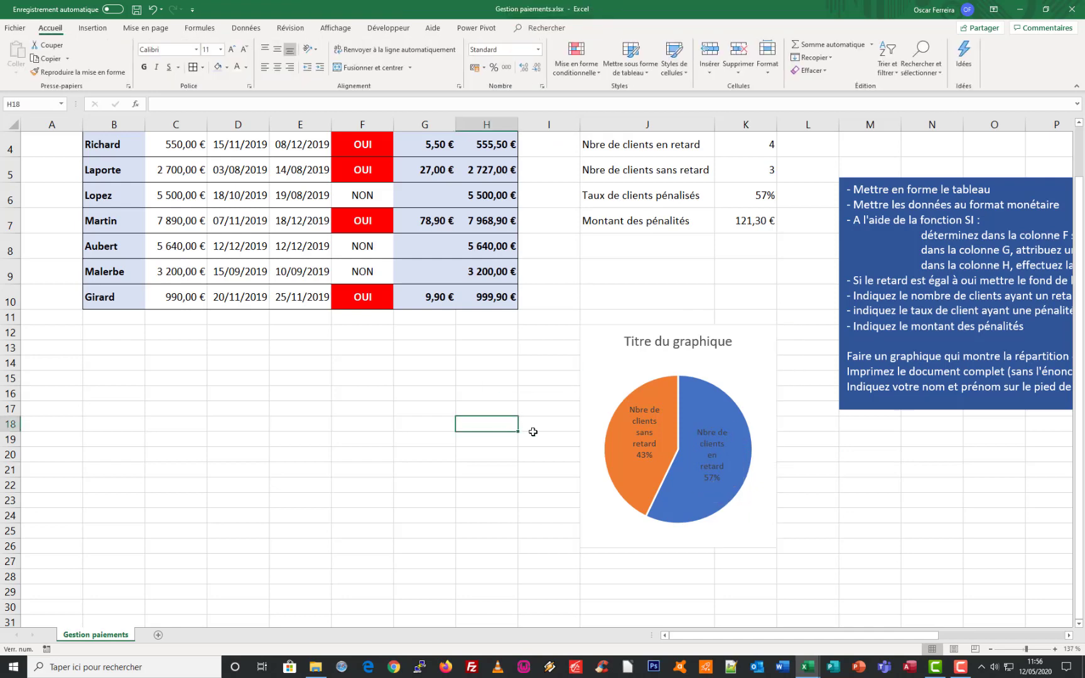
Increase the font size of the pie chart's data labels to 10.5
left_click(650, 430)
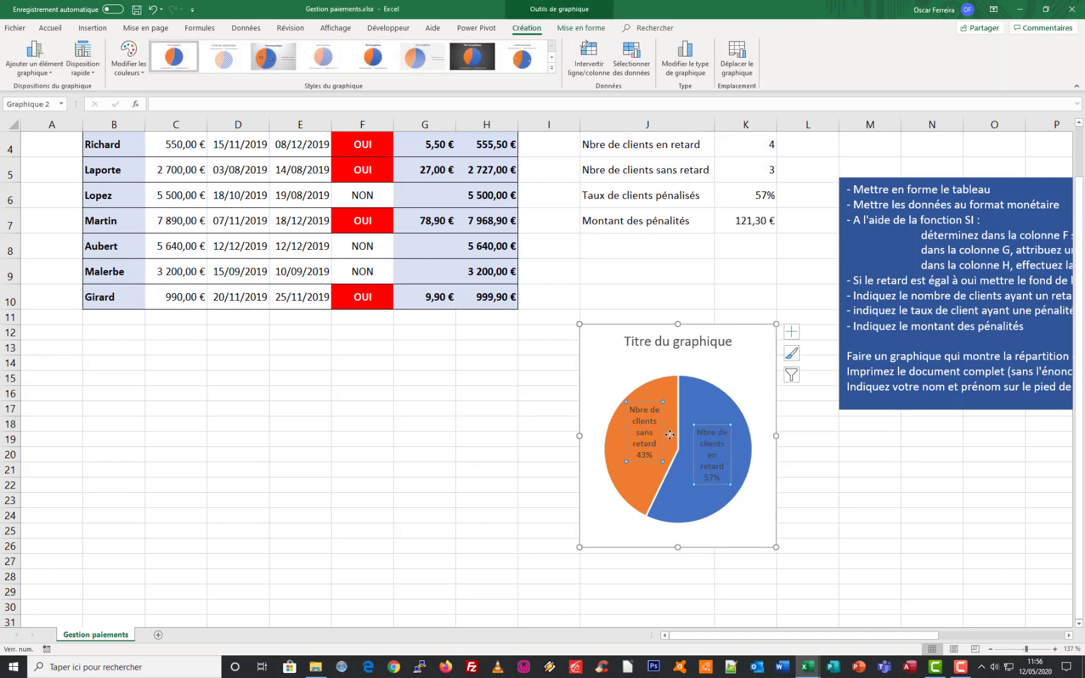
left_click(51, 28)
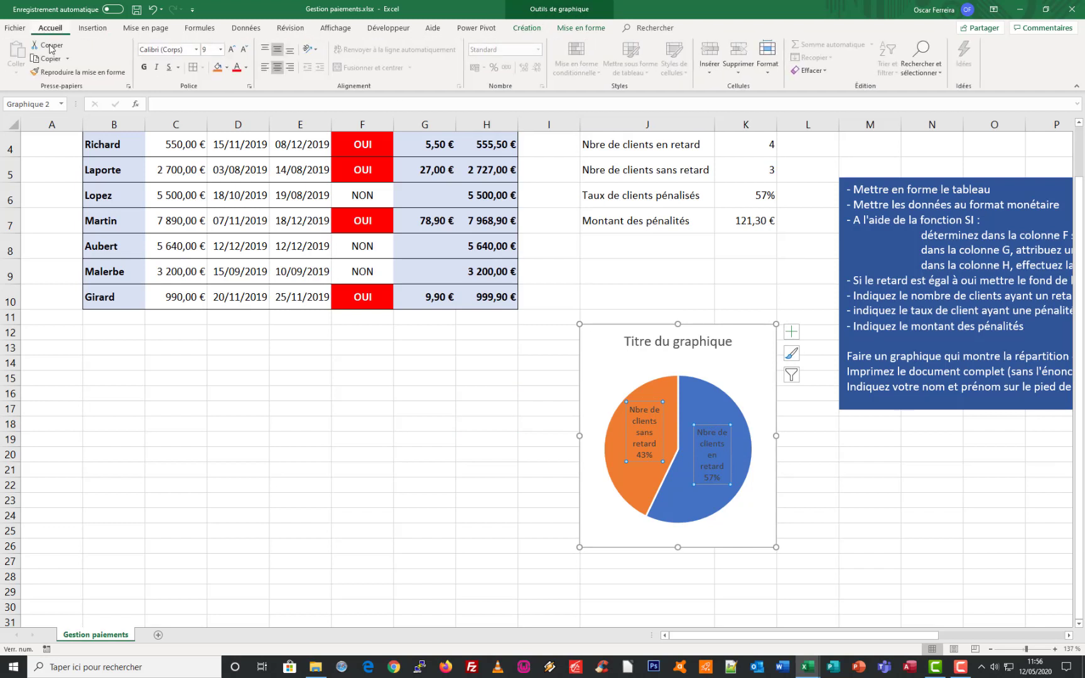
left_click(231, 49)
left_click(231, 50)
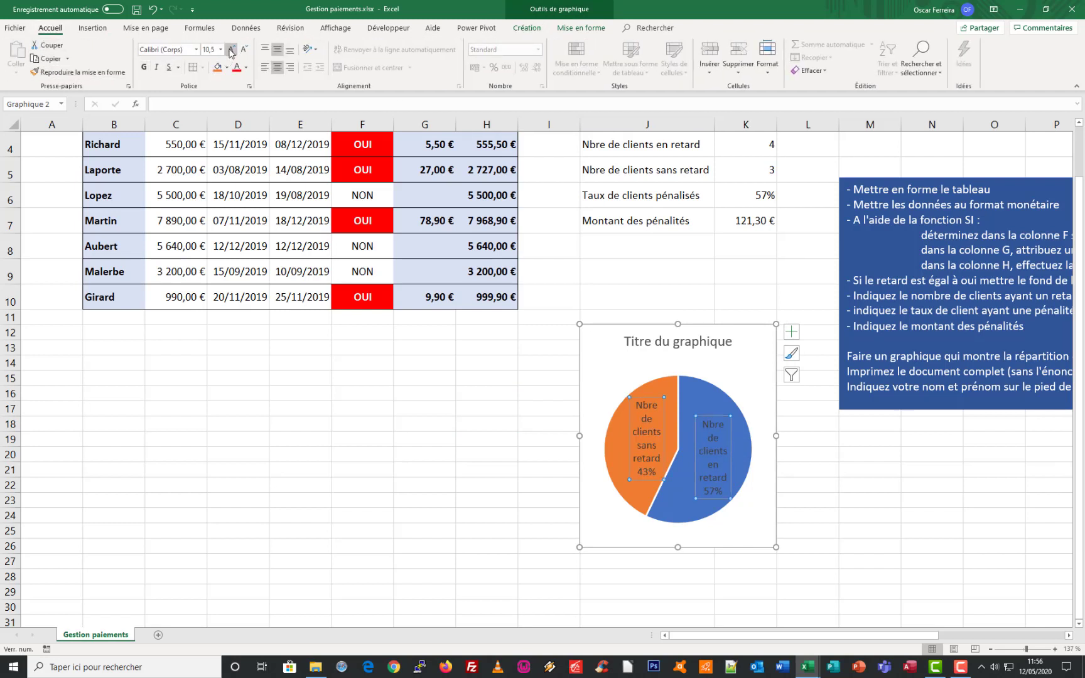
Make the pie chart's data labels bold and white
left_click(145, 67)
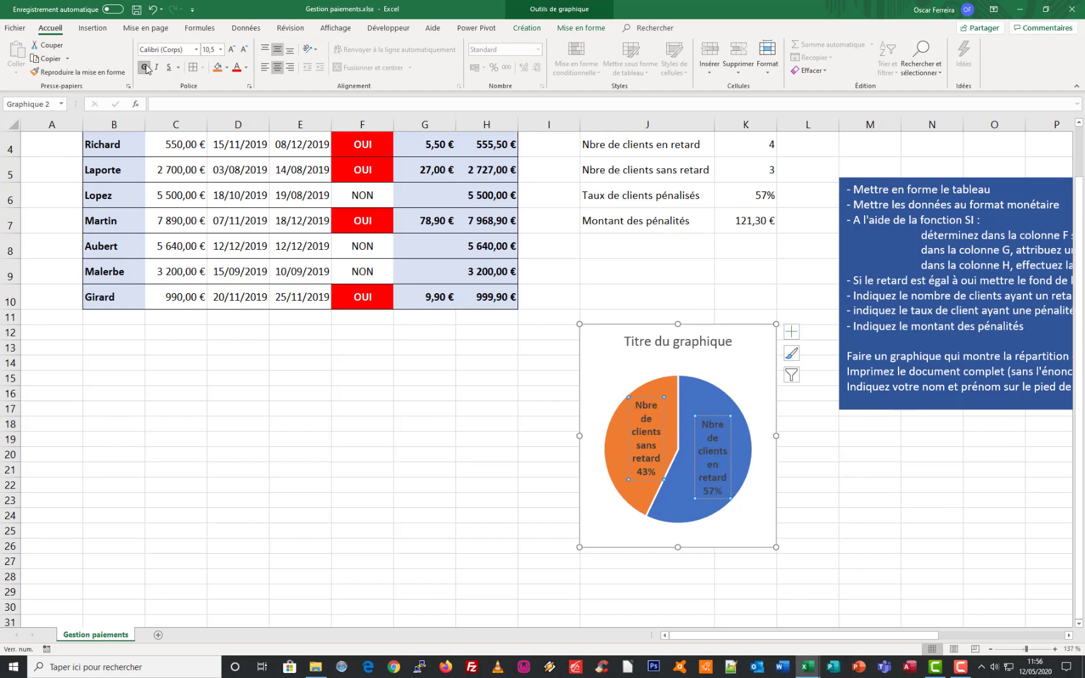
left_click(246, 67)
left_click(237, 107)
left_click(613, 305)
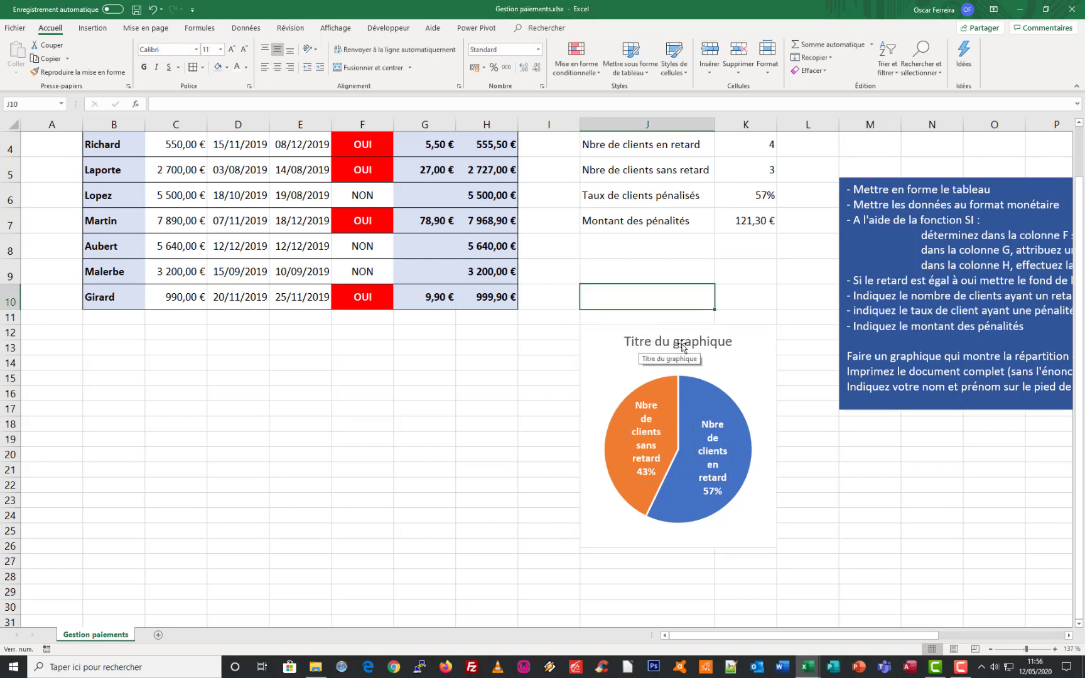
Replace the pie chart's placeholder title with "Répartition du paiement de clients"
left_click(628, 342)
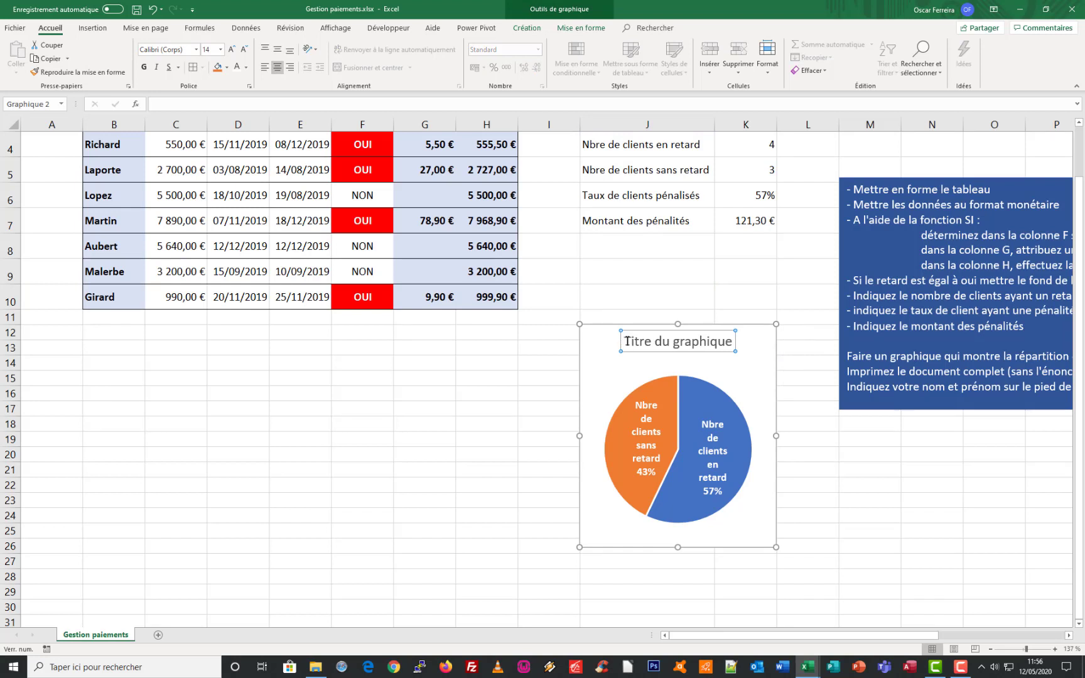
left_click_drag(625, 342, 735, 343)
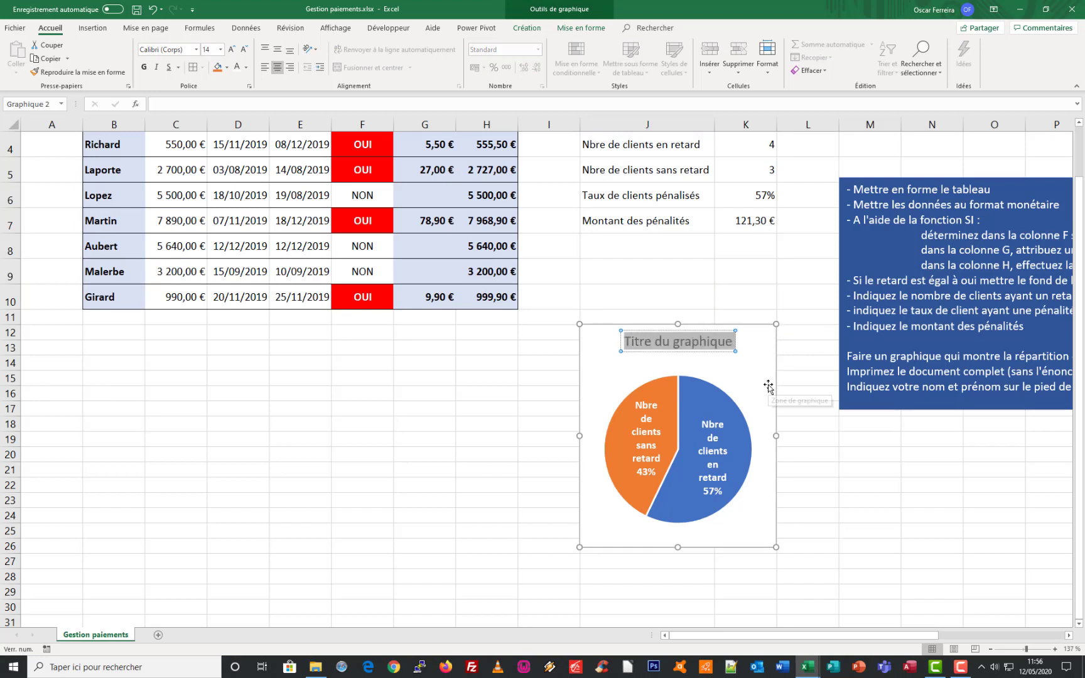
key("Delete")
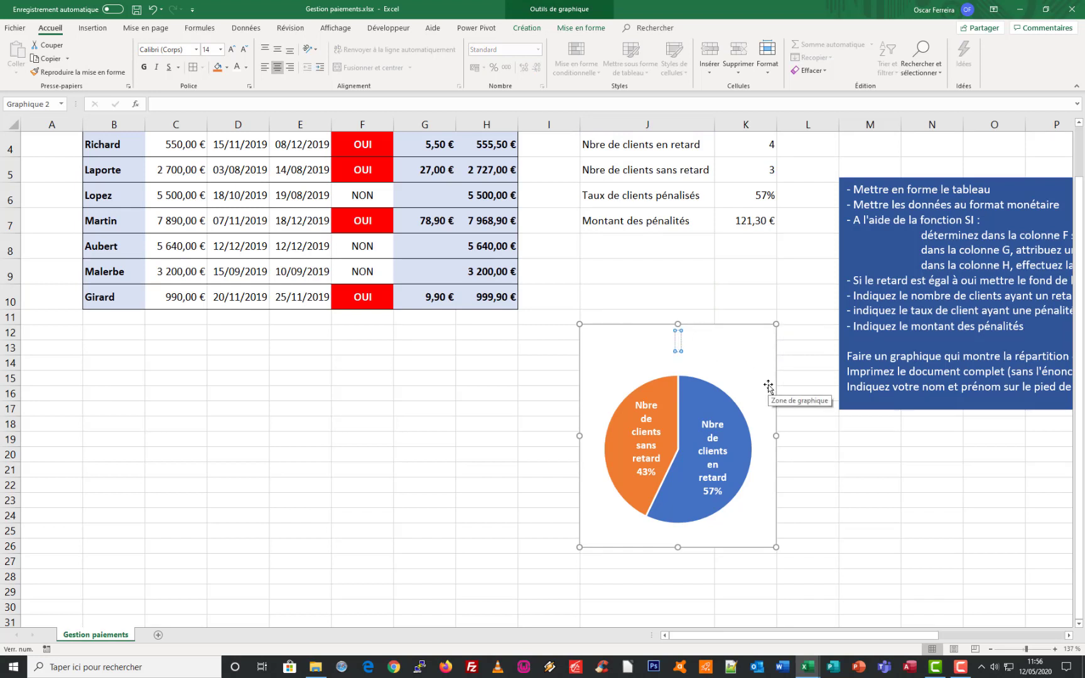
type("Répartition du paiement")
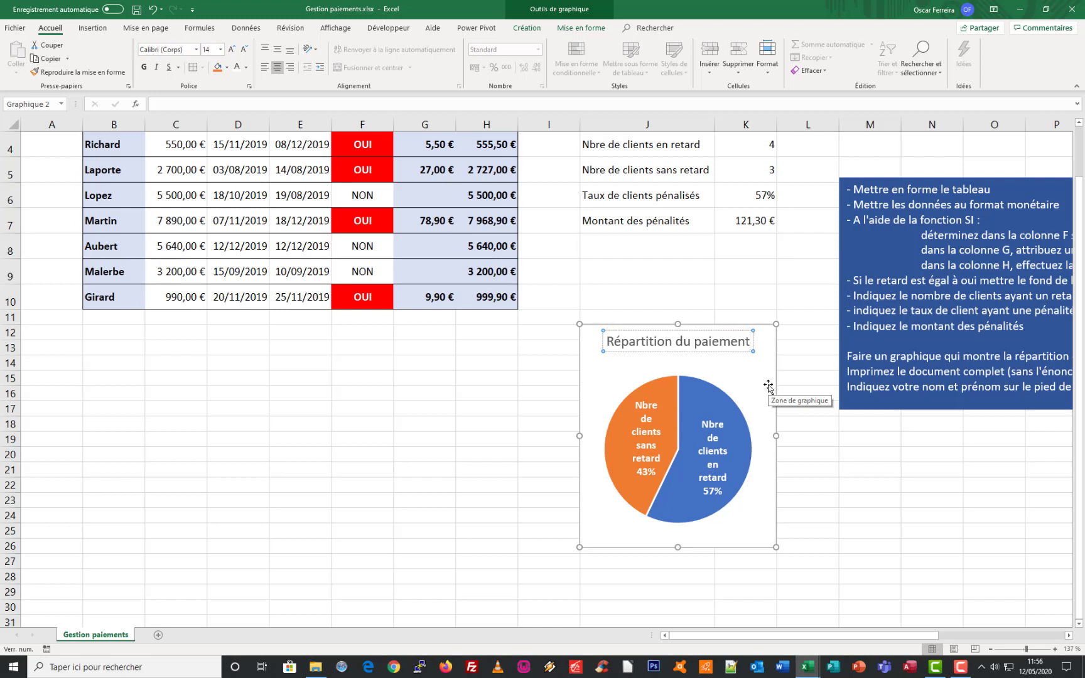
type(" de ")
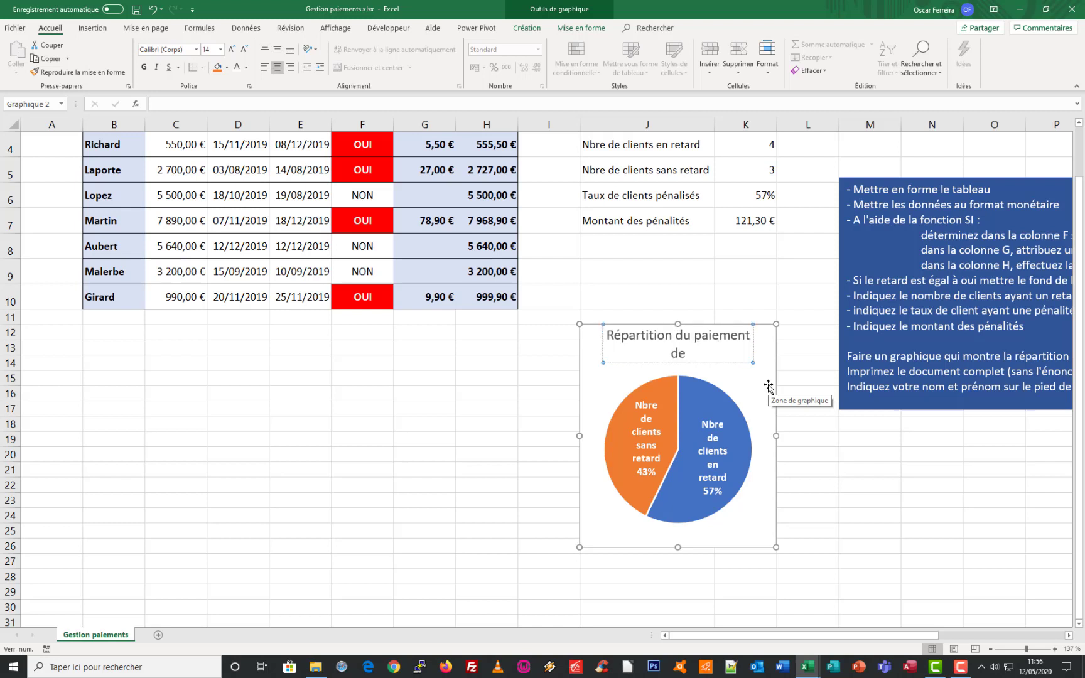
type("clients")
left_click(690, 316)
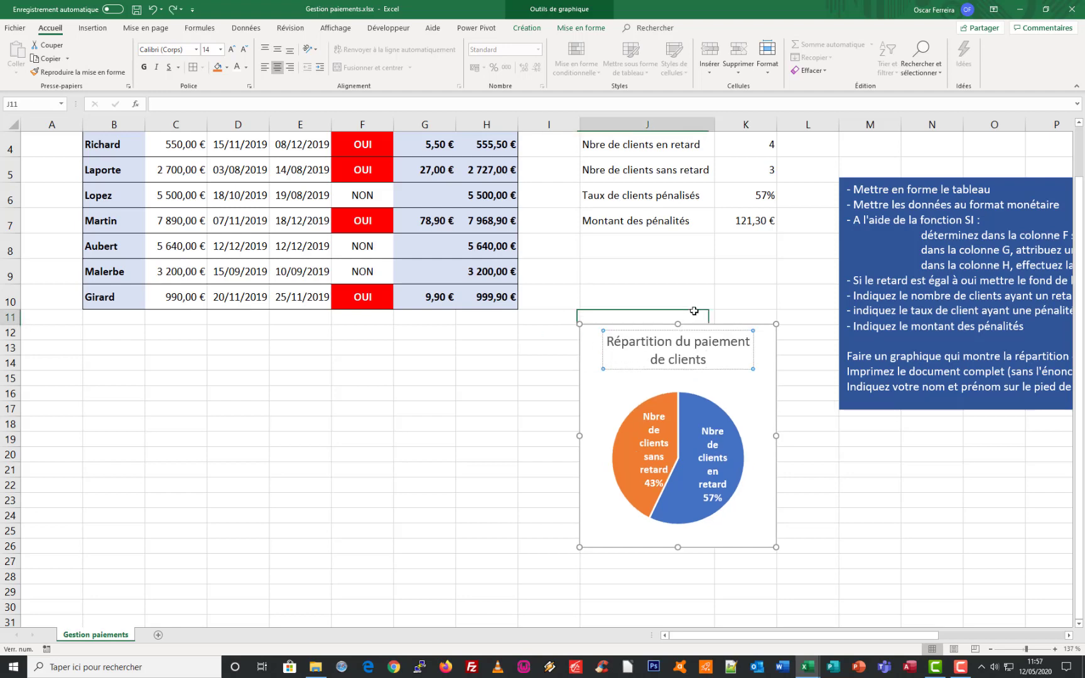
Insert the recommended clustered column chart (Histogramme groupé) from the Clients and Total columns, B3:B10 and H3:H10
scroll(666, 293, "up", 1)
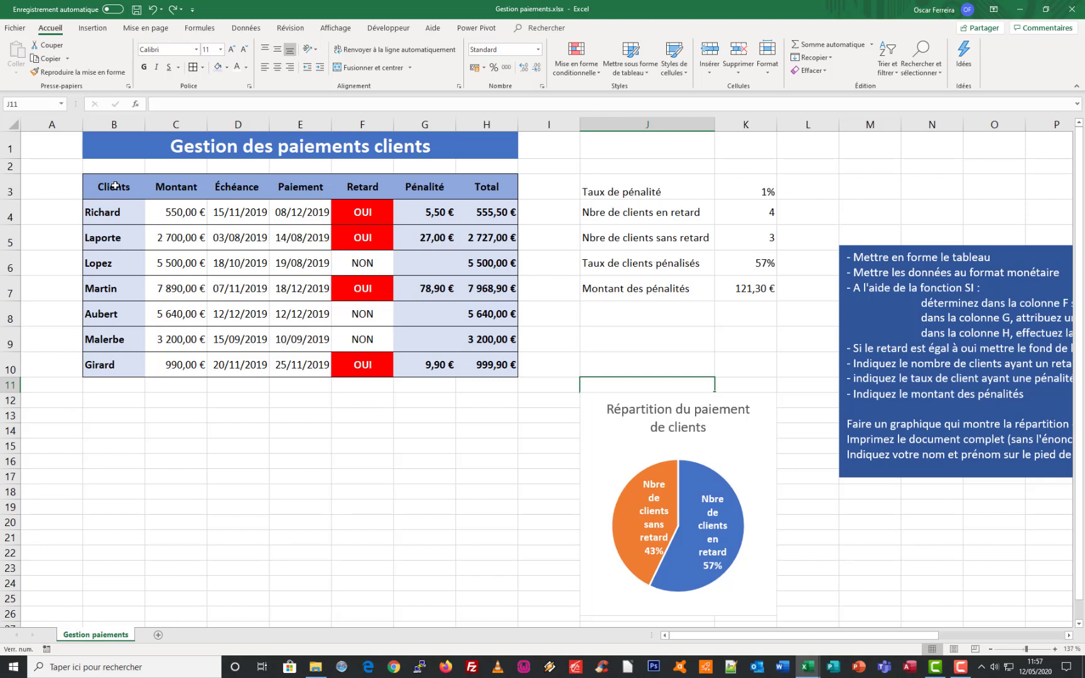
left_click_drag(115, 184, 93, 359)
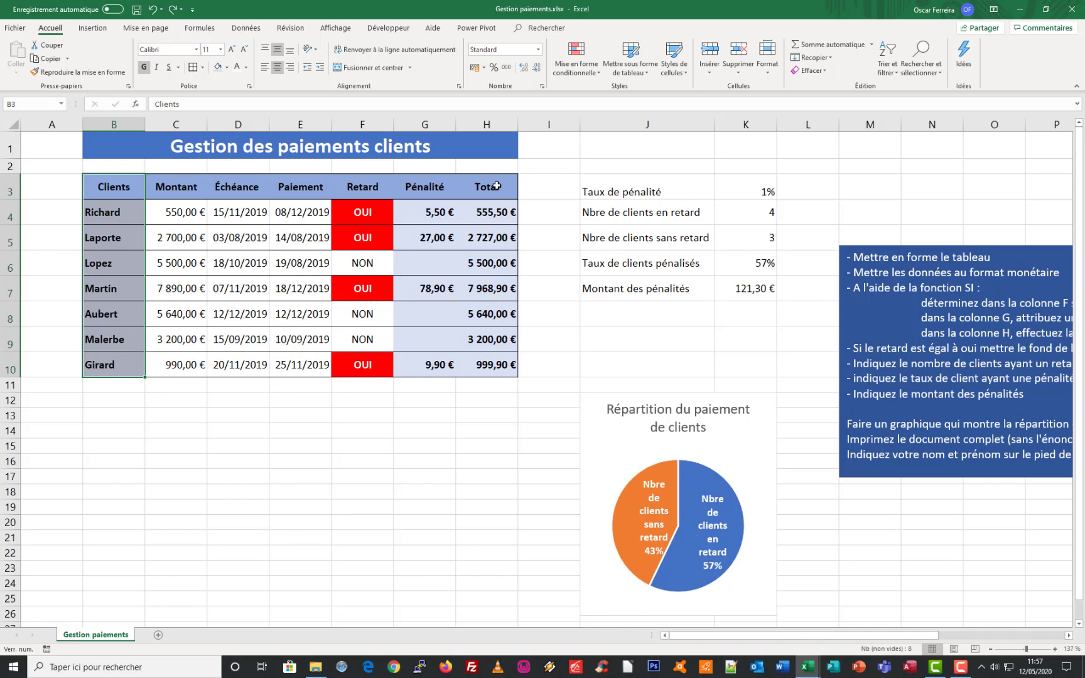
left_click_drag(496, 185, 483, 373)
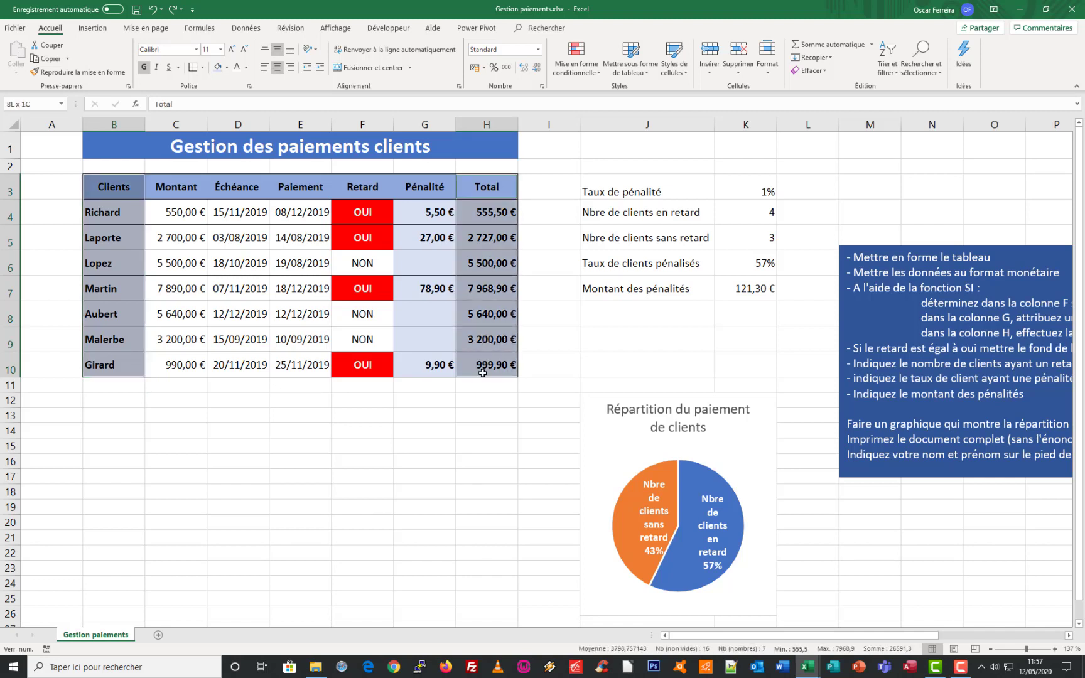
left_click(94, 27)
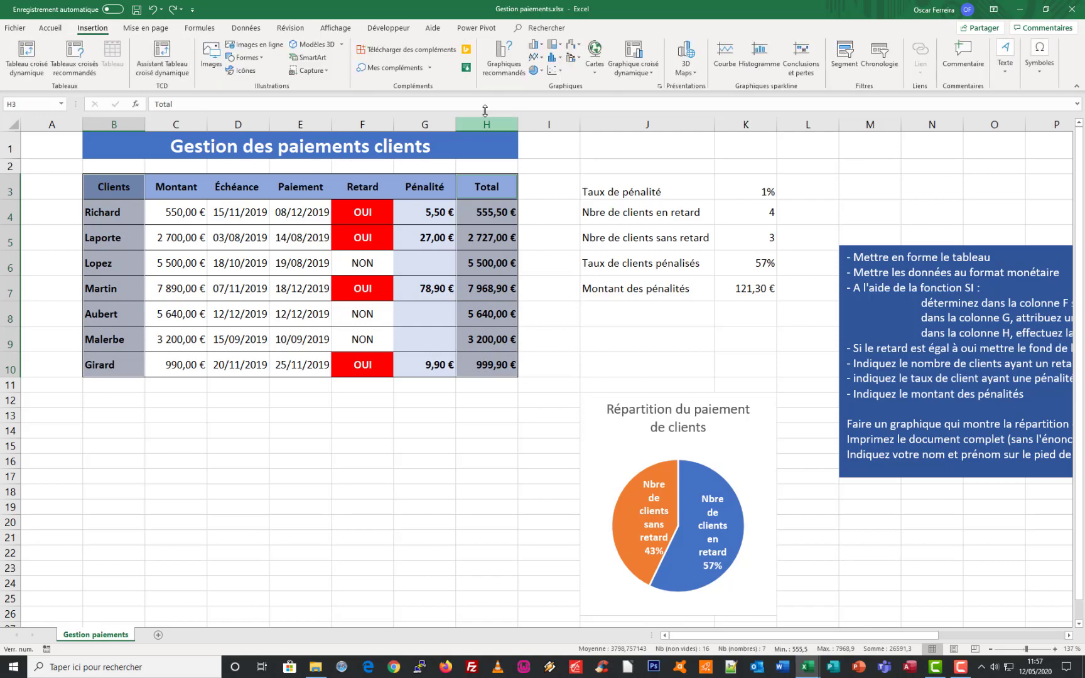
left_click(503, 57)
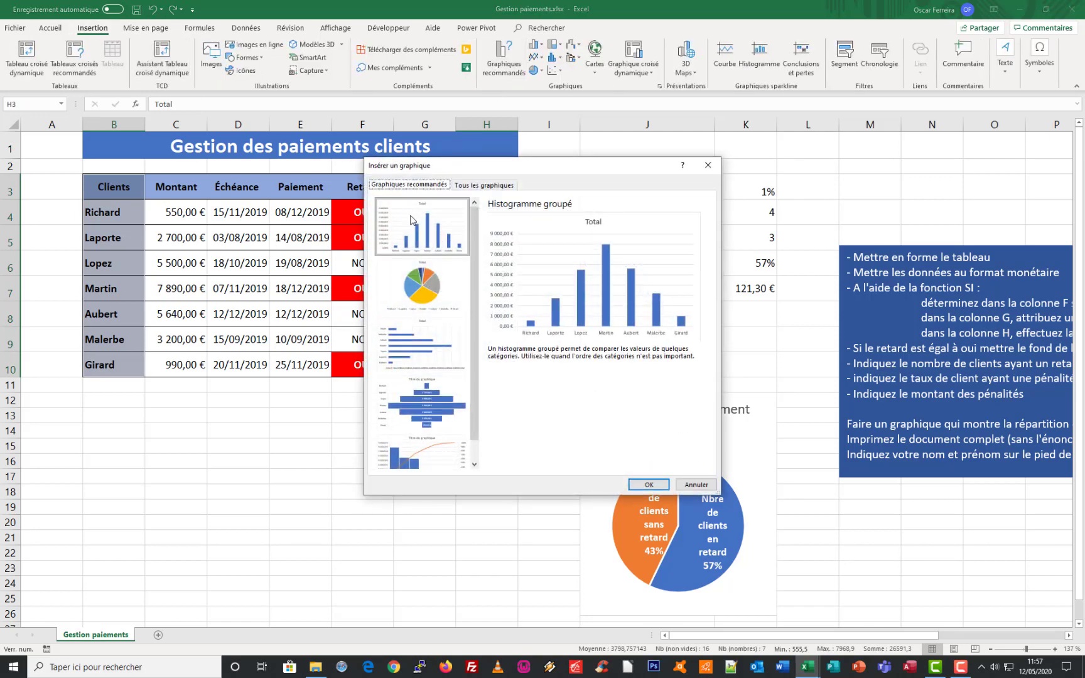
left_click(649, 484)
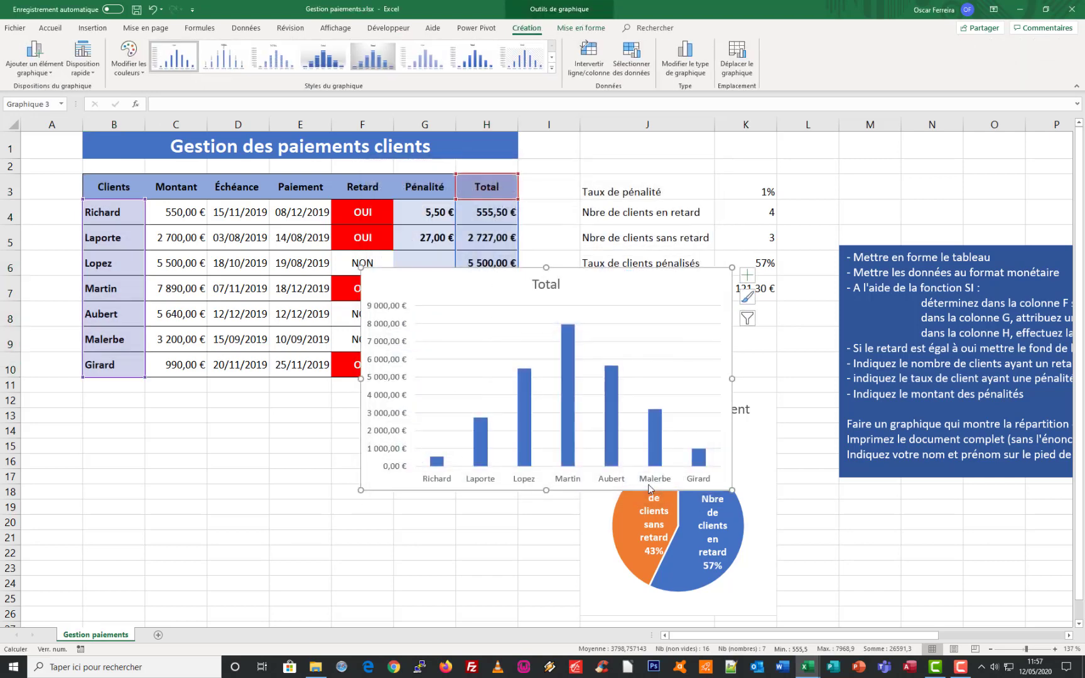
Place the column chart below the payment table, spanning columns B to H and rows 12 to 26
left_click_drag(477, 279, 219, 394)
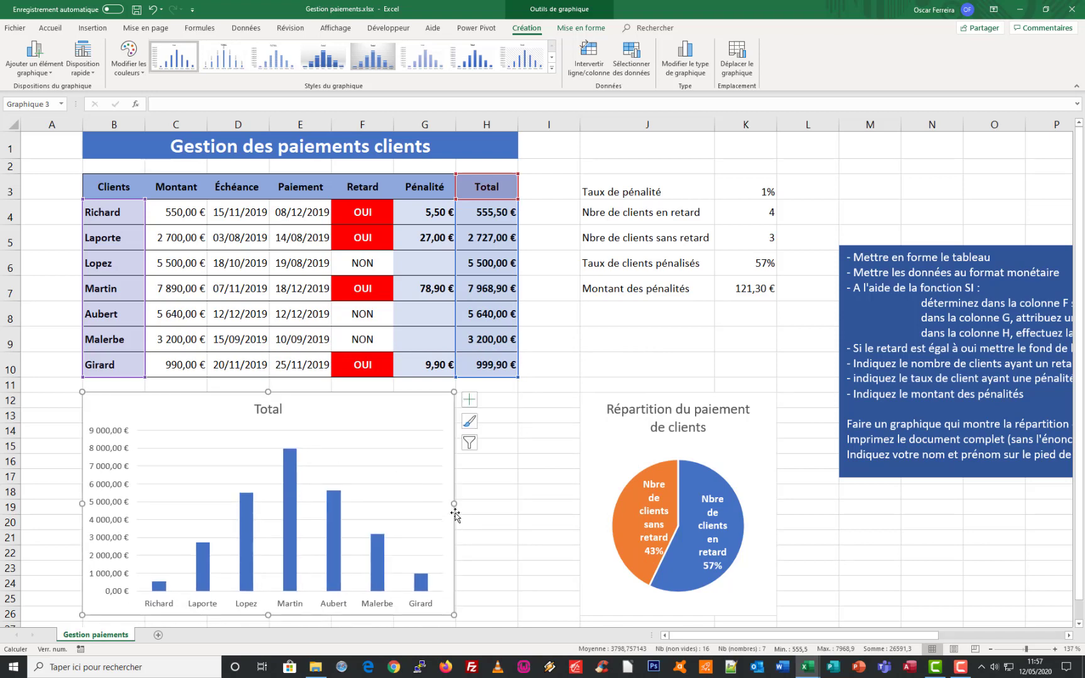
left_click_drag(455, 504, 523, 504)
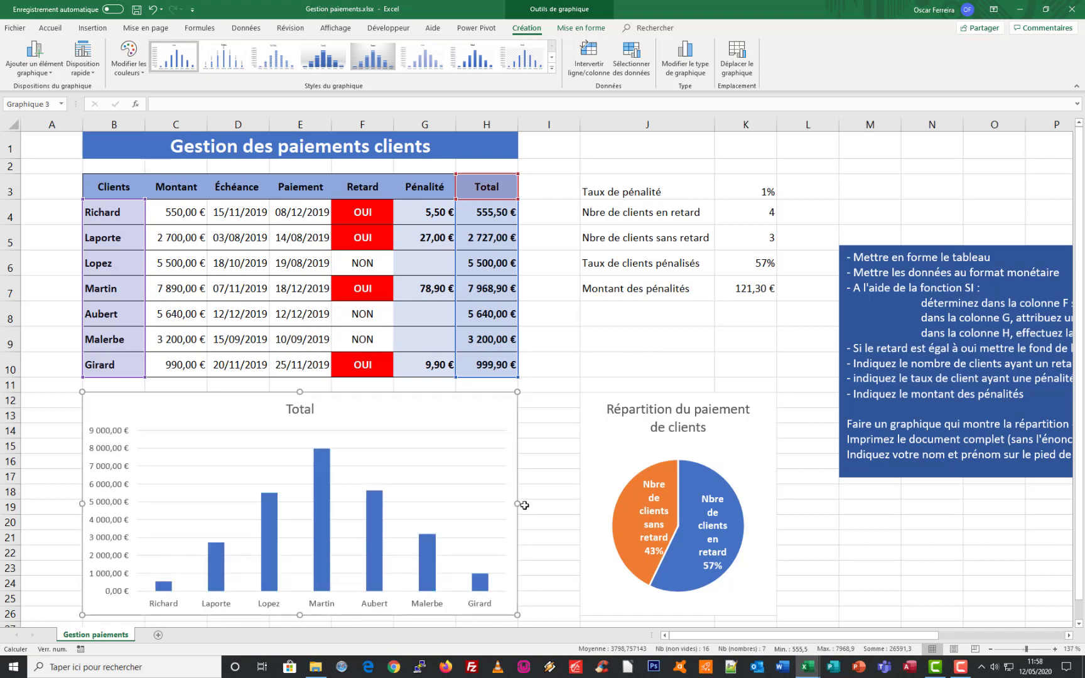
scroll(440, 514, "down", 2)
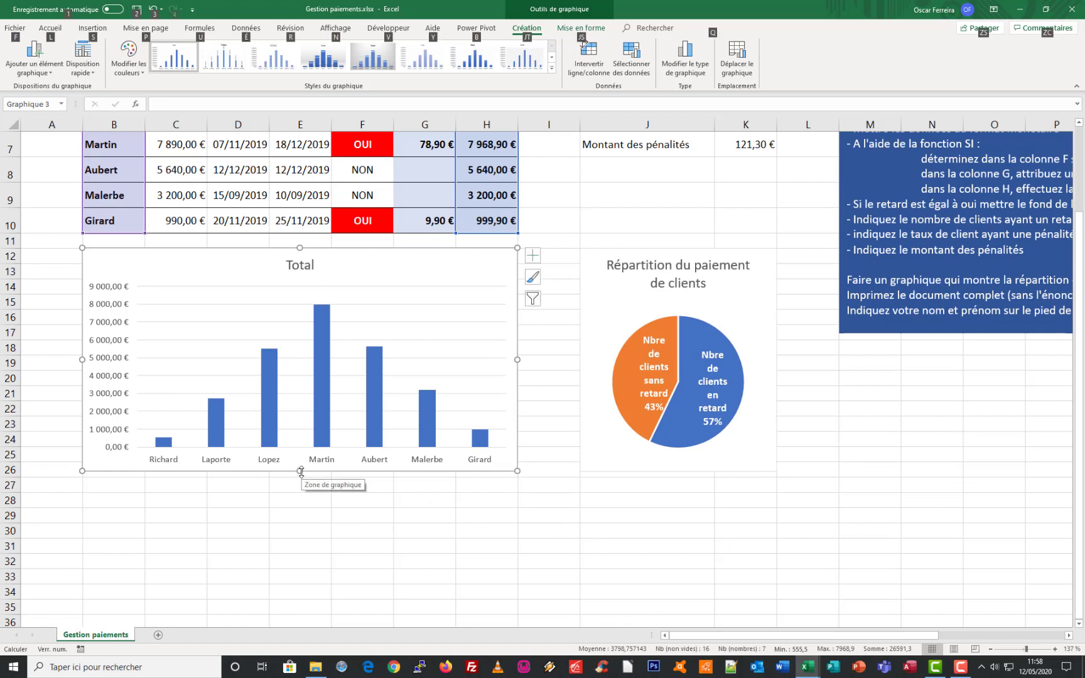
left_click_drag(301, 472, 300, 476)
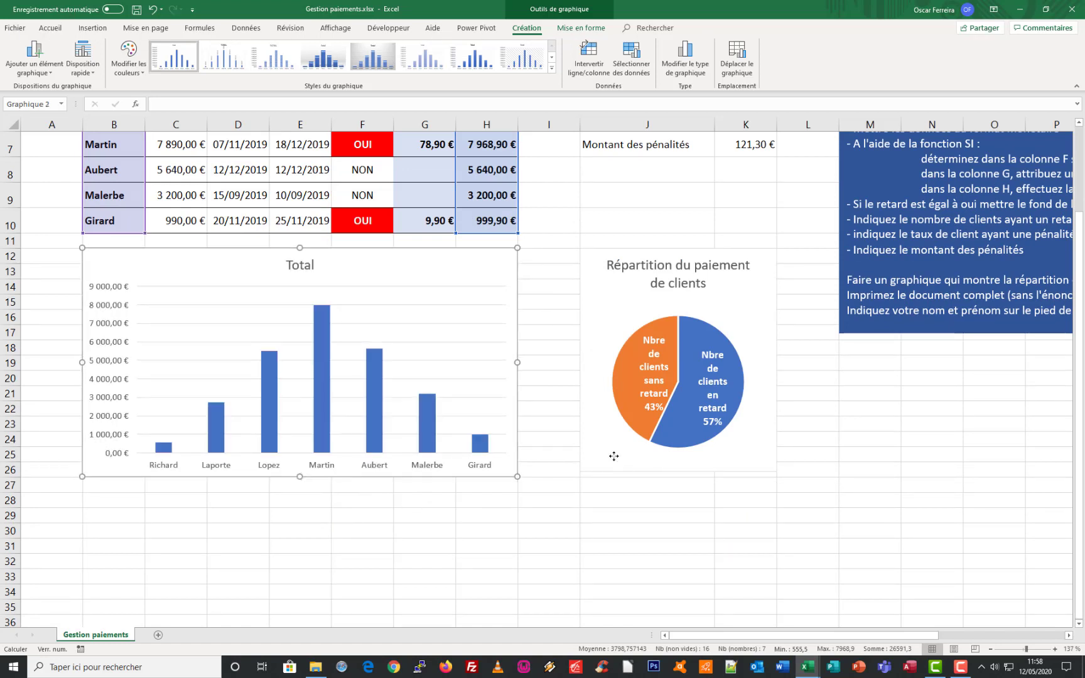
Extend the pie chart's height to the lower edge of row 26, level with the column chart
left_click(644, 468)
key("alt")
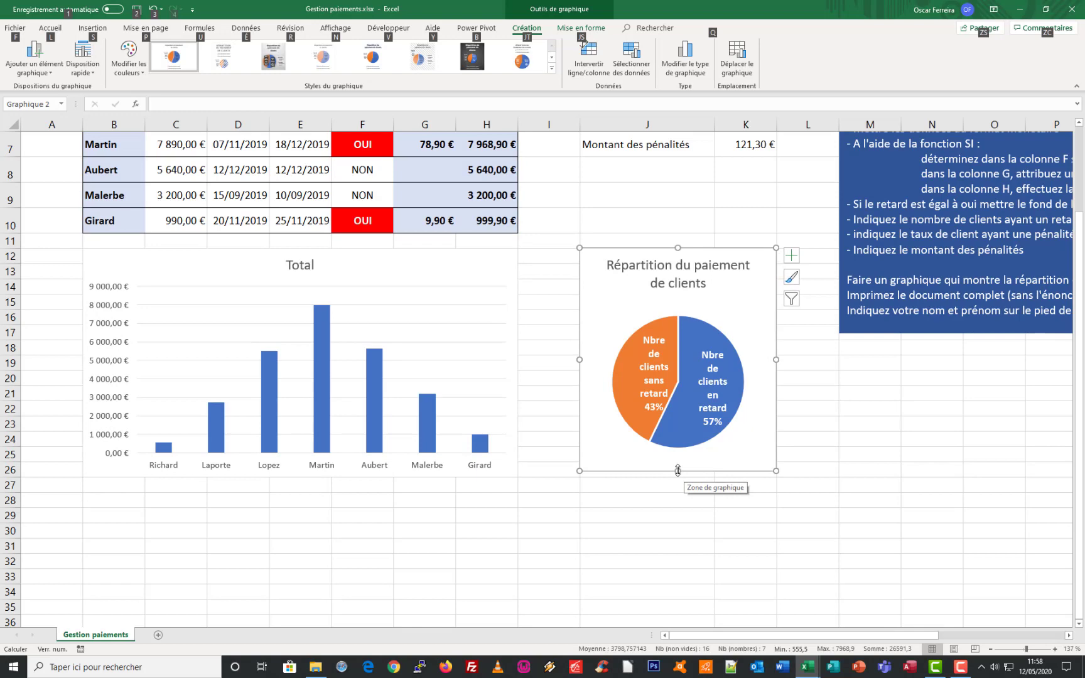
left_click_drag(677, 470, 677, 476)
Apply the chart style with a grey gradient background and values inside wide bars to the column chart
scroll(276, 329, "up", 1)
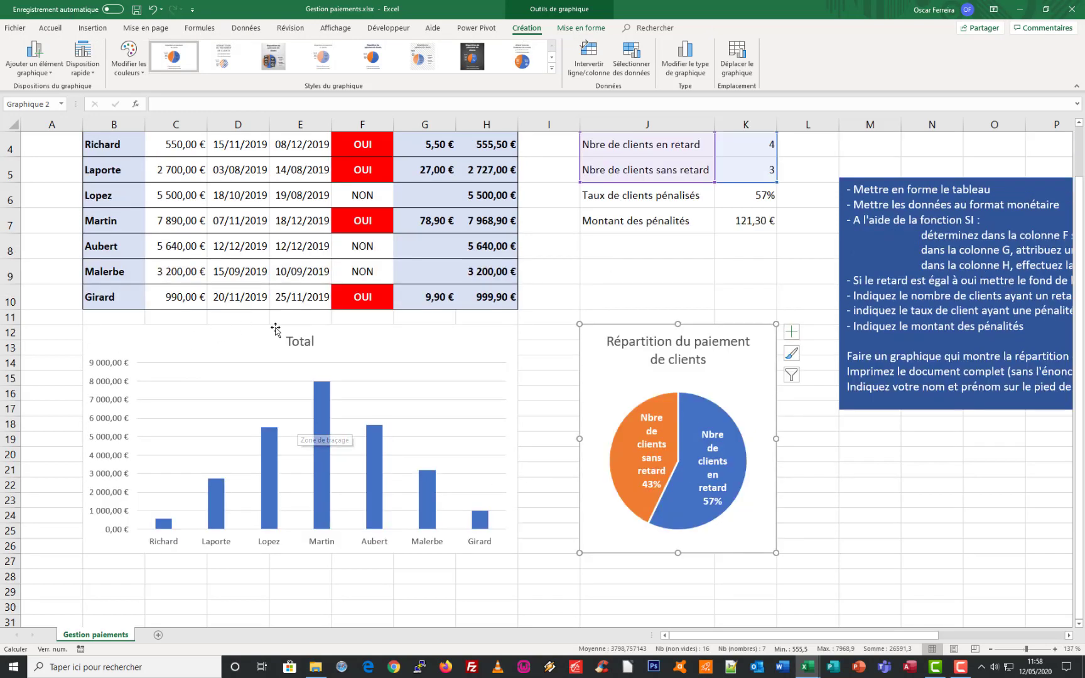
left_click(349, 345)
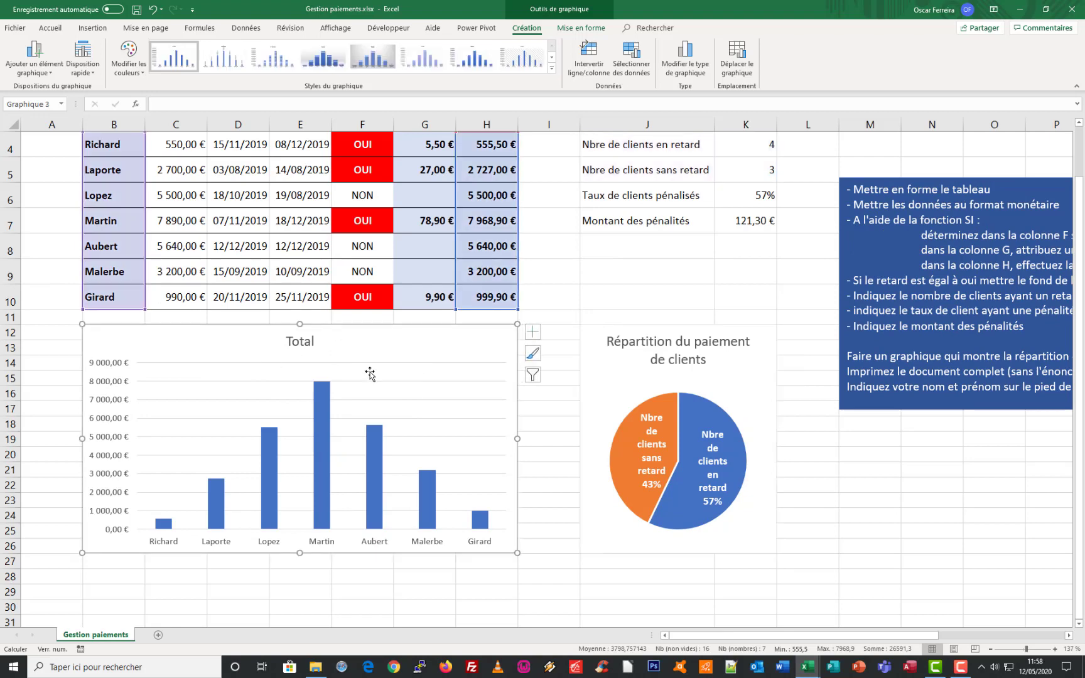
left_click(551, 67)
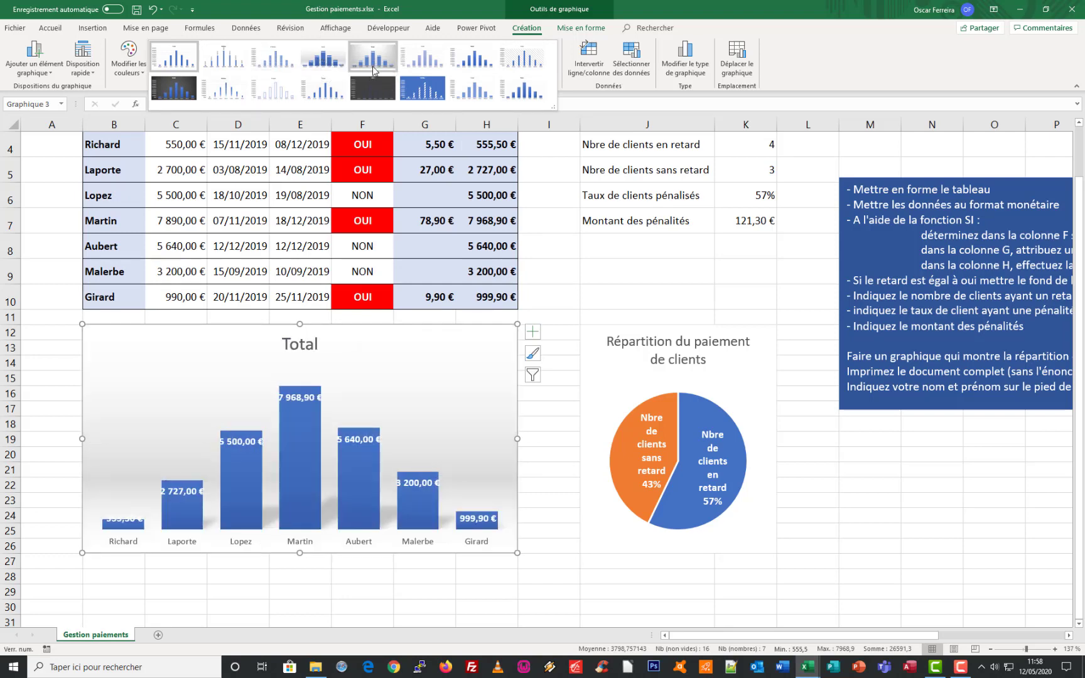
left_click(318, 66)
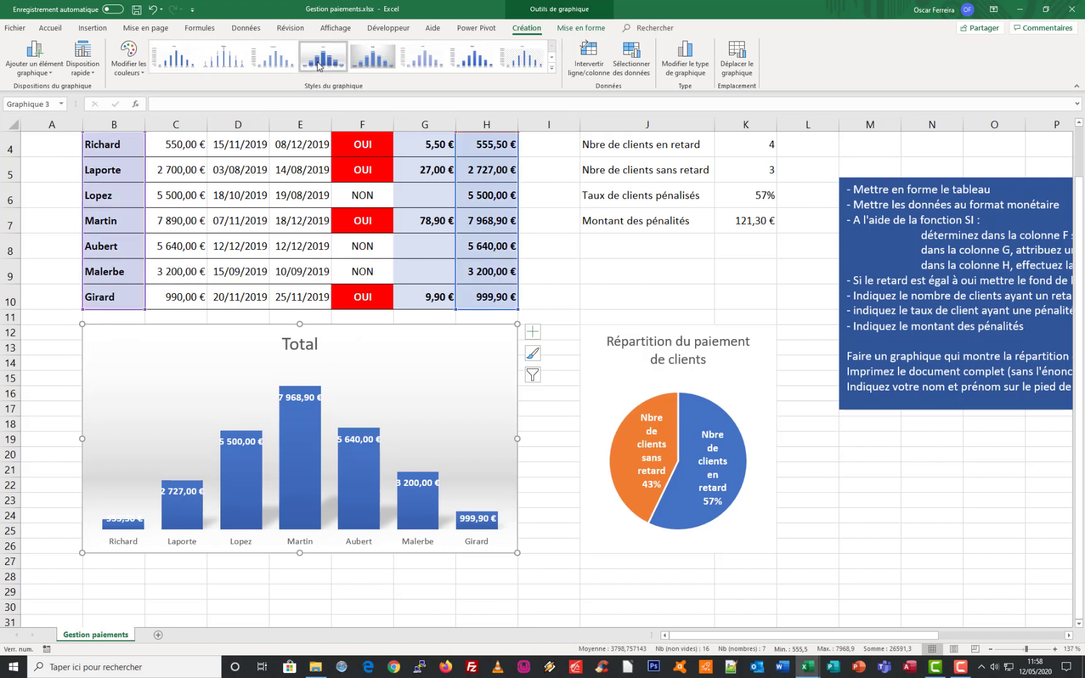
Set the font colour of the column chart's data labels to black
left_click(122, 519)
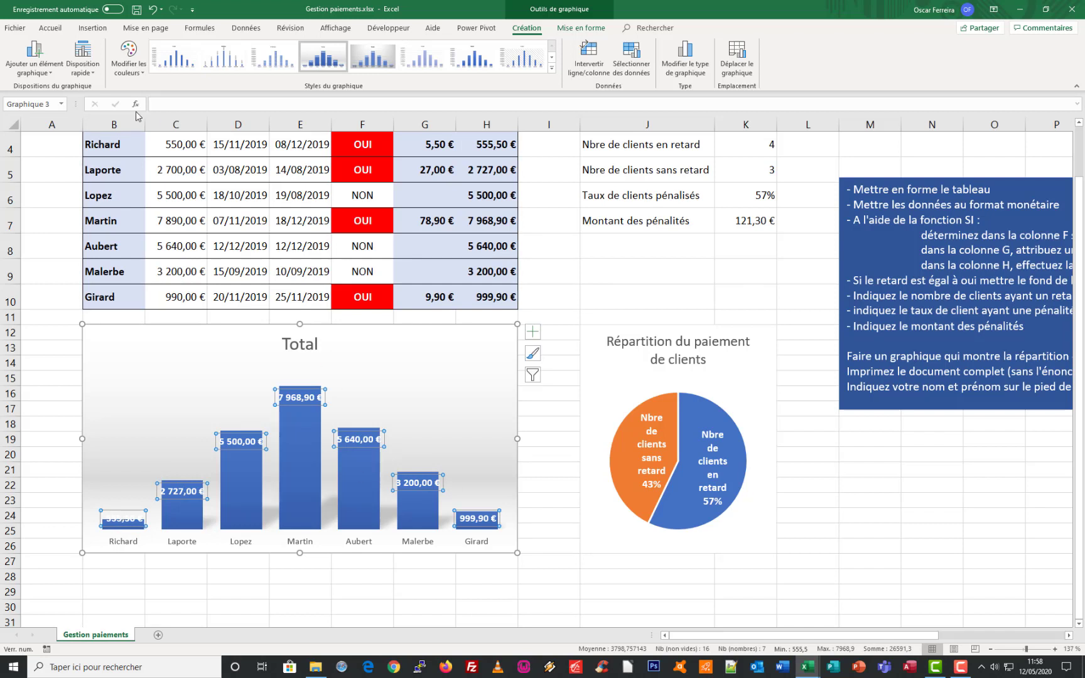
left_click(51, 28)
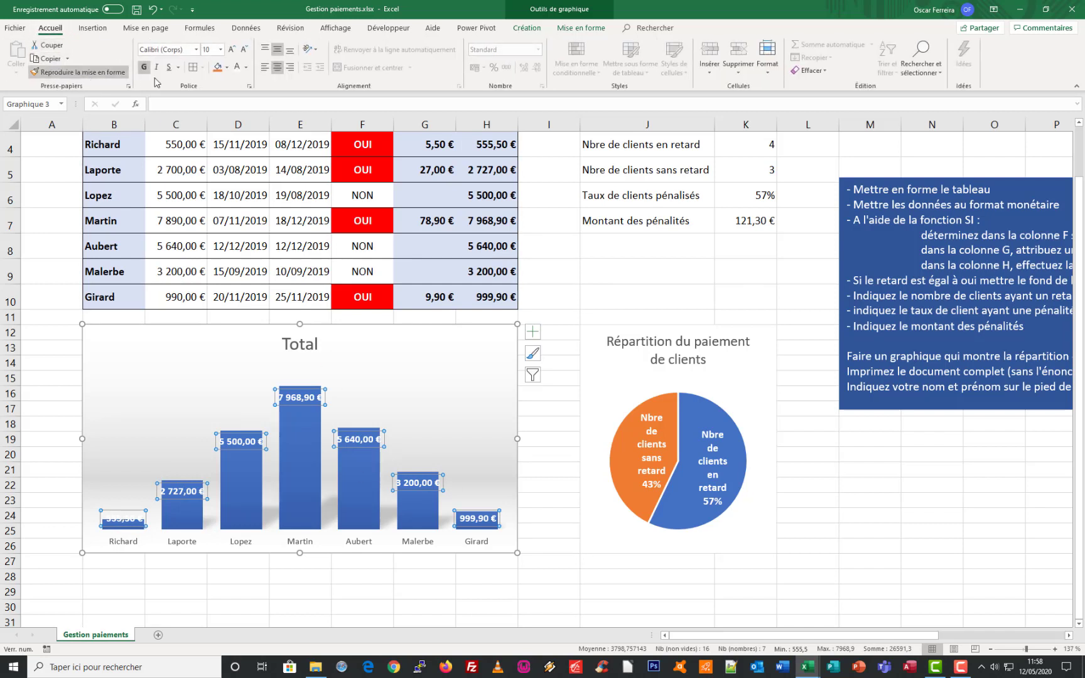
left_click(248, 67)
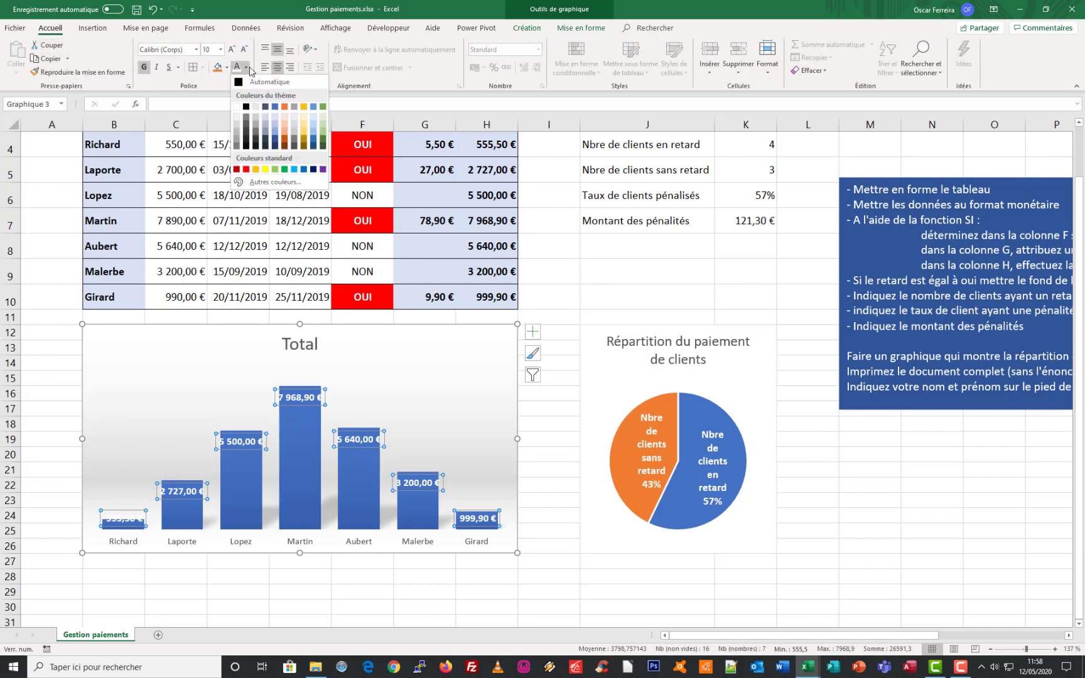
left_click(248, 108)
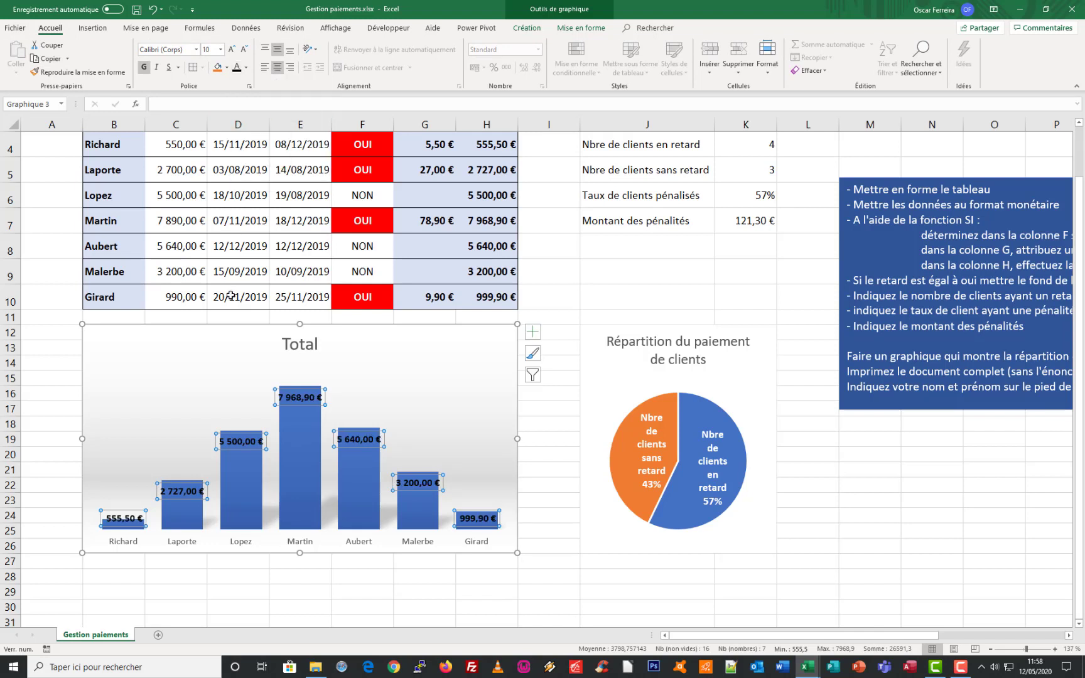
Increase the font size of the client names on the column chart's horizontal axis to 16
left_click(125, 544)
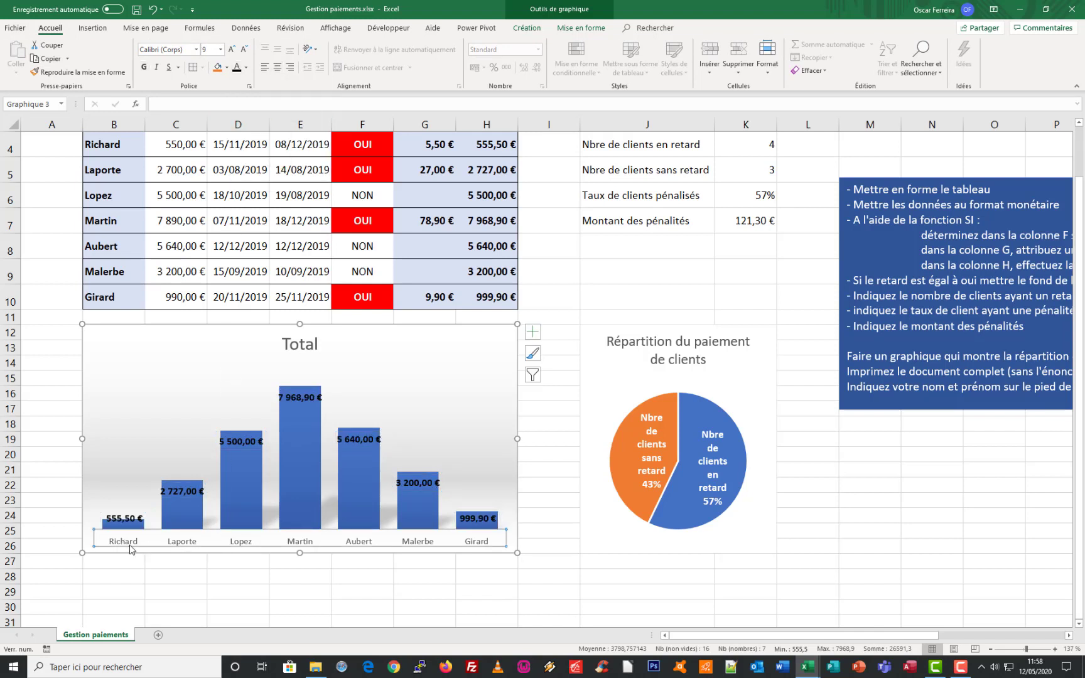
left_click(232, 49)
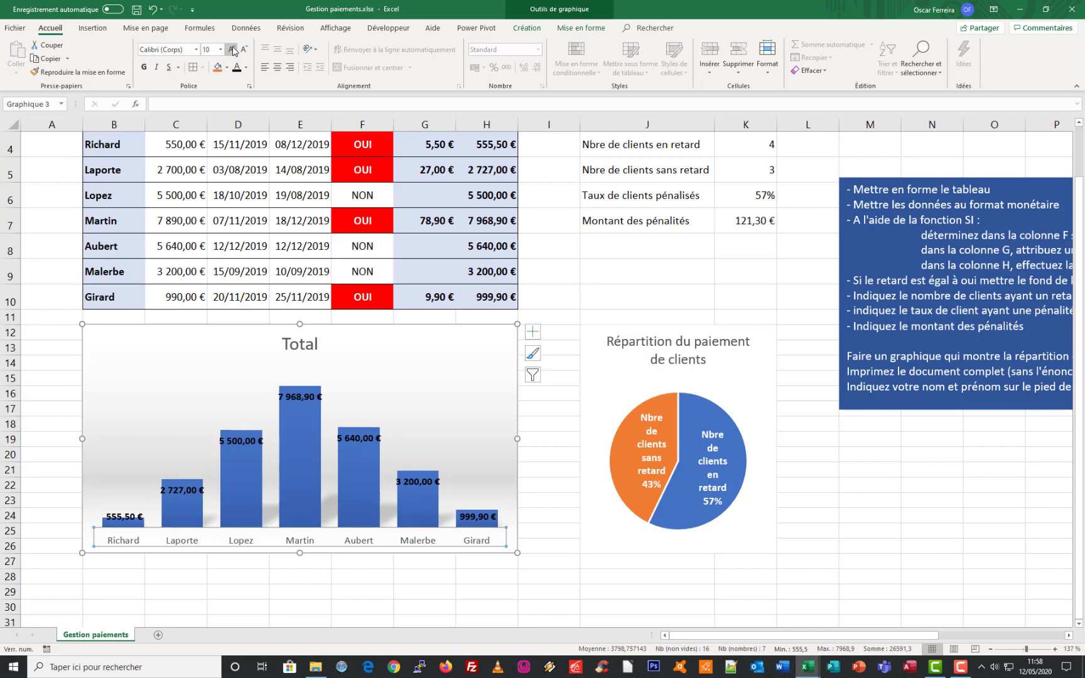
left_click(232, 49)
left_click(232, 48)
left_click(233, 49)
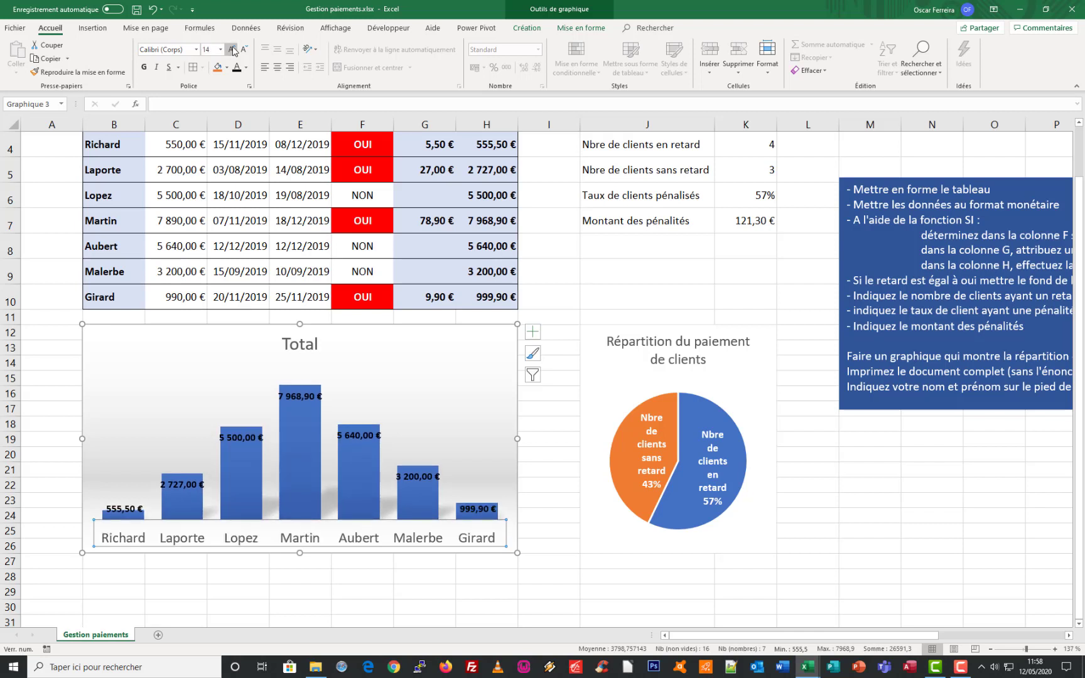
left_click(232, 49)
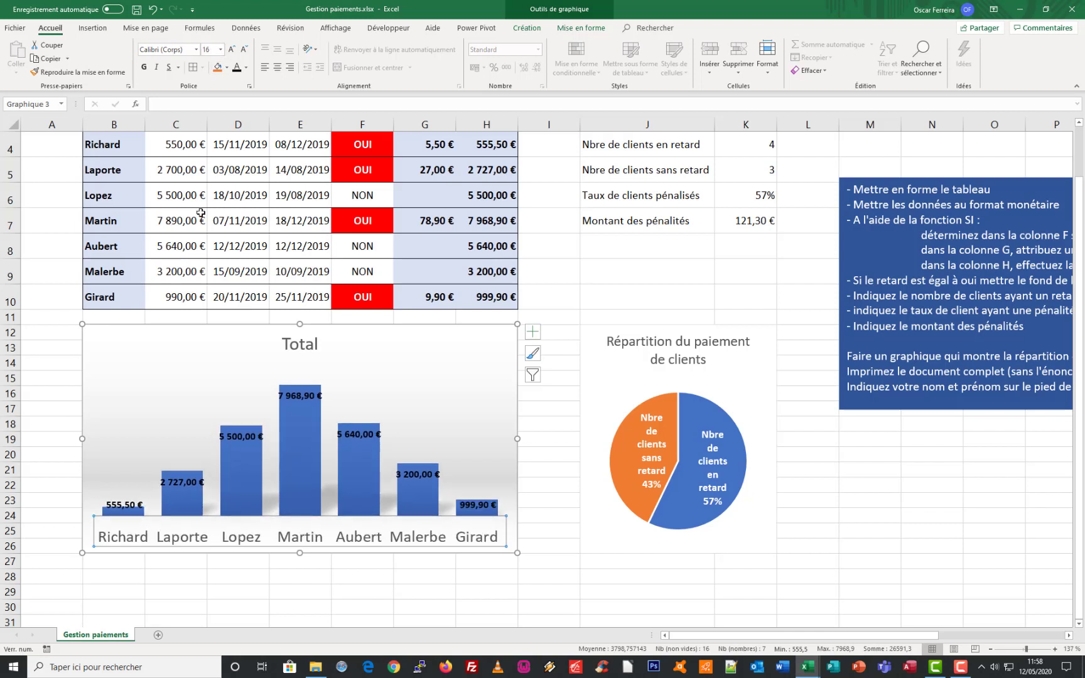
Extend the column chart's title to read "Total des paiements"
left_click(301, 344)
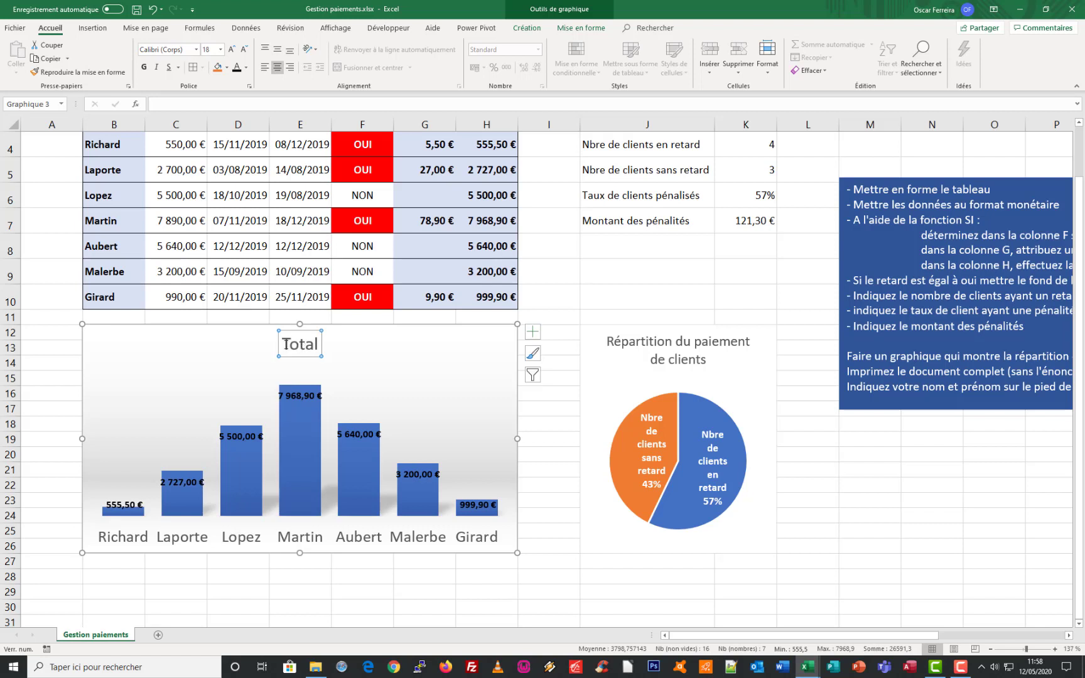
left_click(285, 344)
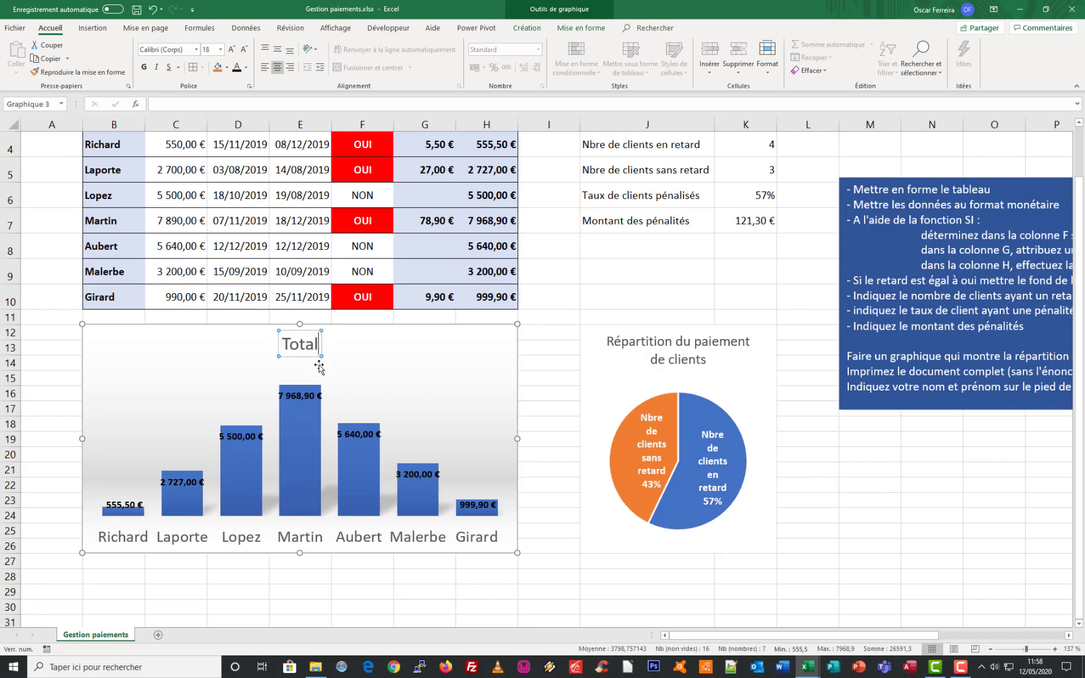
type("des pa")
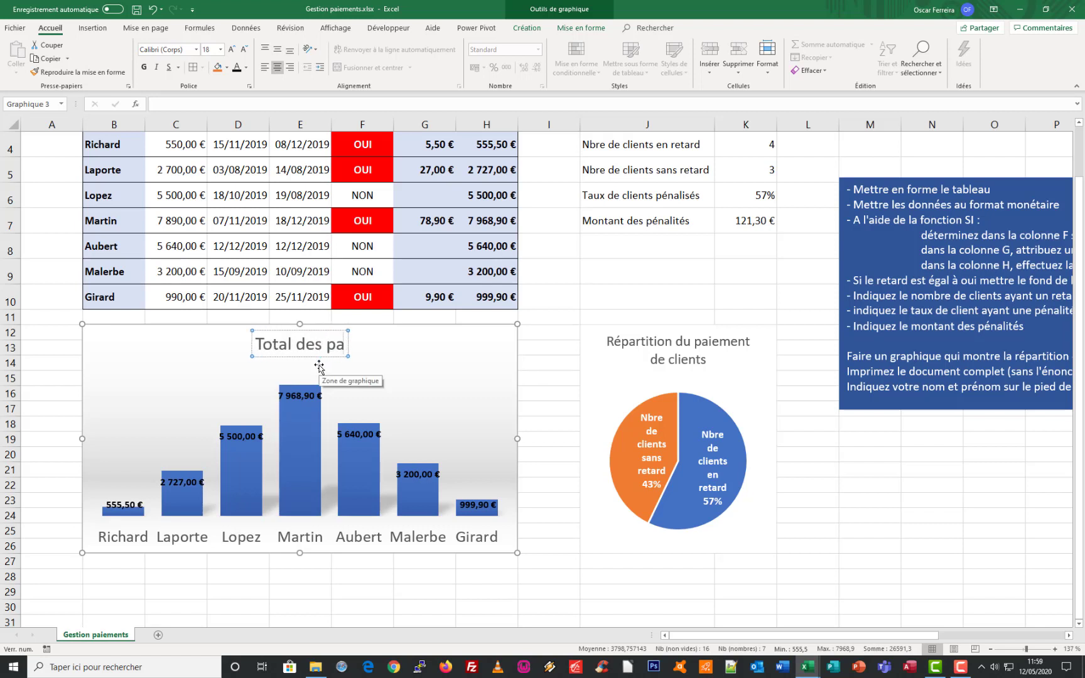
type("iements")
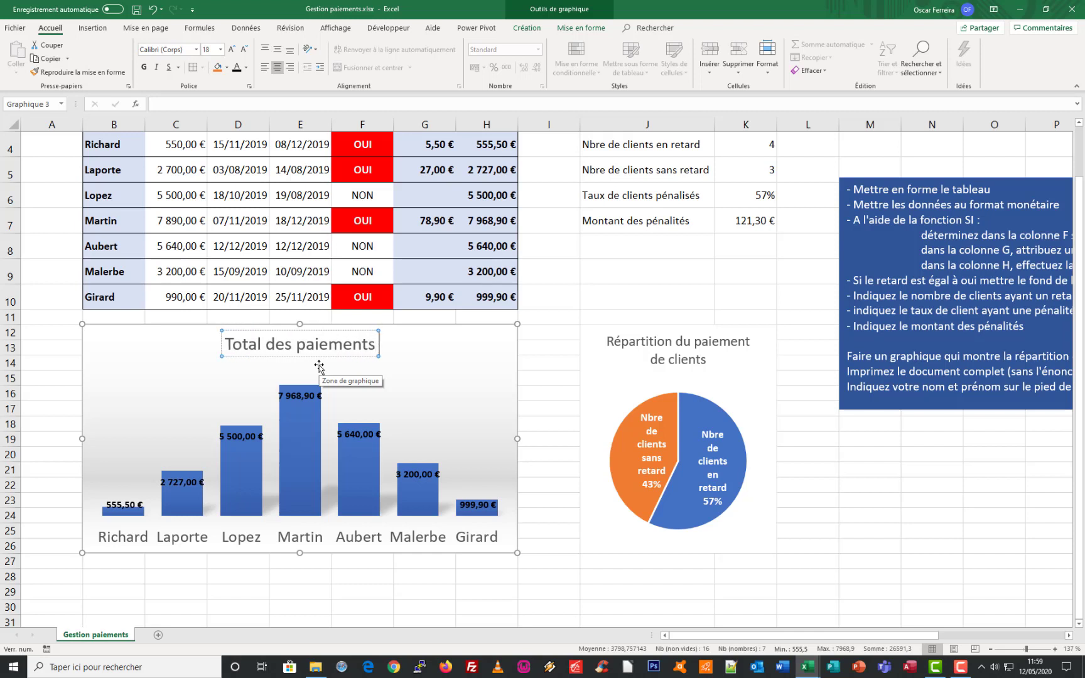
type(" par clien")
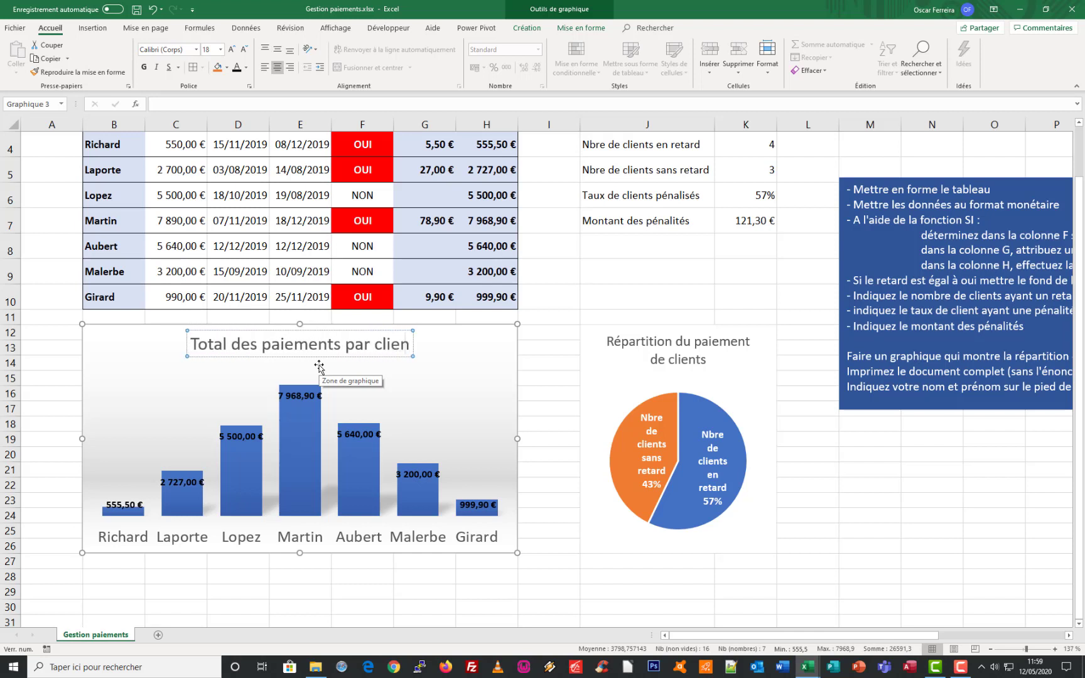
type("t")
Complete the column chart's title so that it reads "Total des paiements par client"
left_click(549, 297)
scroll(755, 274, "up", 1)
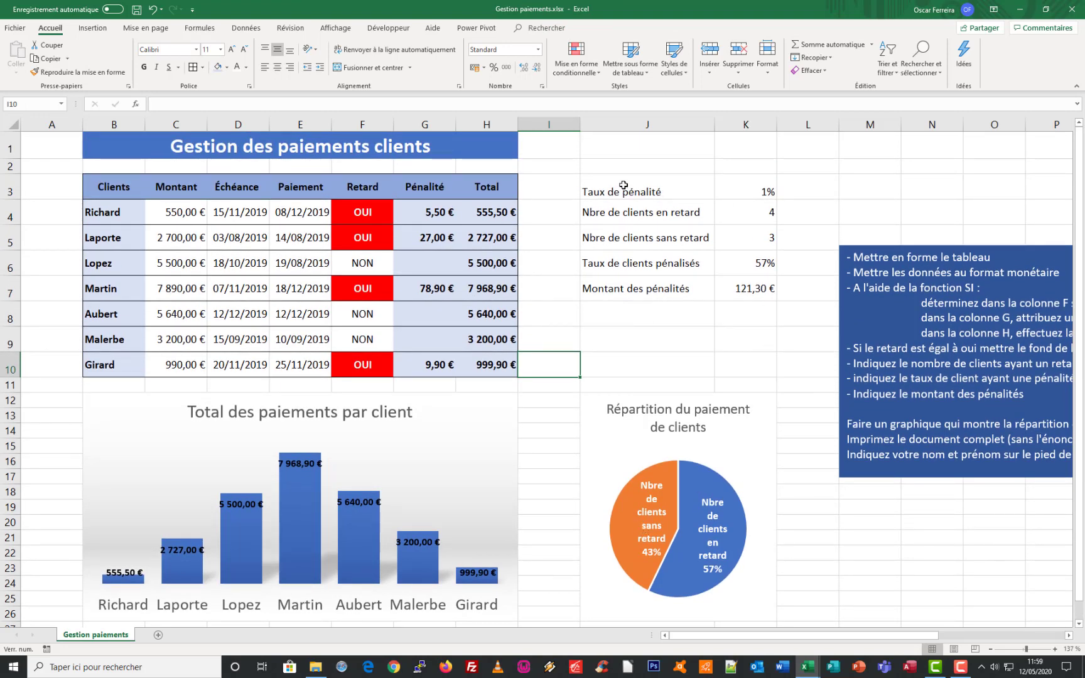
Vertically centre the contents of the summary block J3:K7 and fill its label cells J3:J7 with dark grey
left_click_drag(600, 181, 753, 292)
left_click(278, 50)
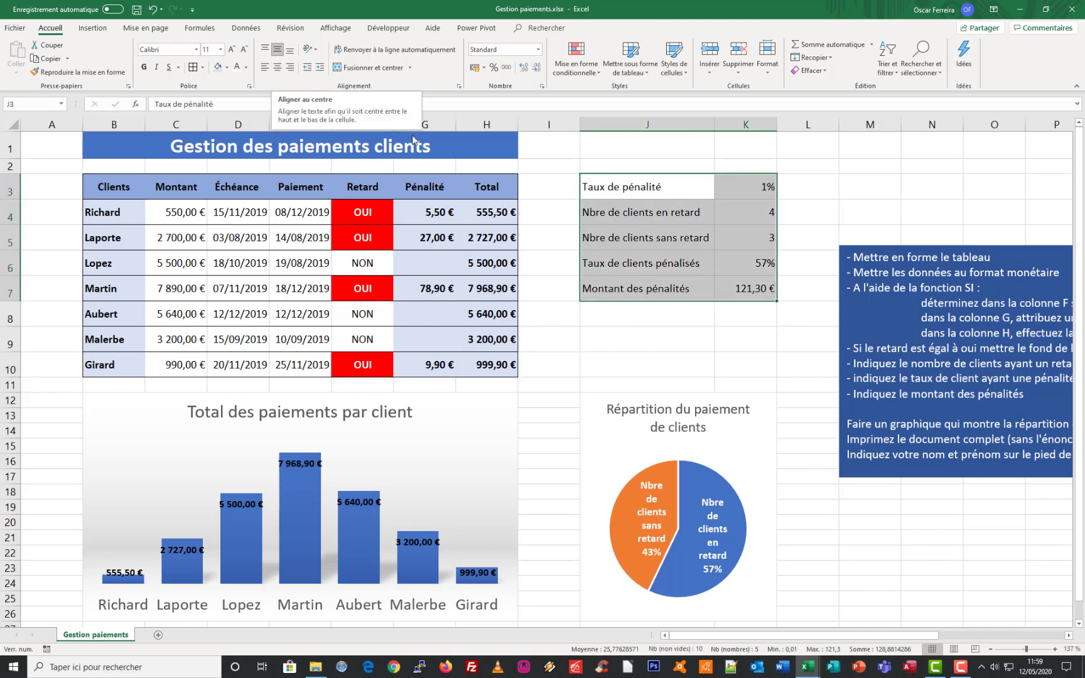
left_click_drag(673, 190, 678, 287)
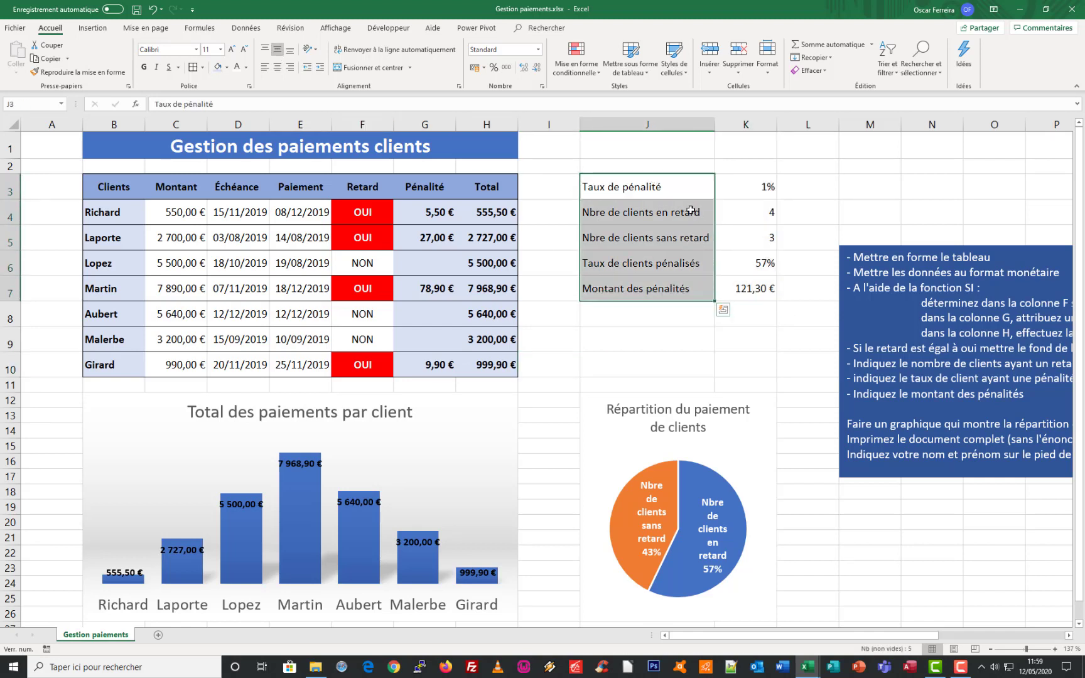
left_click(228, 68)
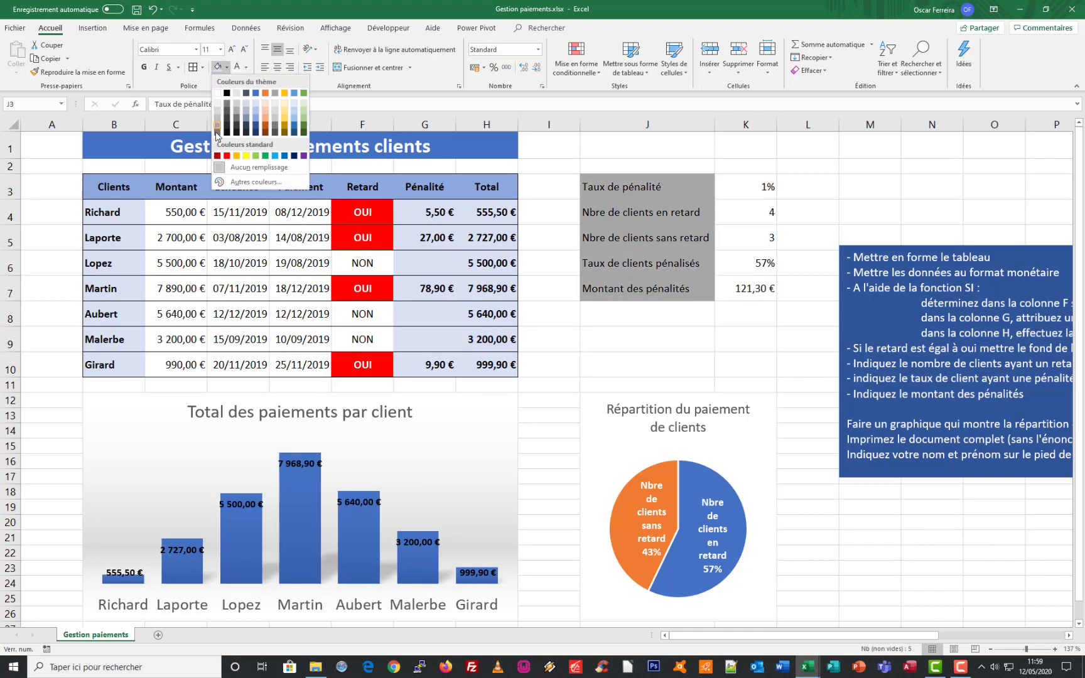
left_click(217, 133)
Open the fill colour choices for the summary values in K3:K7
left_click_drag(750, 187, 753, 290)
left_click(225, 69)
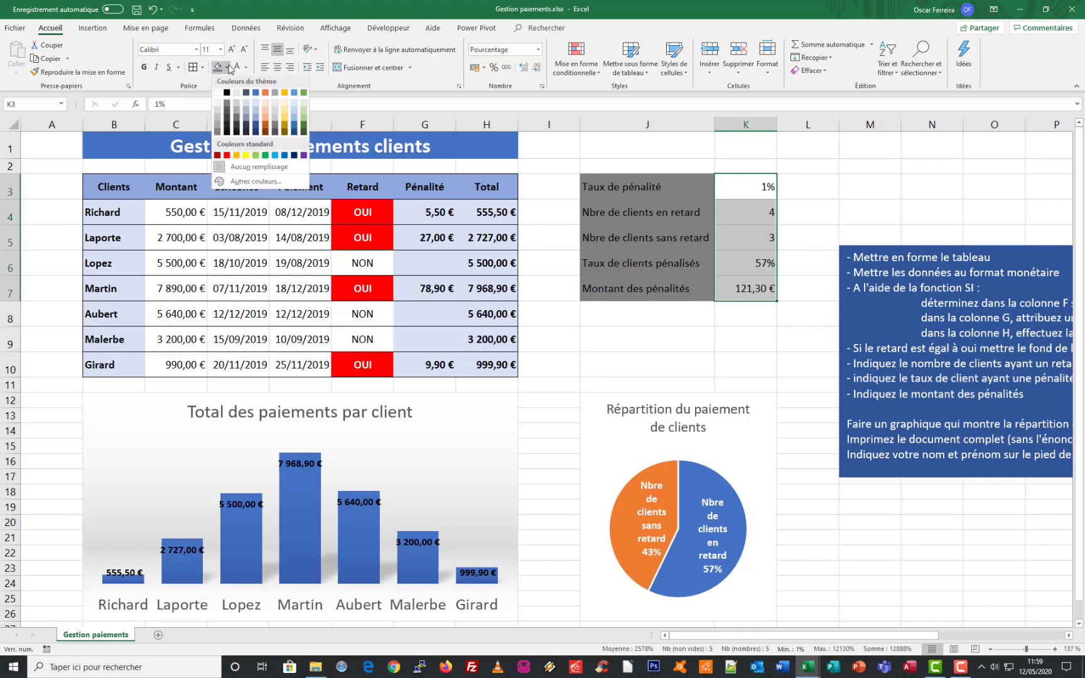